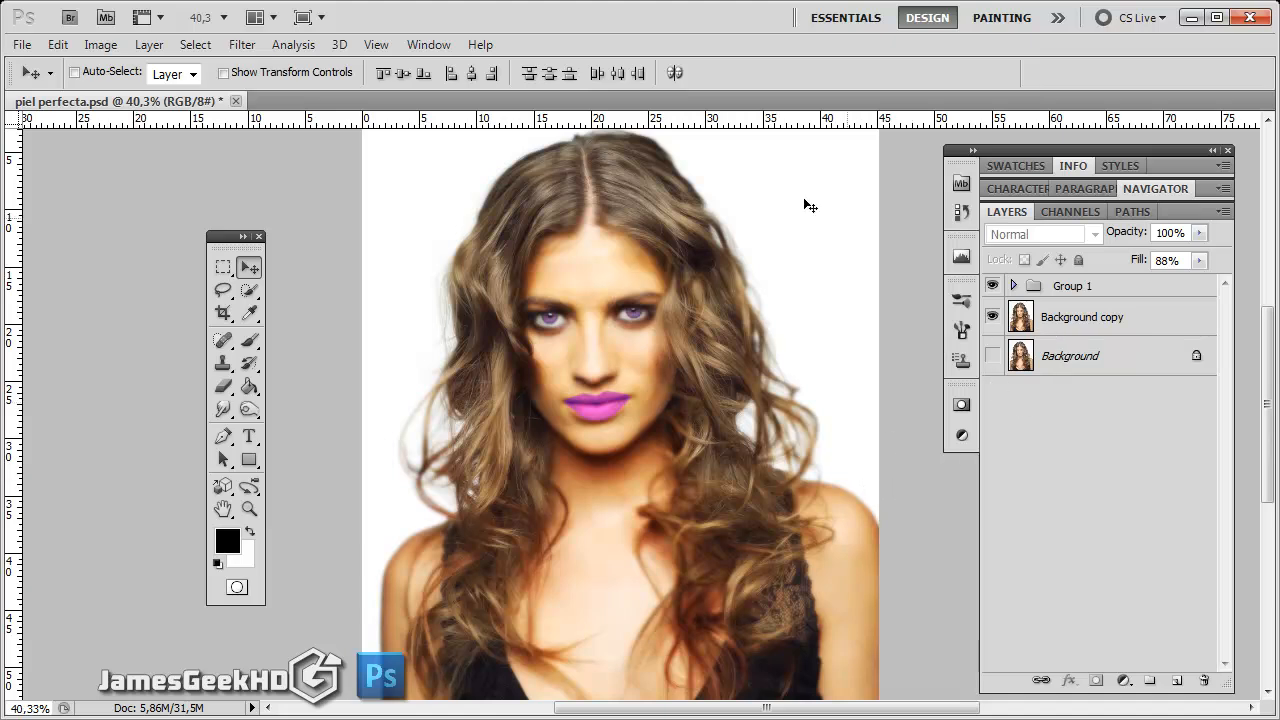
- Compare the portrait with and without the Group 1 retouching, including a closer view of the face
click(991, 287)
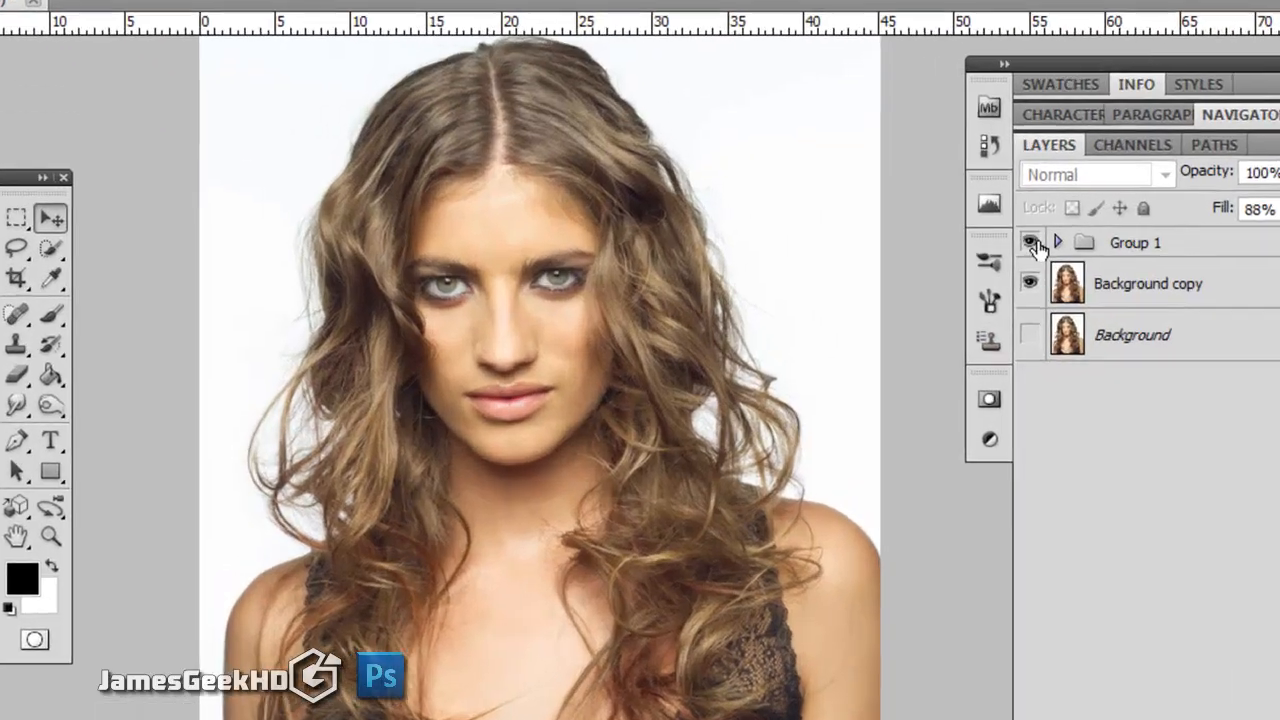
click(1030, 243)
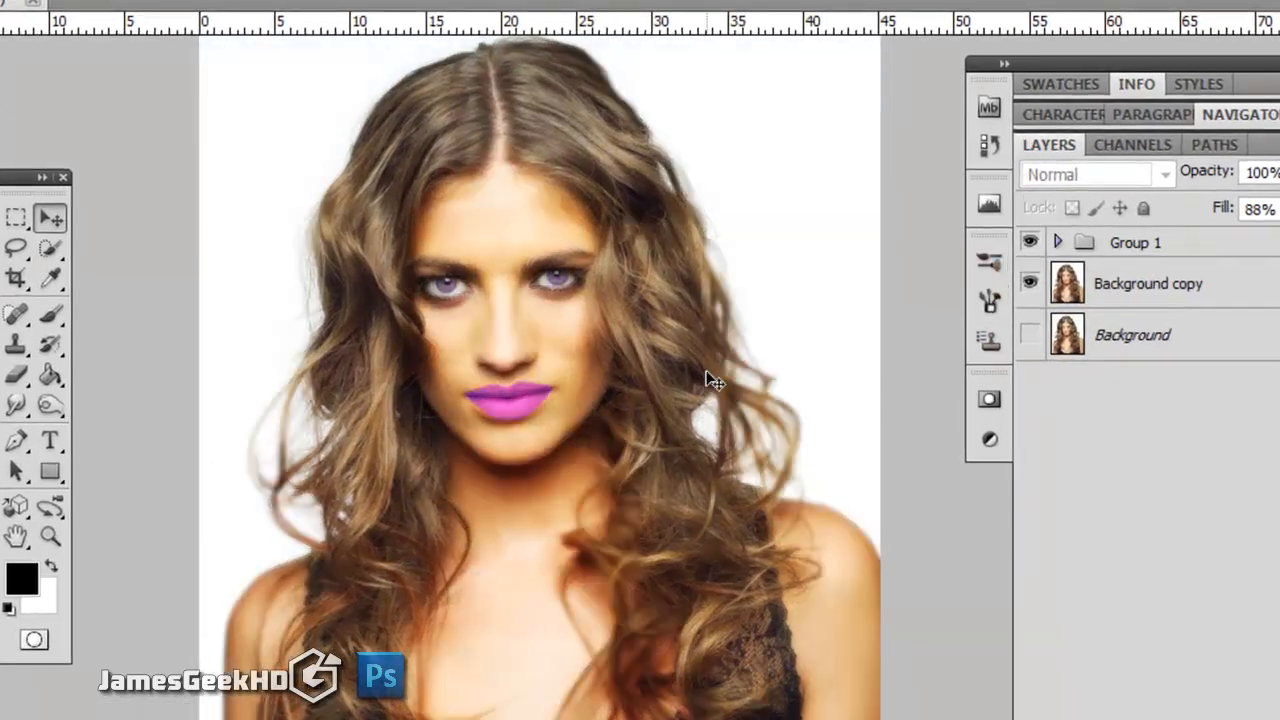
scroll(628, 418, up, 5)
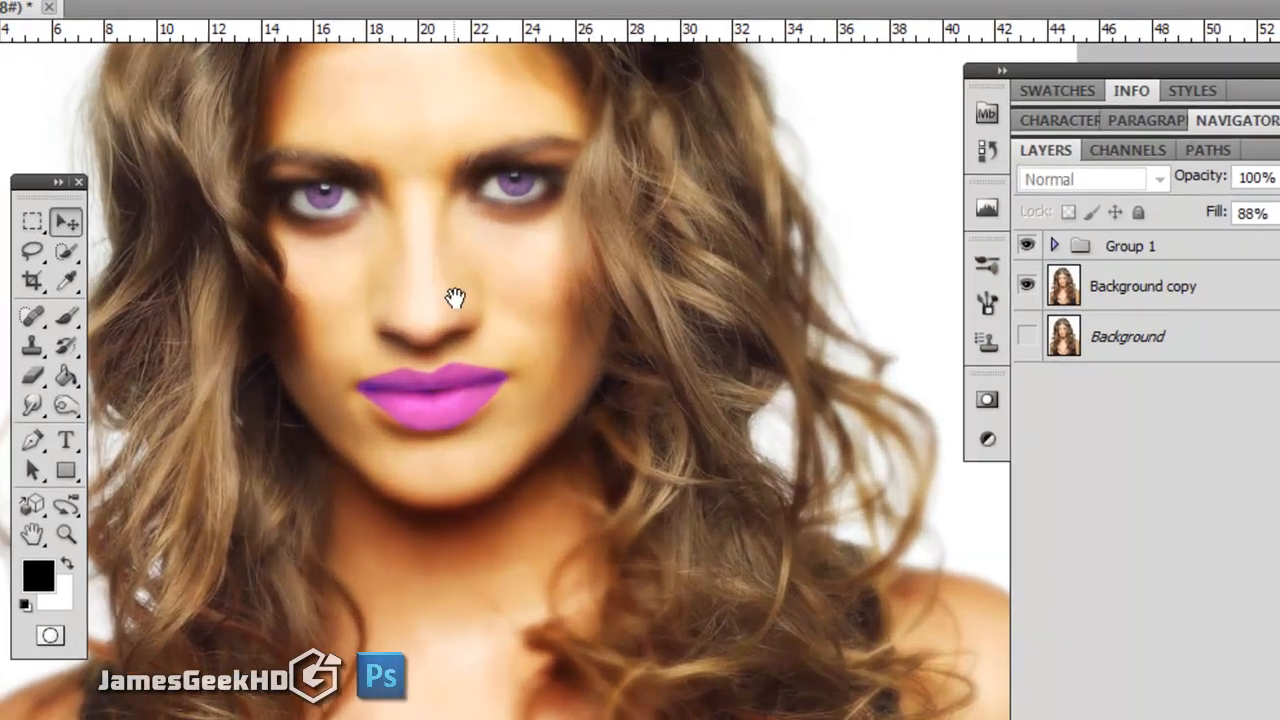
drag(455, 298, 543, 417)
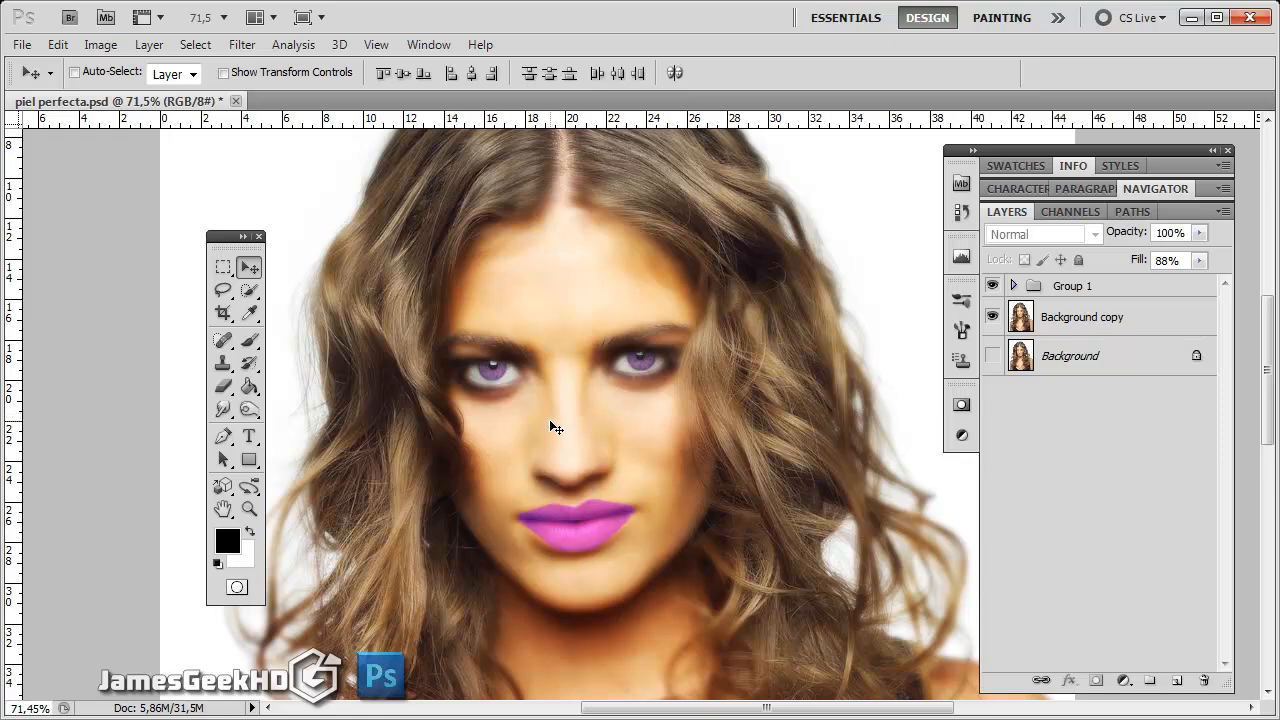
click(992, 286)
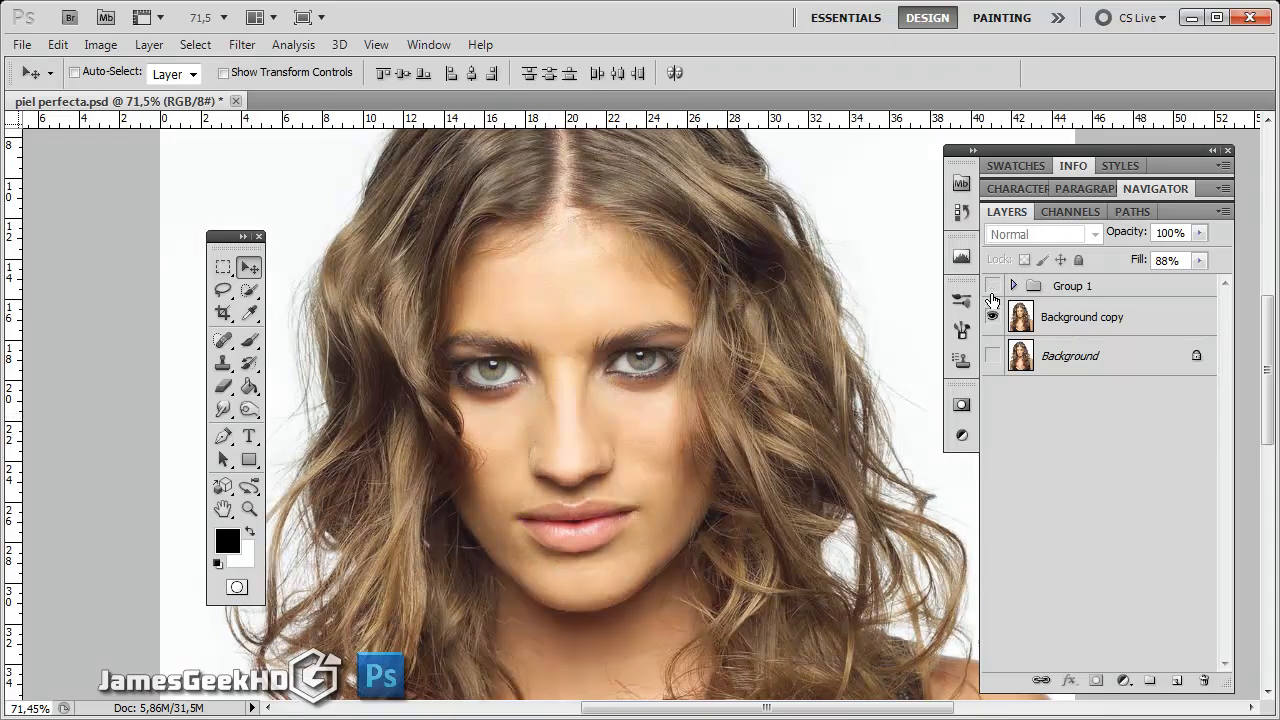
click(992, 286)
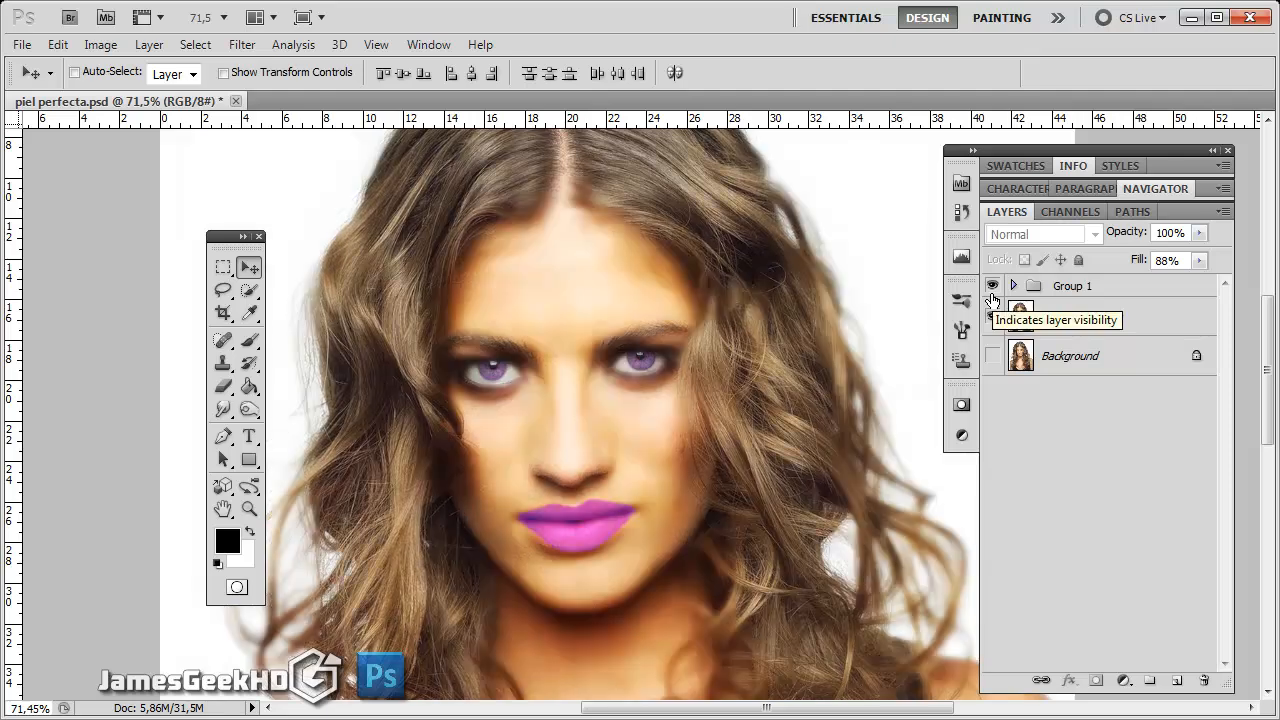
- Delete the Group 1 layer group, leaving the Background copy and Background layers
click(1118, 292)
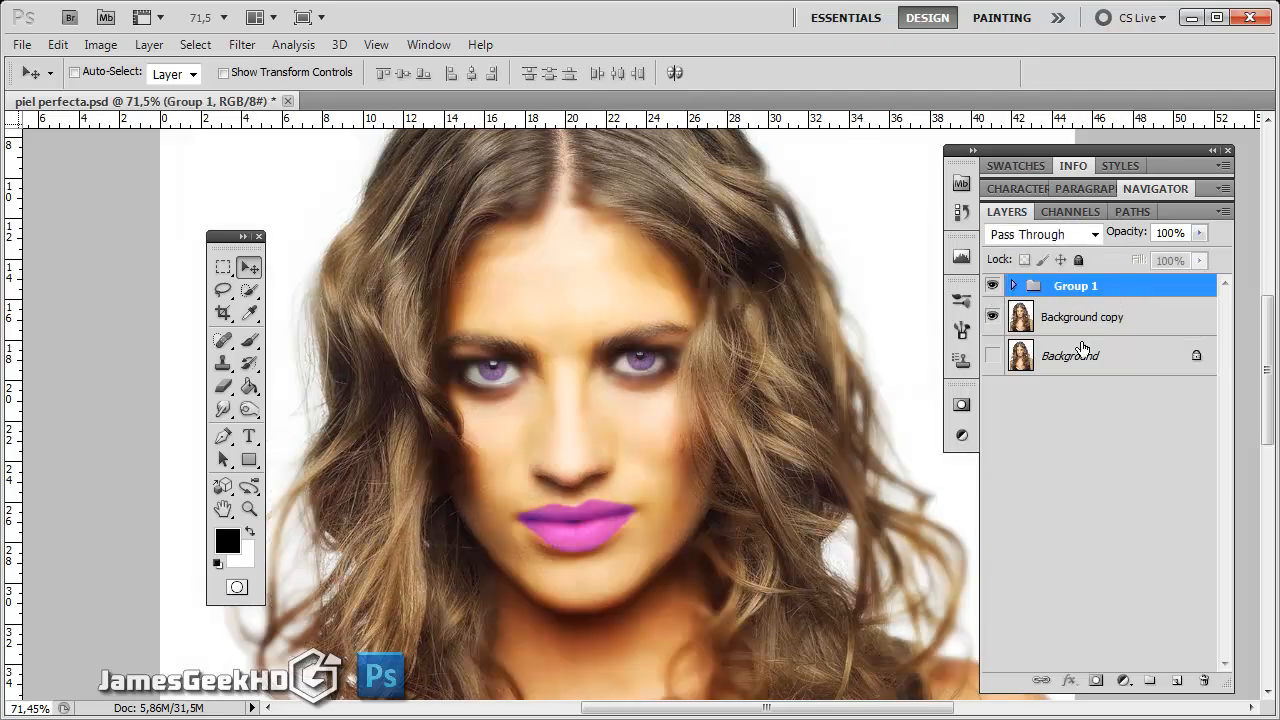
key(Delete)
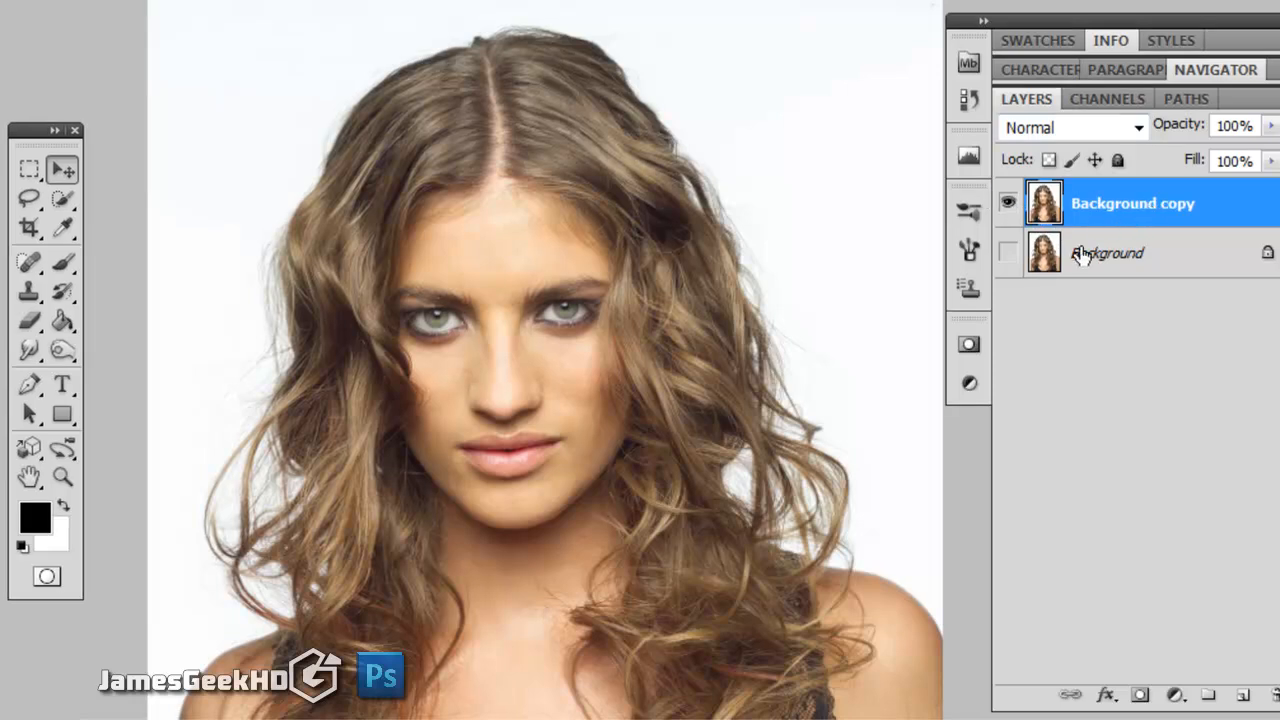
drag(1120, 210, 1123, 251)
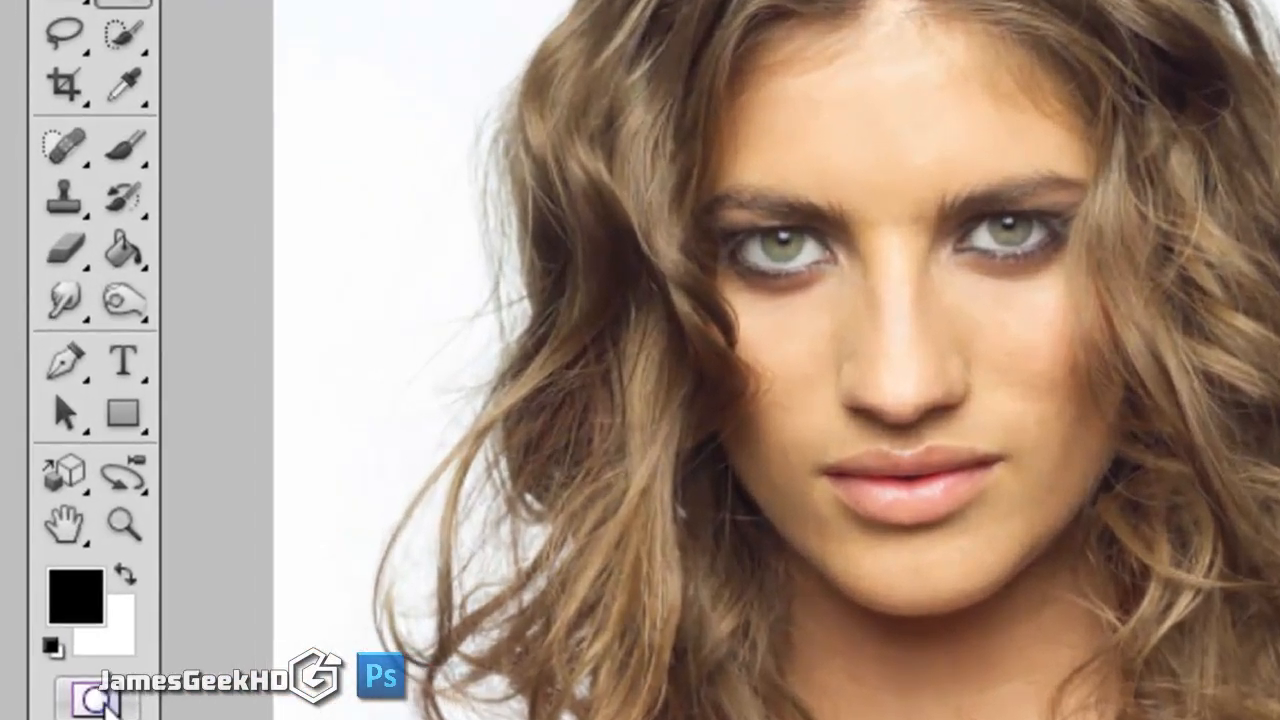
- Enter Quick Mask mode and paint over the upper and lower lips with a 9 px black brush
click(95, 700)
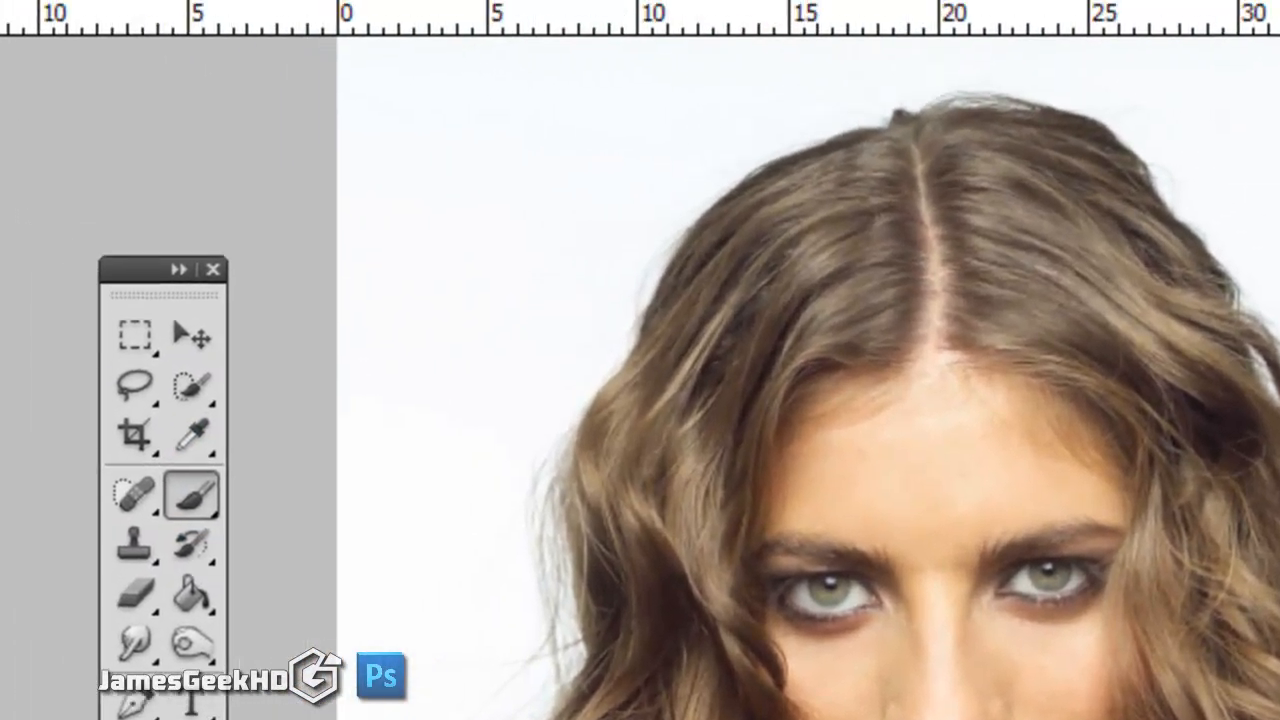
scroll(934, 700, up, 5)
drag(1169, 706, 568, 555)
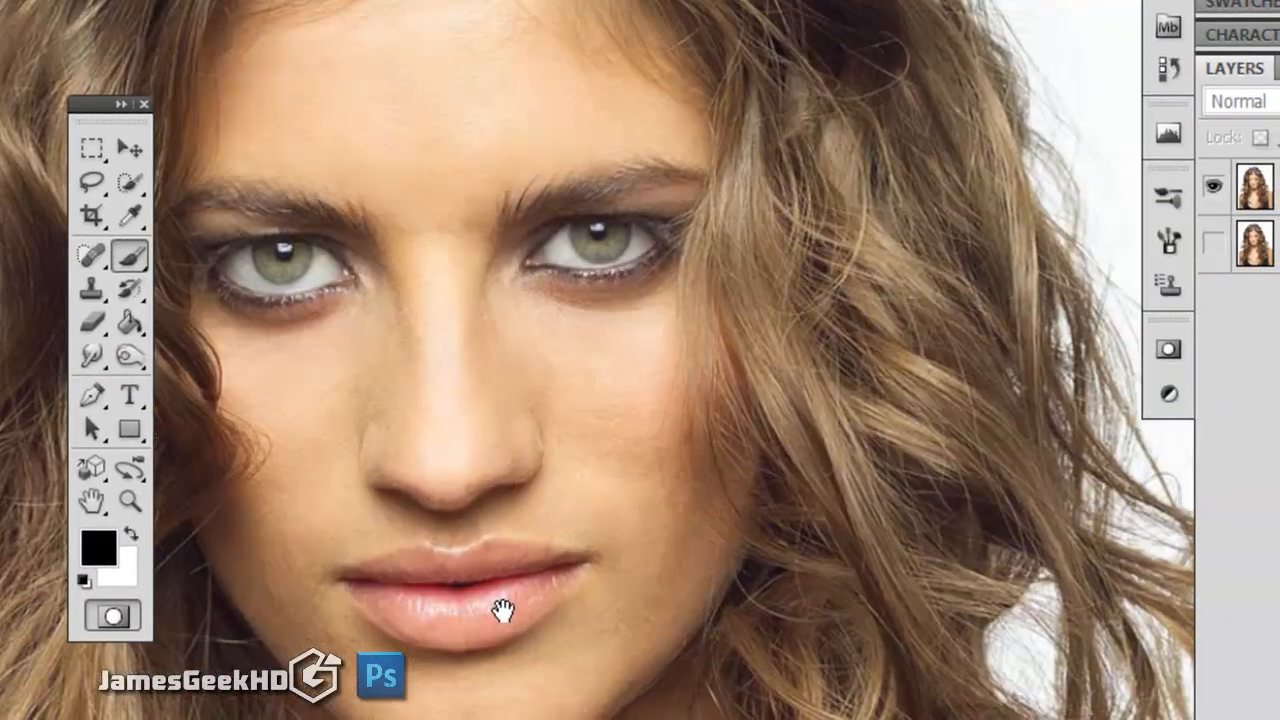
scroll(531, 571, up, 1)
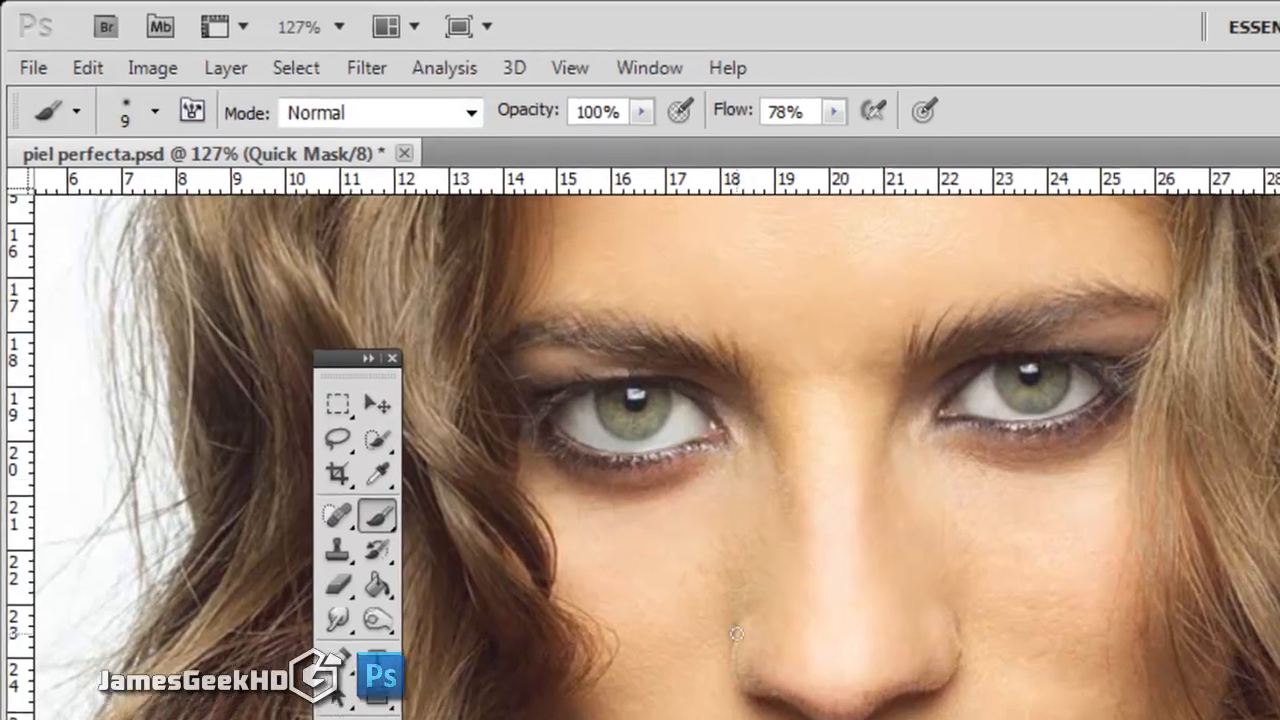
scroll(736, 633, up, 2)
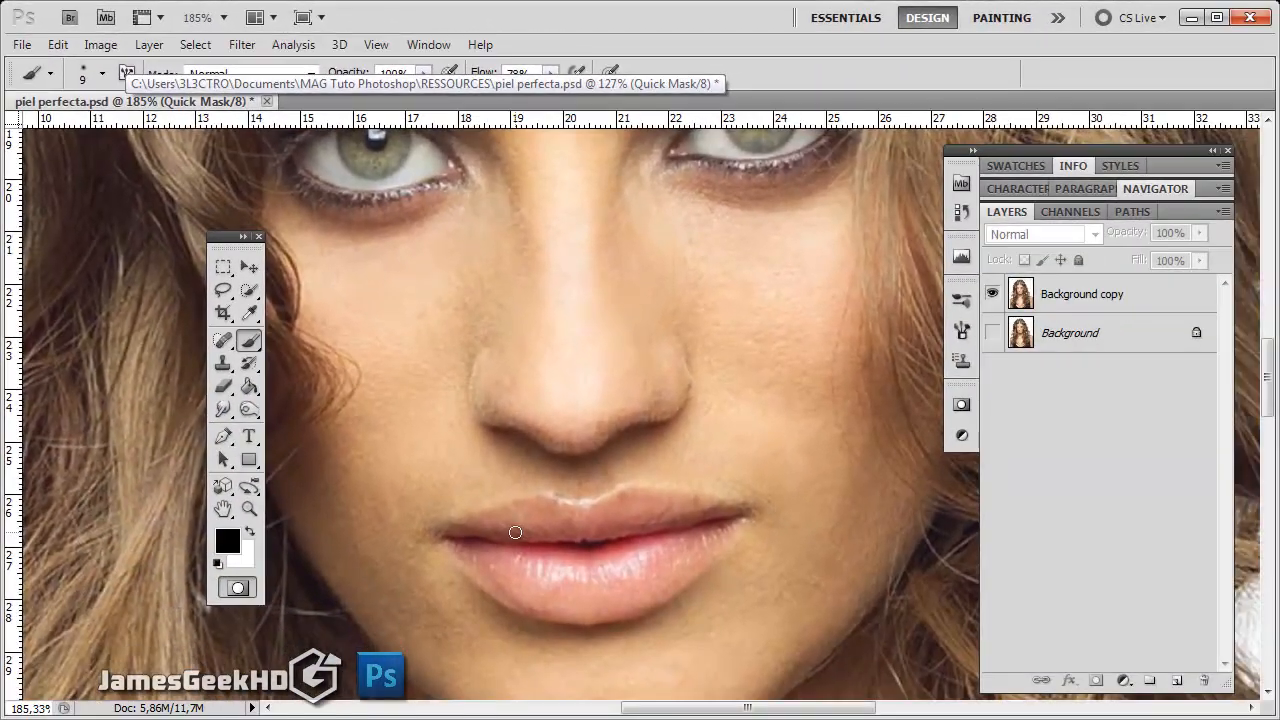
drag(530, 525, 630, 534)
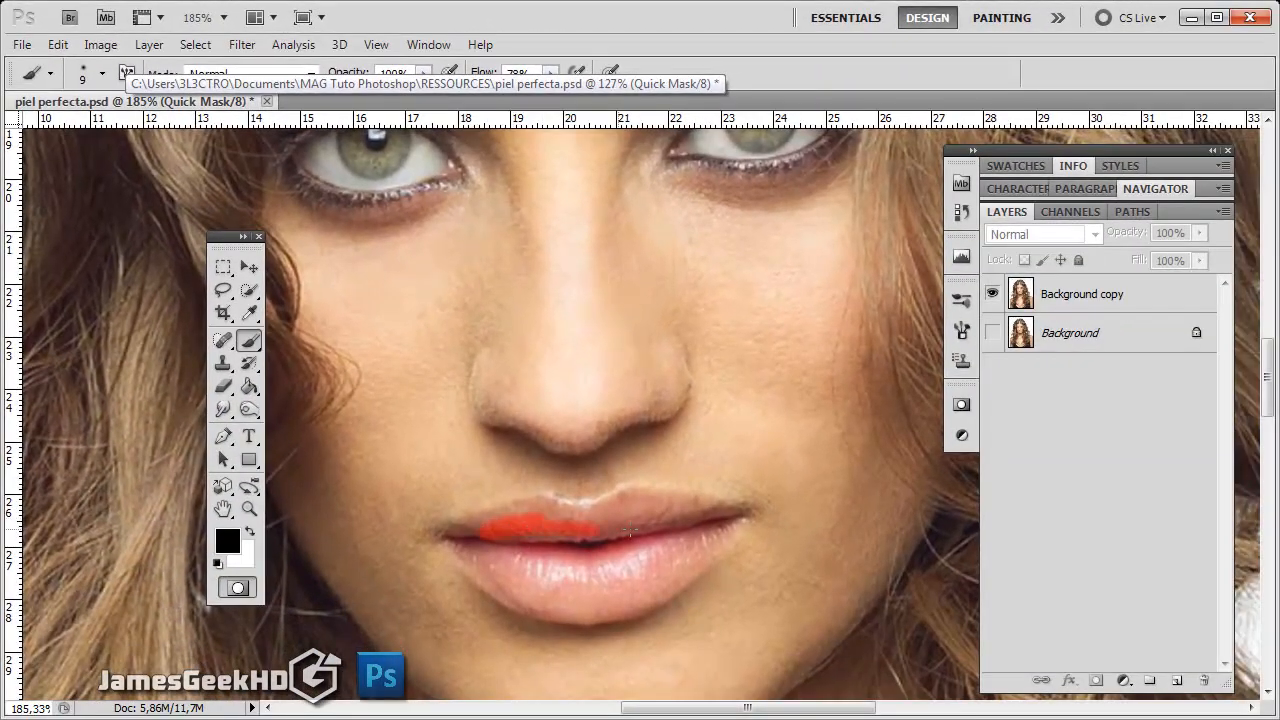
scroll(622, 555, up, 2)
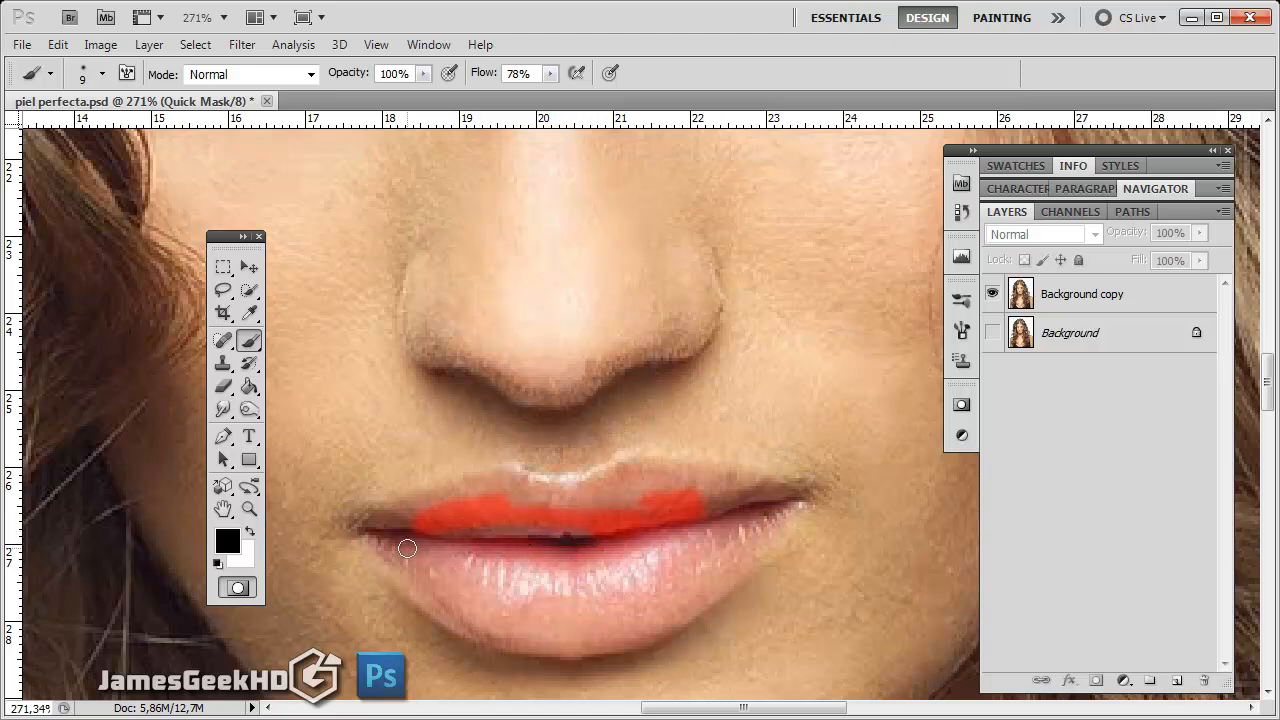
mouse_move(417, 550)
mouse_down()
mouse_move(500, 568)
mouse_move(507, 598)
mouse_move(395, 566)
mouse_up()
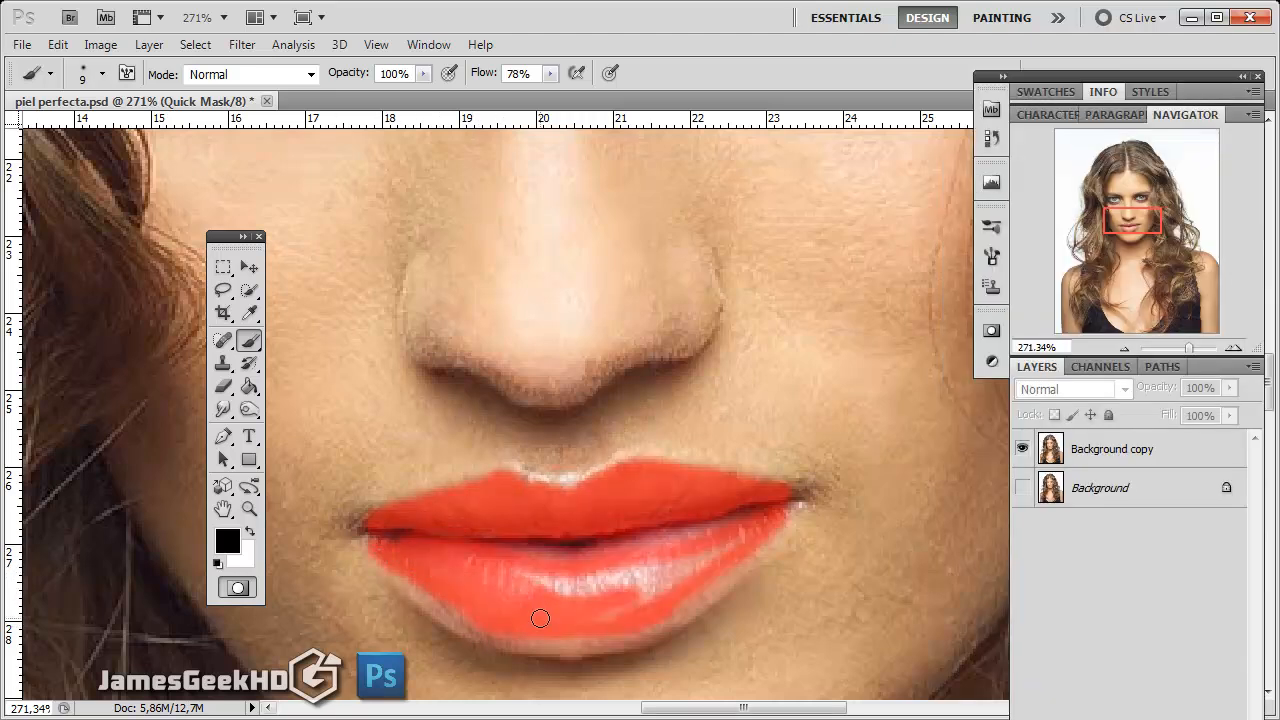
mouse_move(645, 578)
mouse_down()
mouse_move(531, 581)
mouse_move(556, 571)
mouse_move(515, 559)
mouse_move(713, 548)
mouse_up()
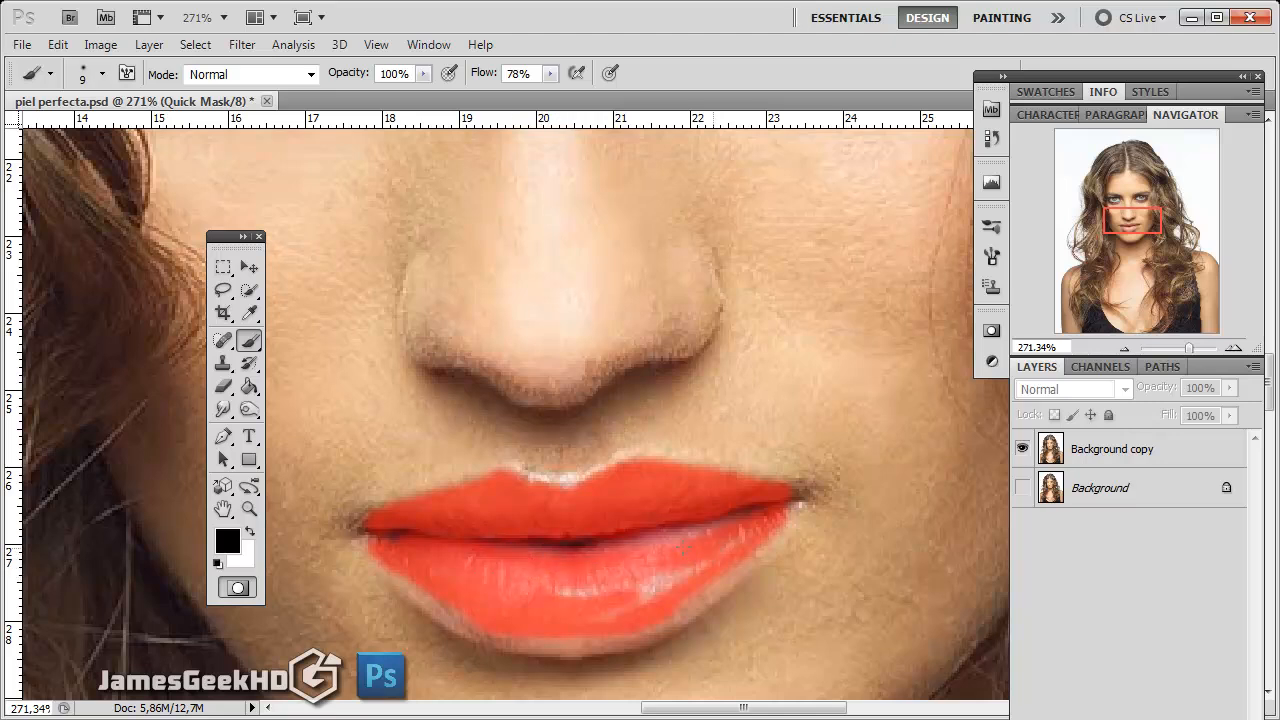
mouse_move(630, 579)
mouse_down()
mouse_move(664, 578)
mouse_move(694, 573)
mouse_move(579, 593)
mouse_move(632, 584)
mouse_up()
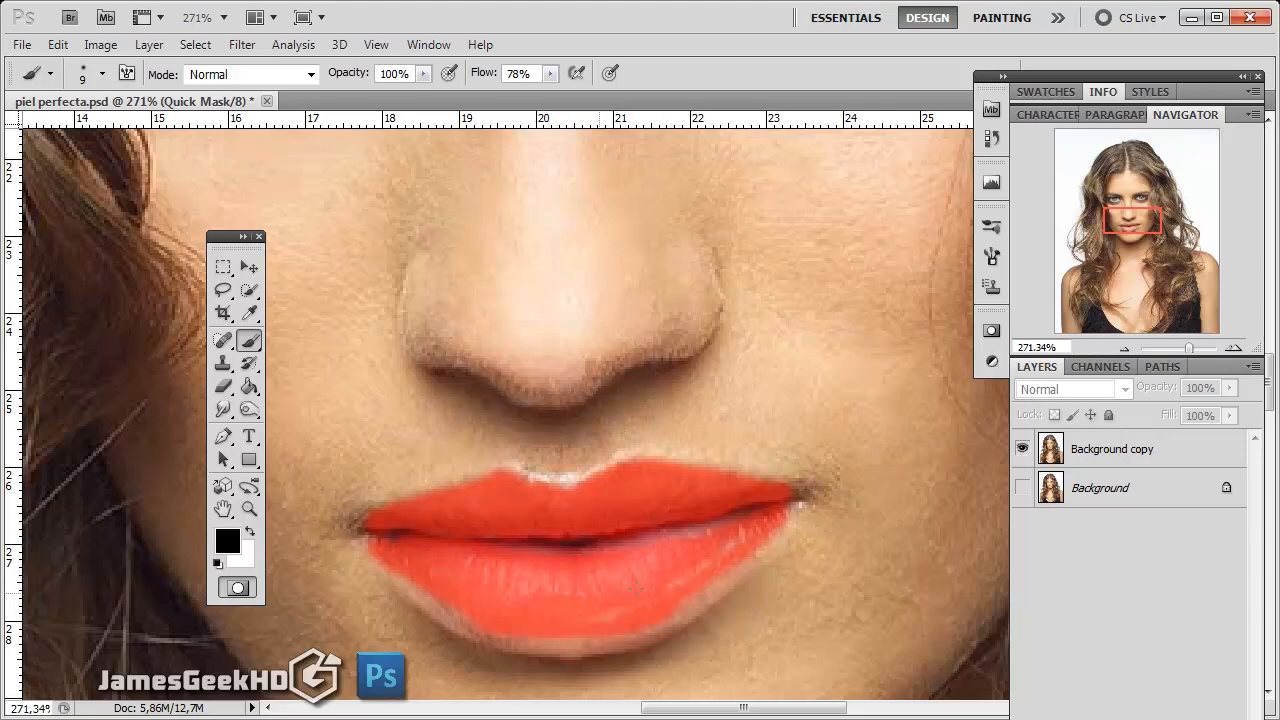
- Return to standard editing mode and invert the selection so that only the lips are selected
scroll(701, 575, down, 3)
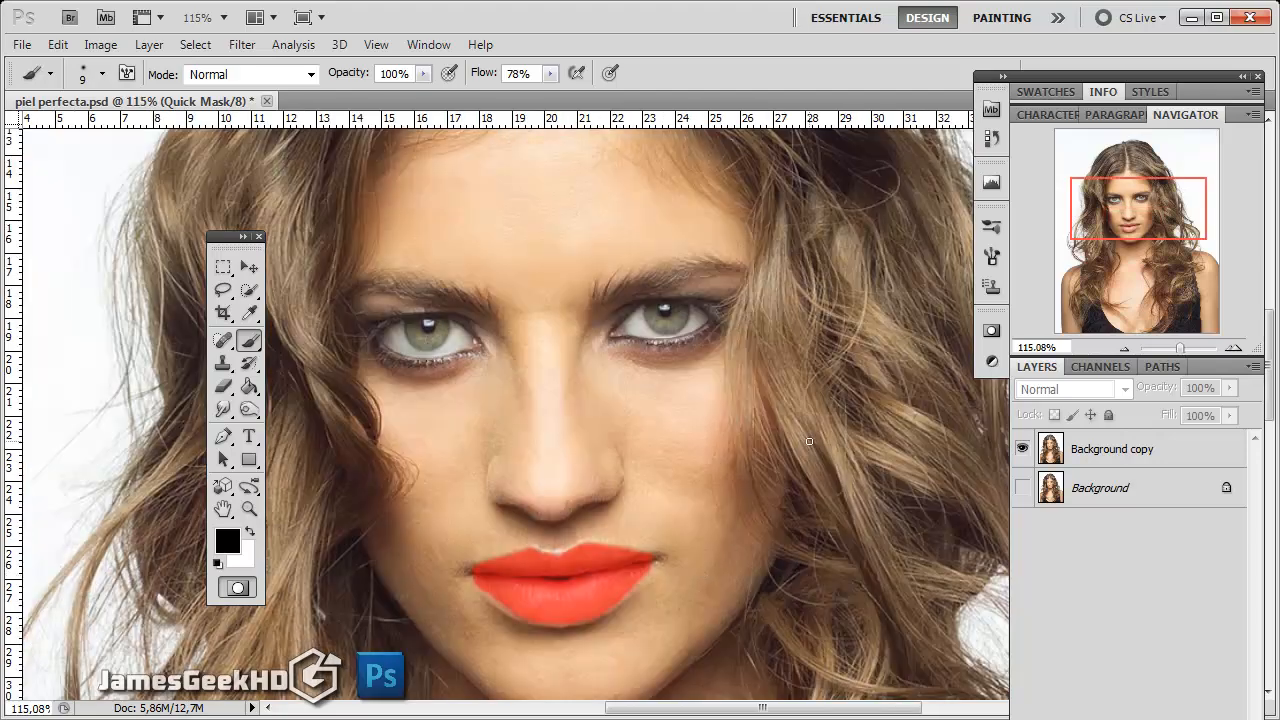
scroll(809, 441, down, 4)
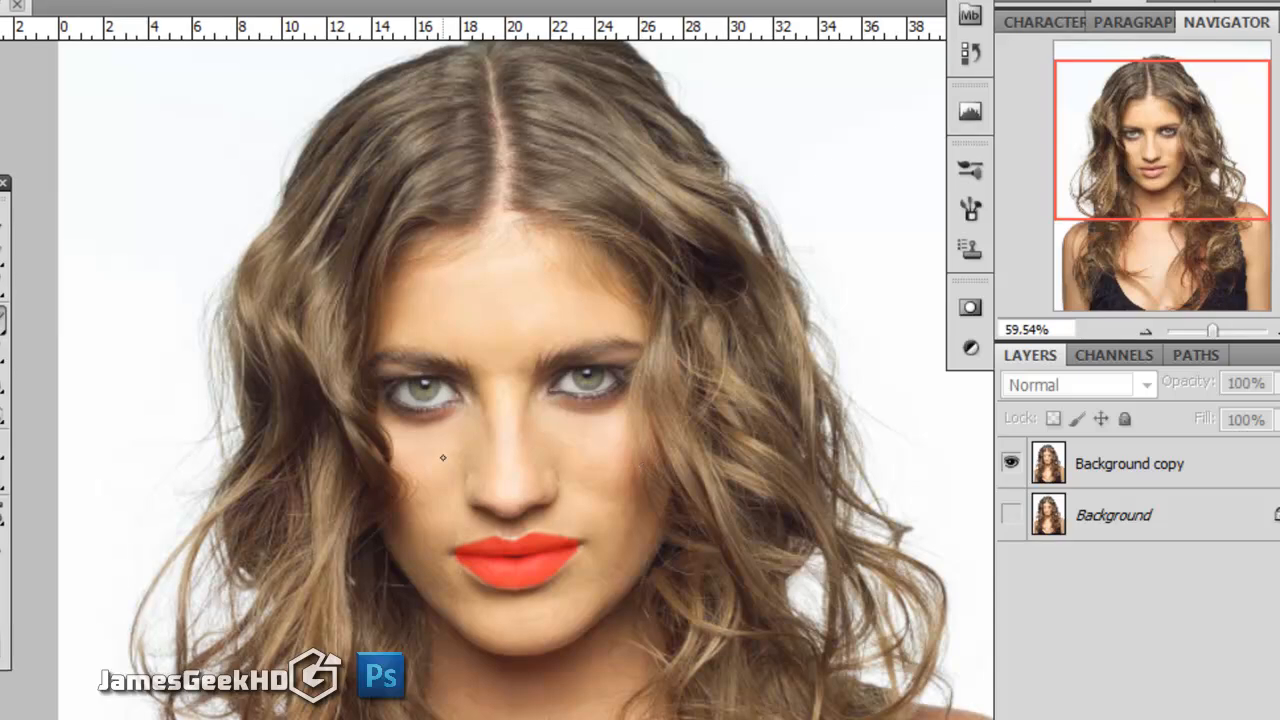
scroll(443, 457, down, 2)
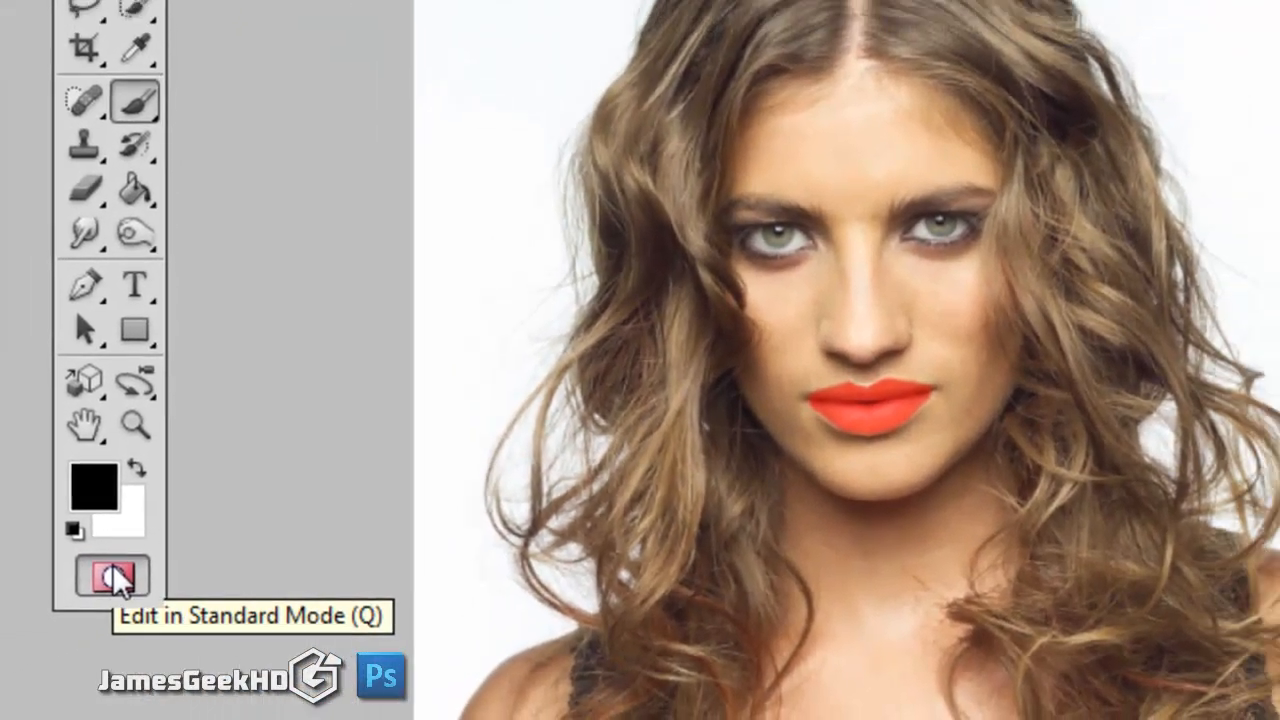
click(118, 568)
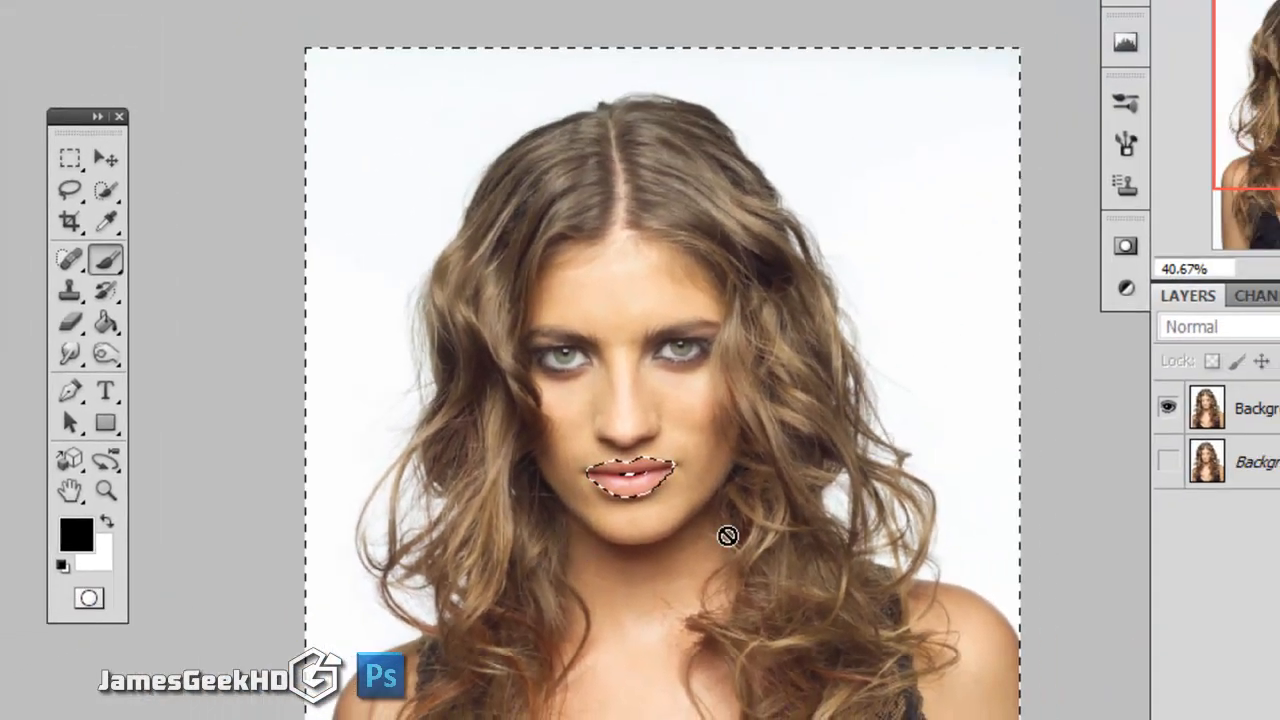
scroll(1050, 470, up, 2)
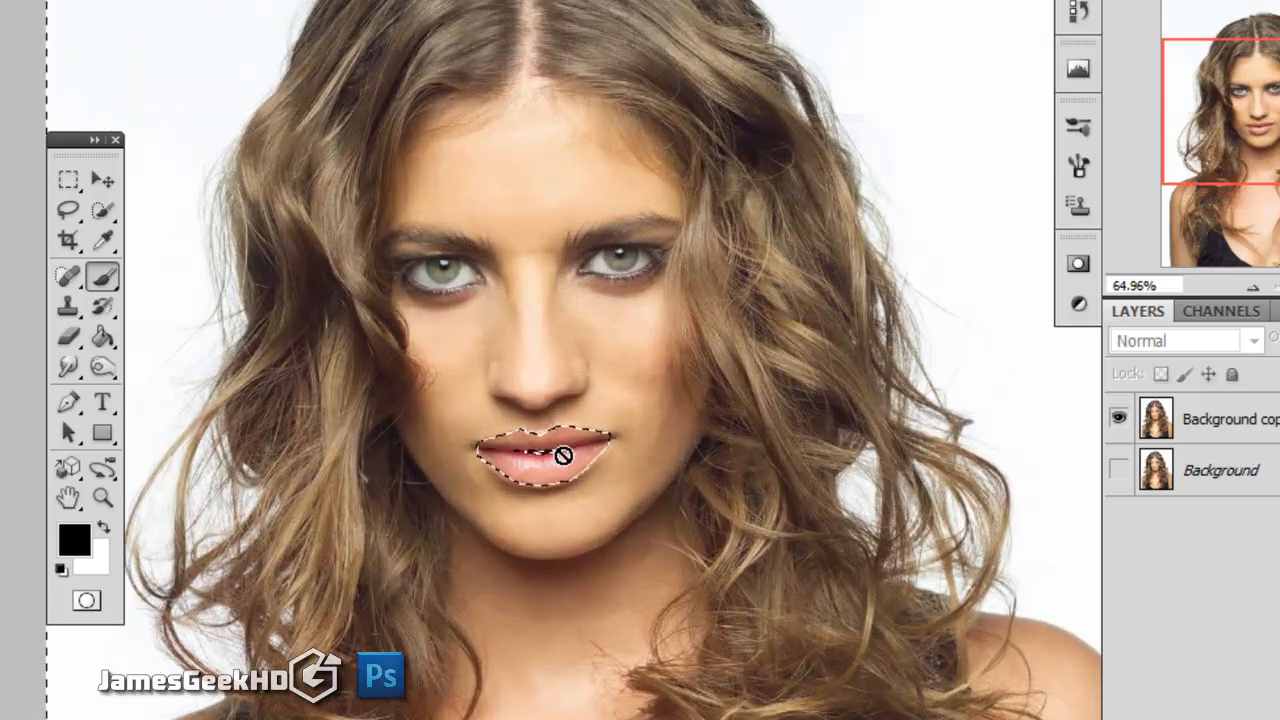
key(v)
scroll(543, 460, up, 2)
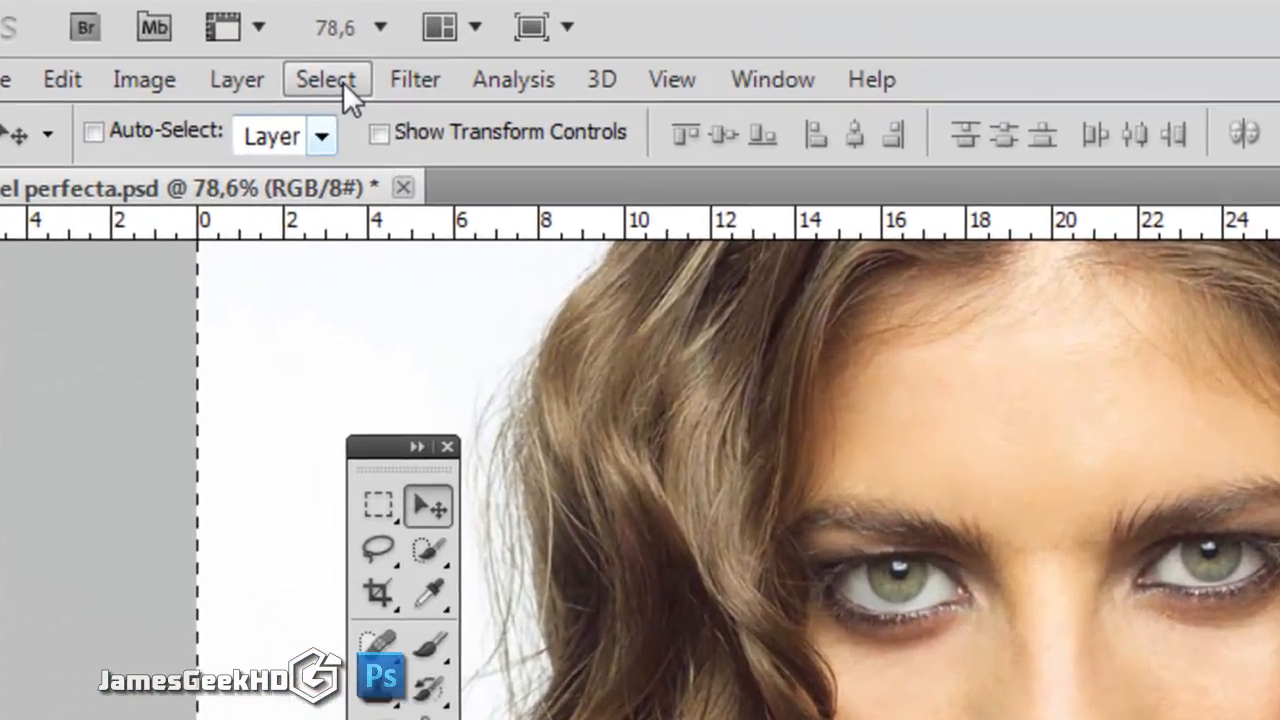
click(340, 82)
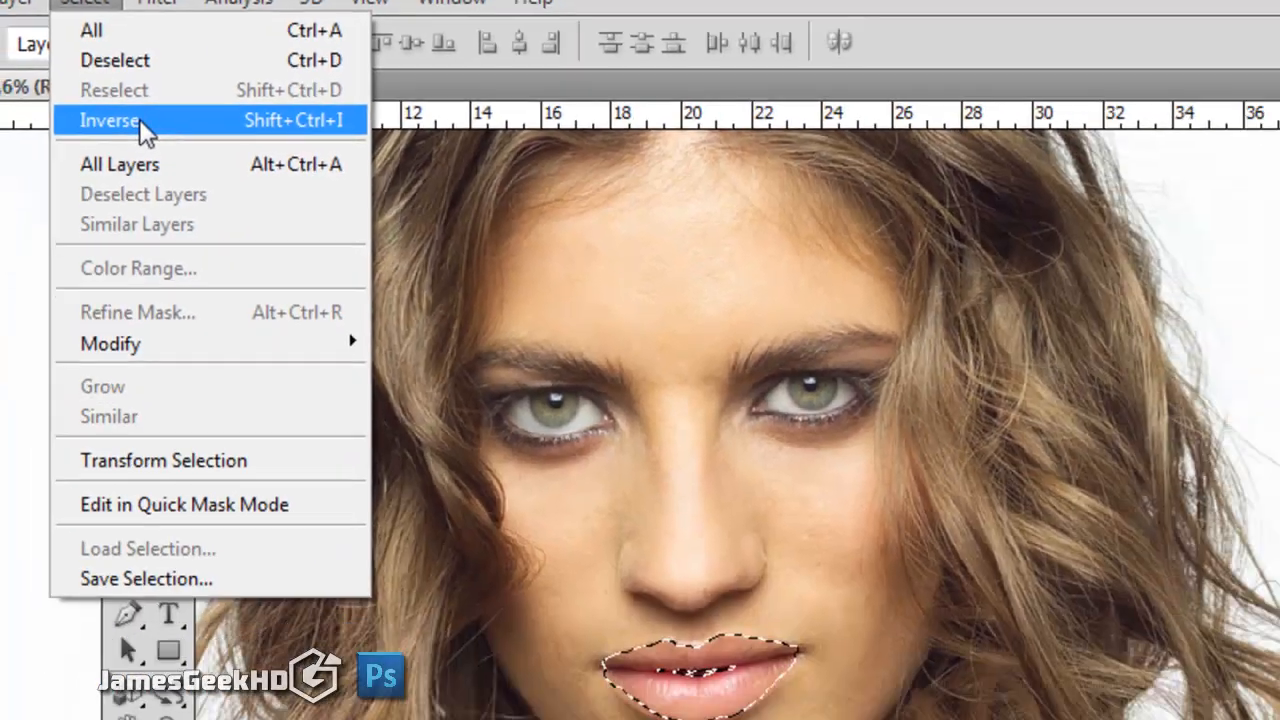
click(391, 229)
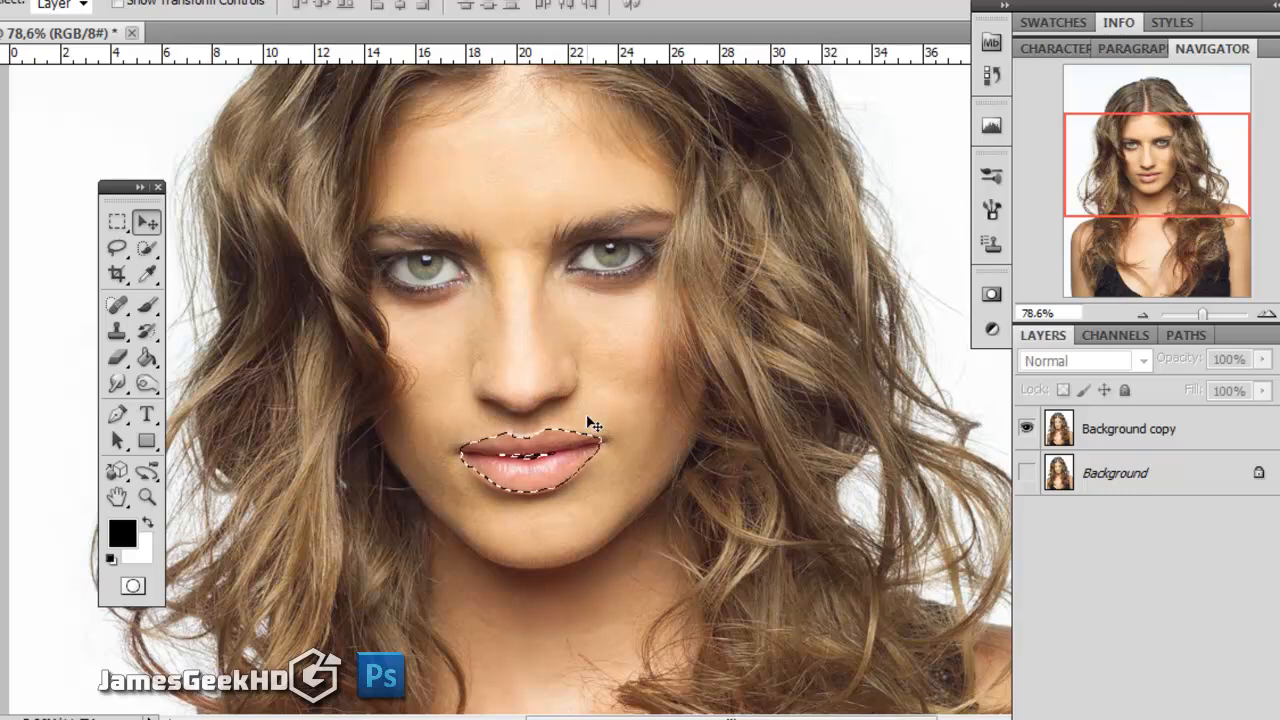
- Copy the selected lips from Background copy onto a new layer and check the copied lips in isolation
click(1118, 432)
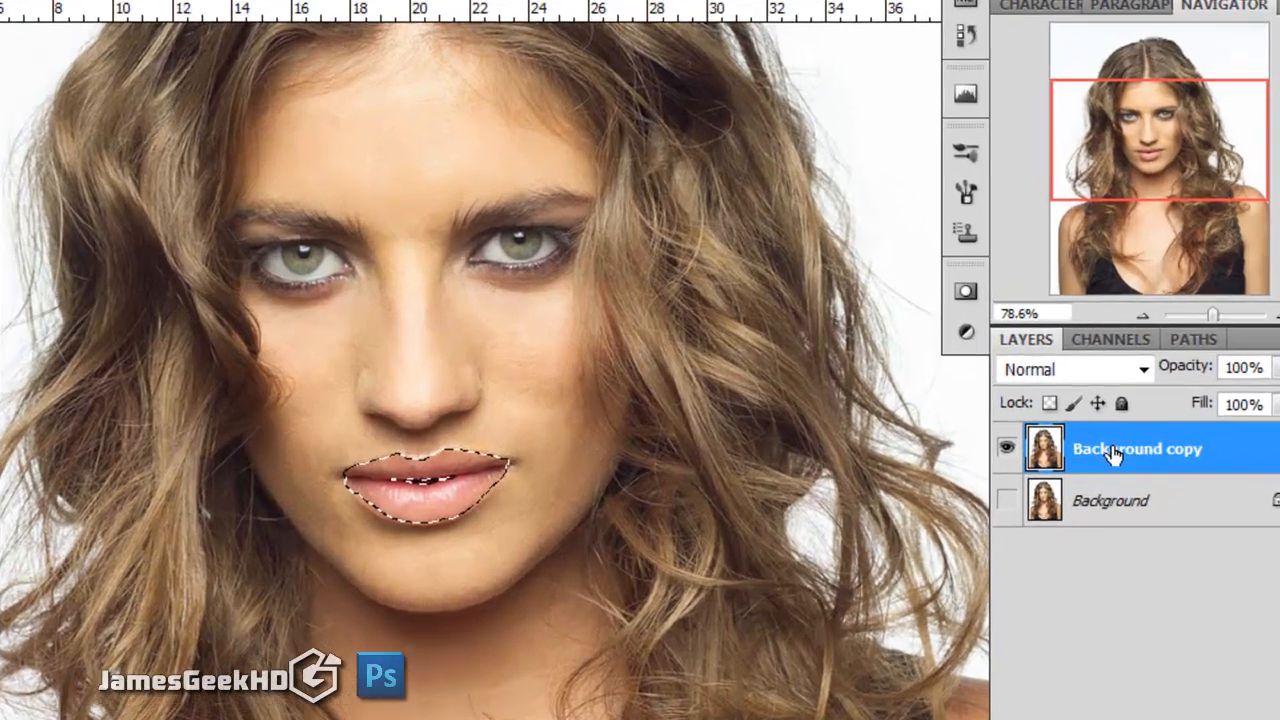
key(ctrl+j)
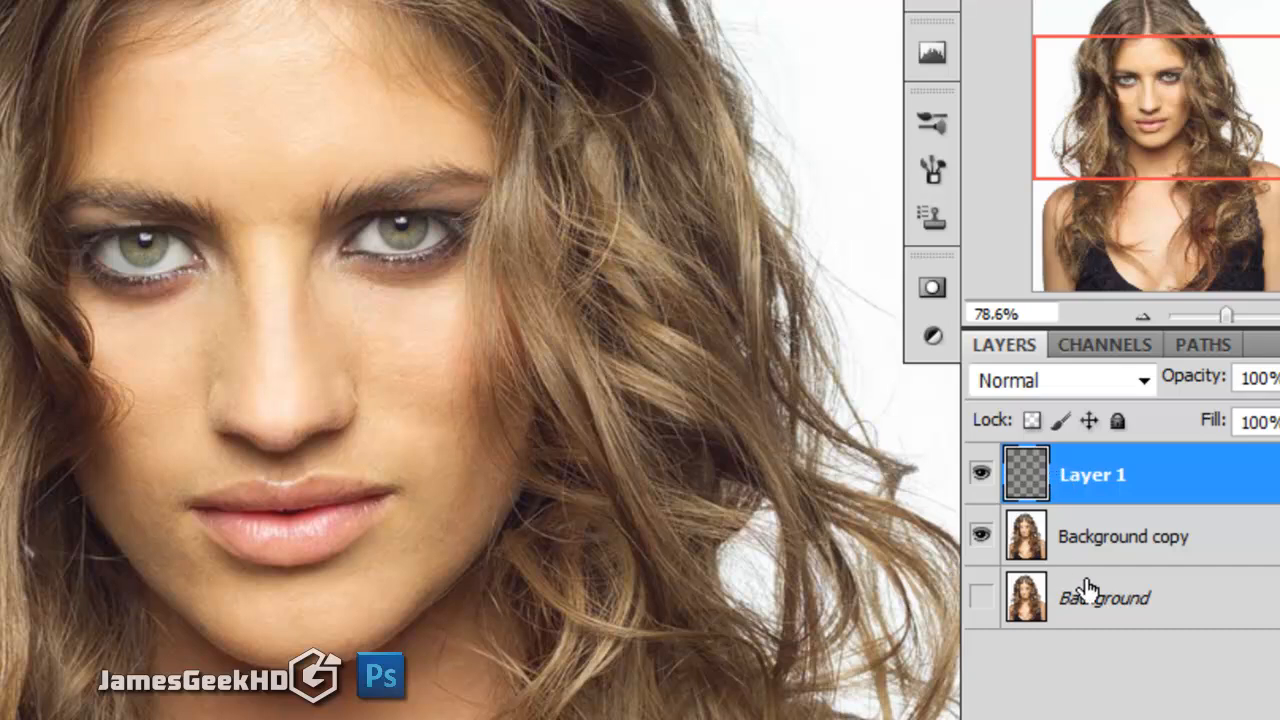
click(983, 538)
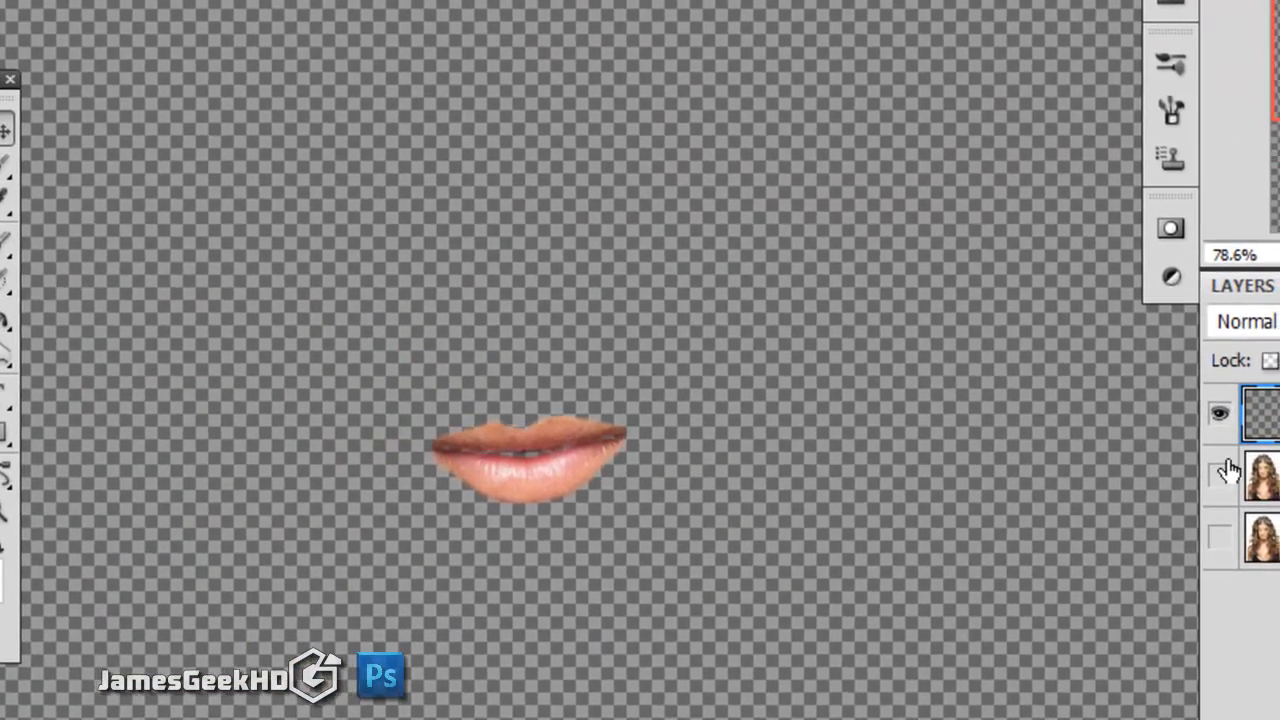
click(1225, 475)
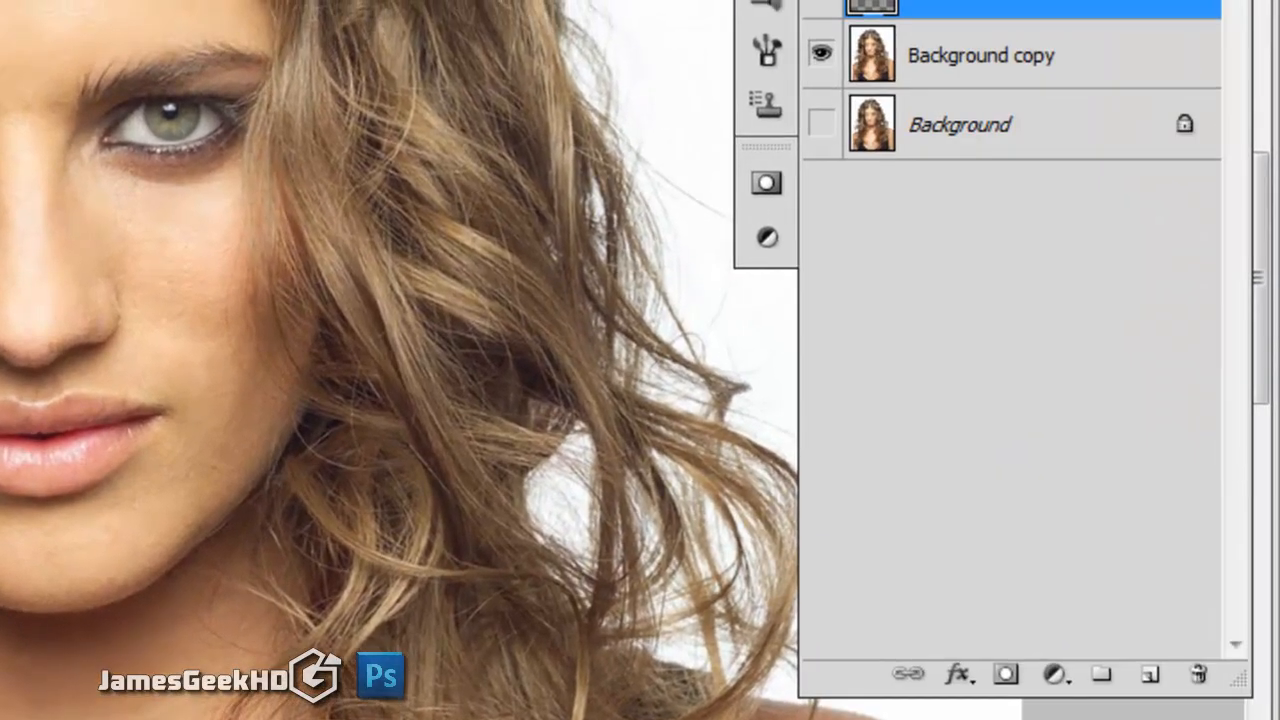
- Rename the new layer holding the copied lips as "lips"
drag(1010, 0, 991, 0)
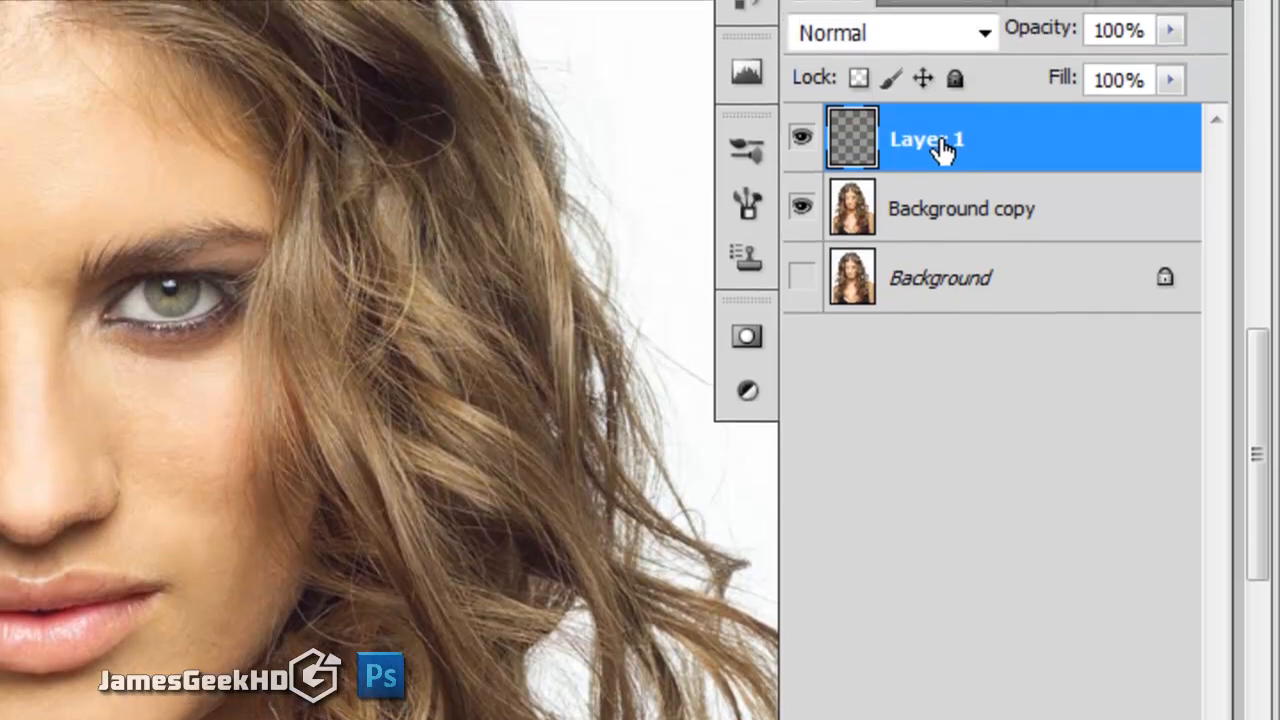
double_click(944, 141)
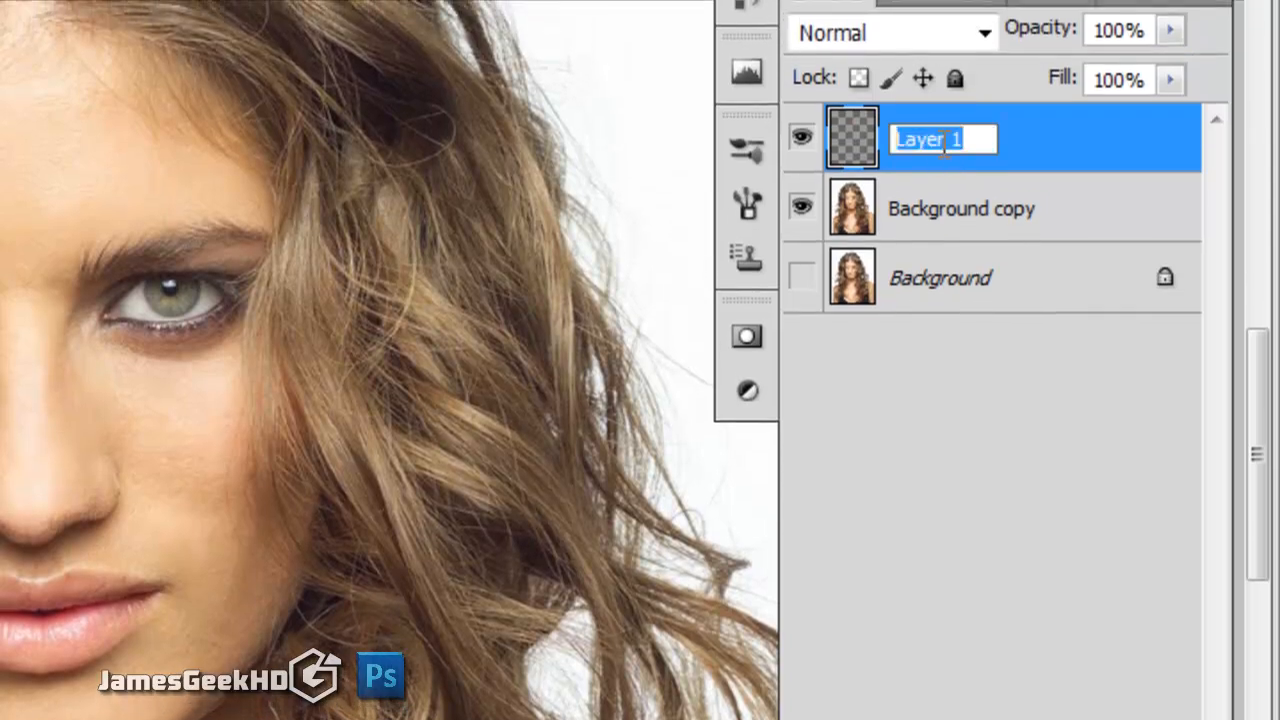
text(lips)
key(Return)
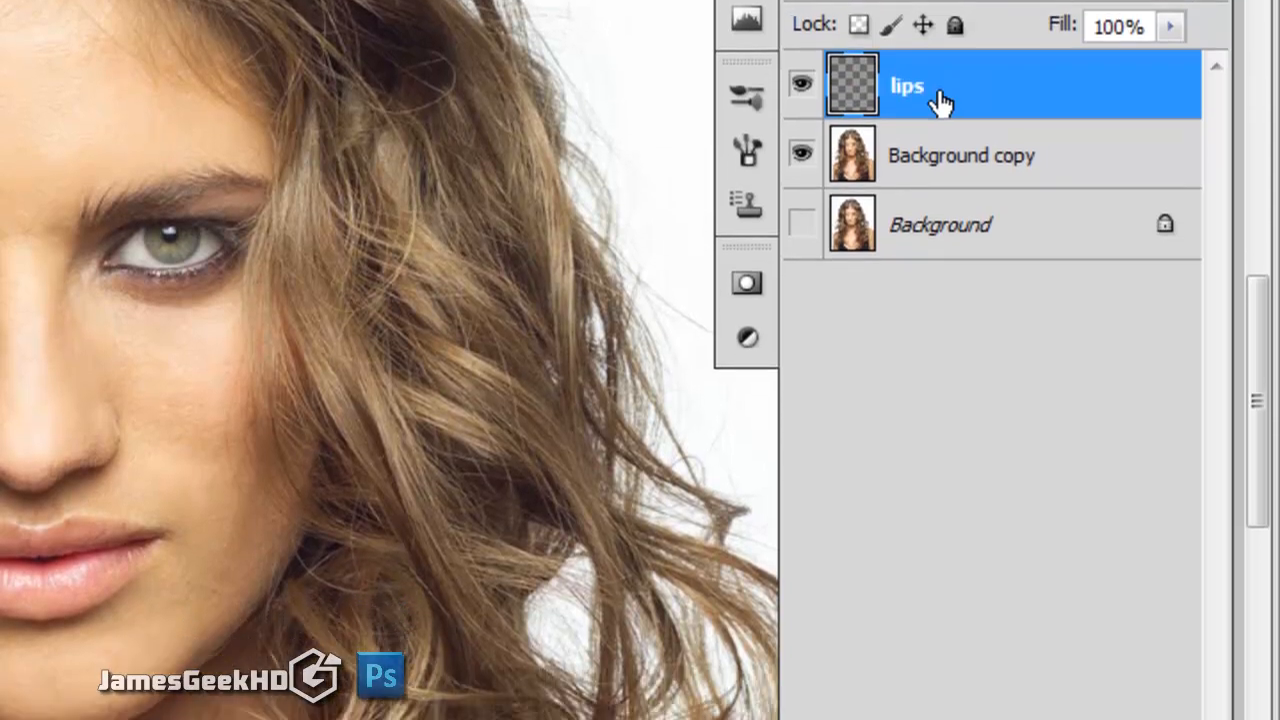
- Add a Hue/Saturation adjustment layer above the lips layer, enable Colorize, and clip it to the lips layer
click(1040, 637)
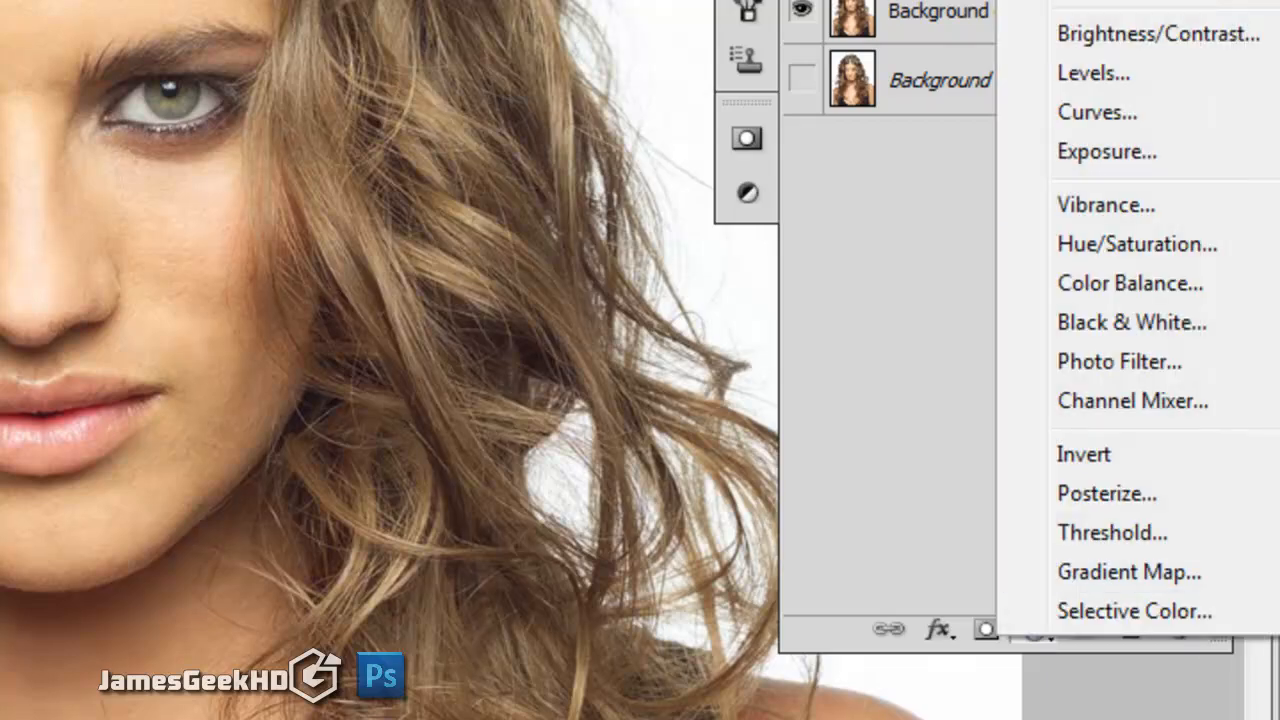
click(1100, 248)
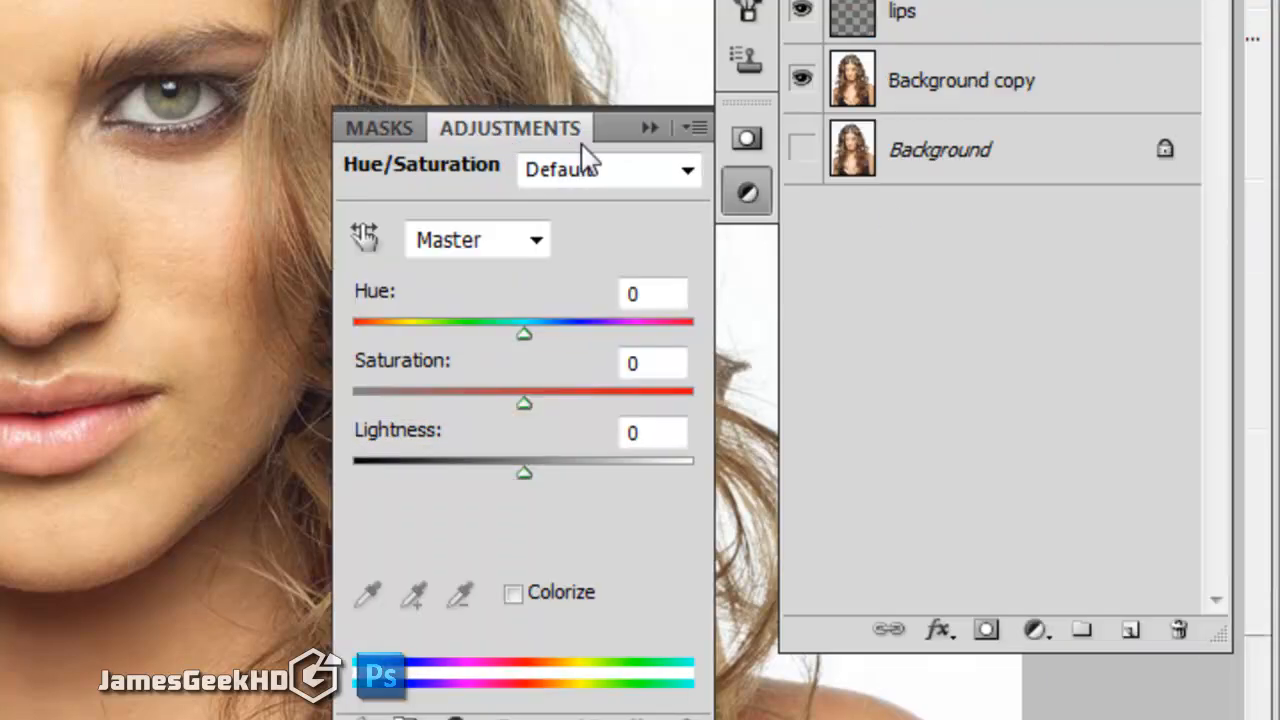
click(513, 593)
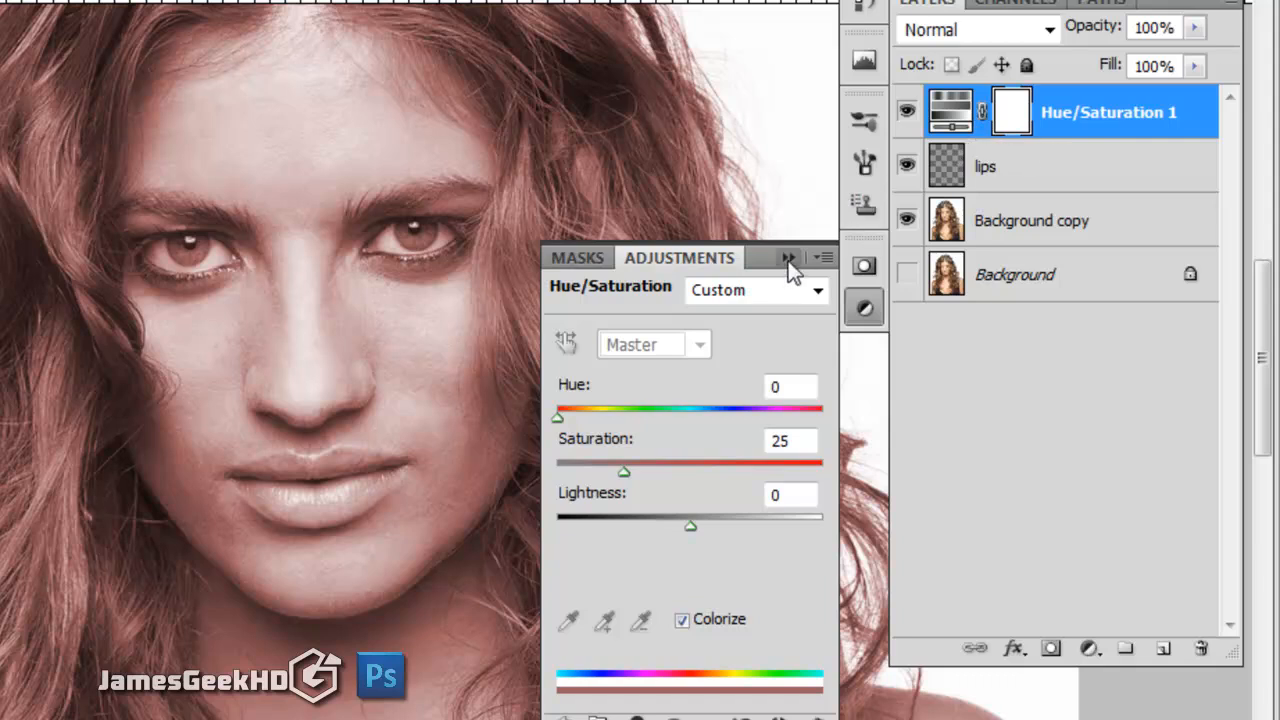
click(1110, 152)
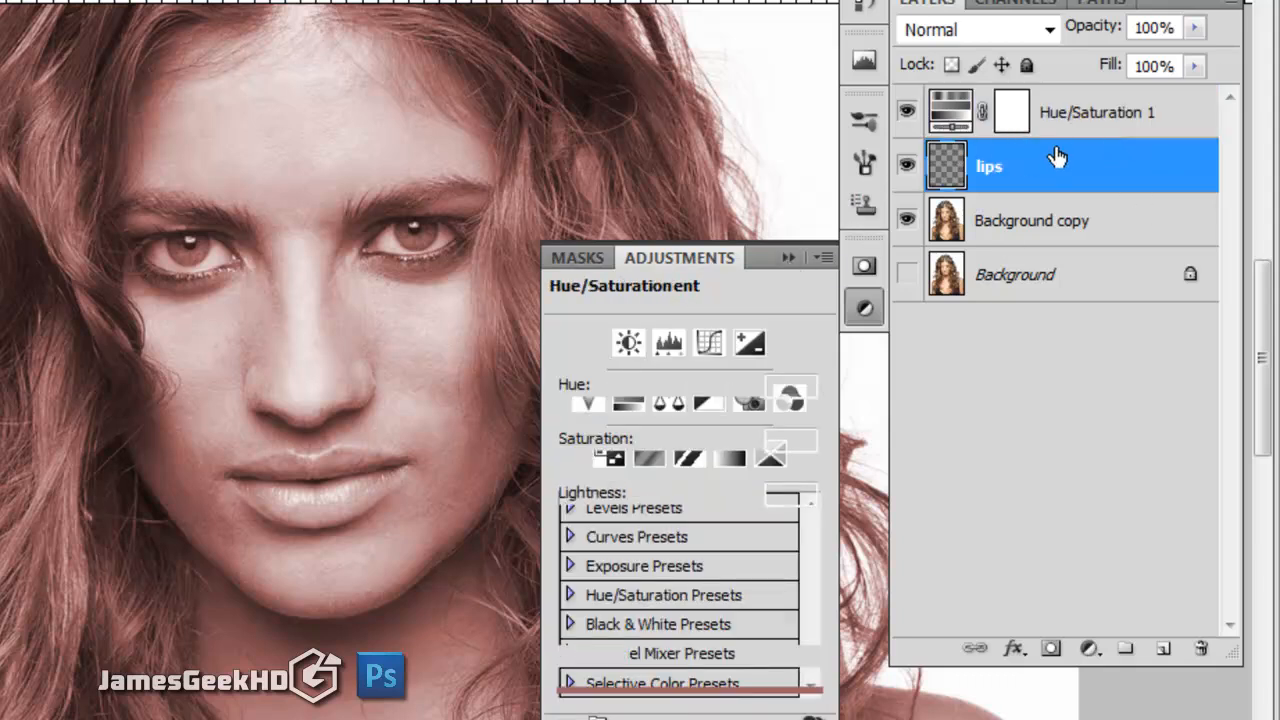
click(1058, 125)
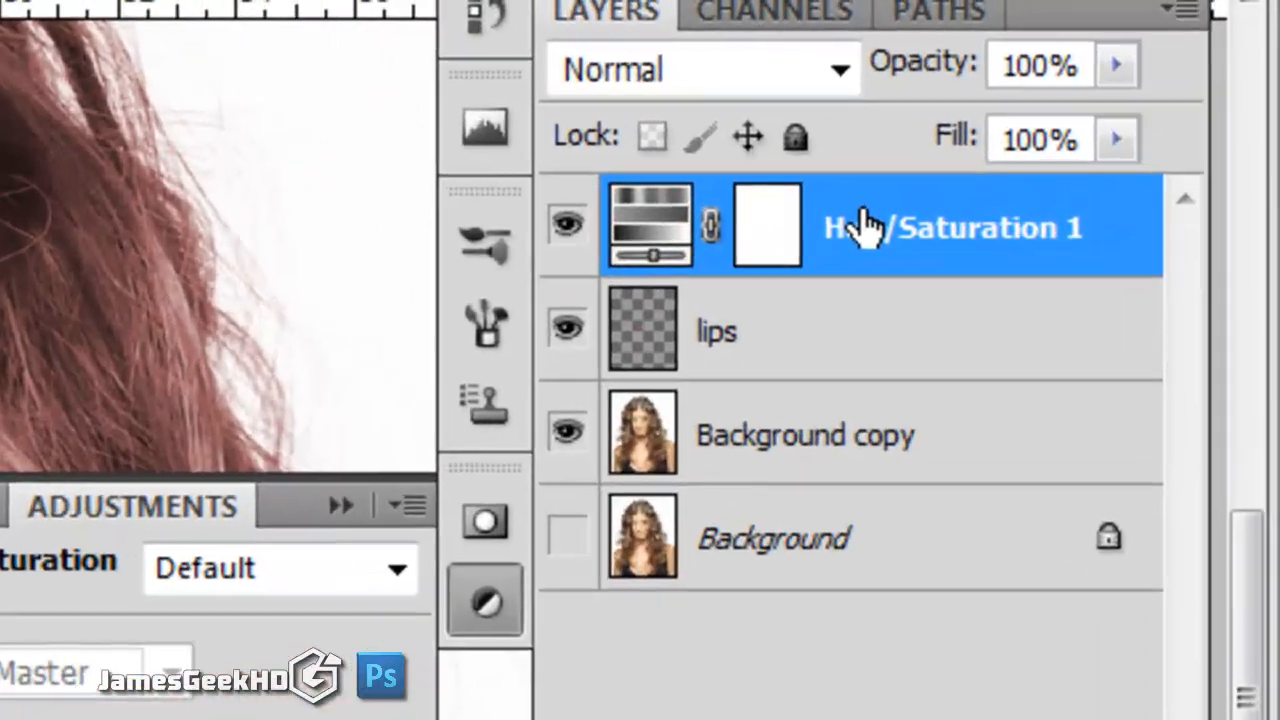
alt+click(857, 279)
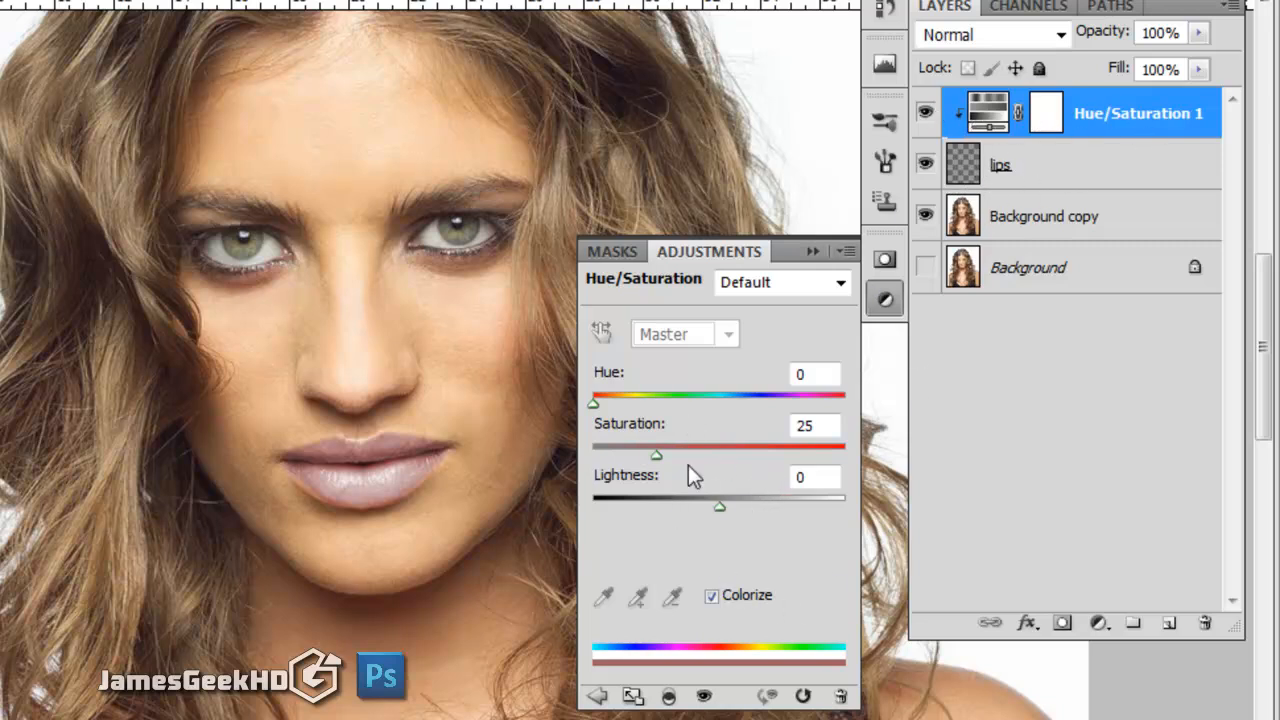
- Set the lips adjustment's saturation to 43 and shift its hue to turquoise, then inspect the recoloured lips
drag(655, 453, 702, 455)
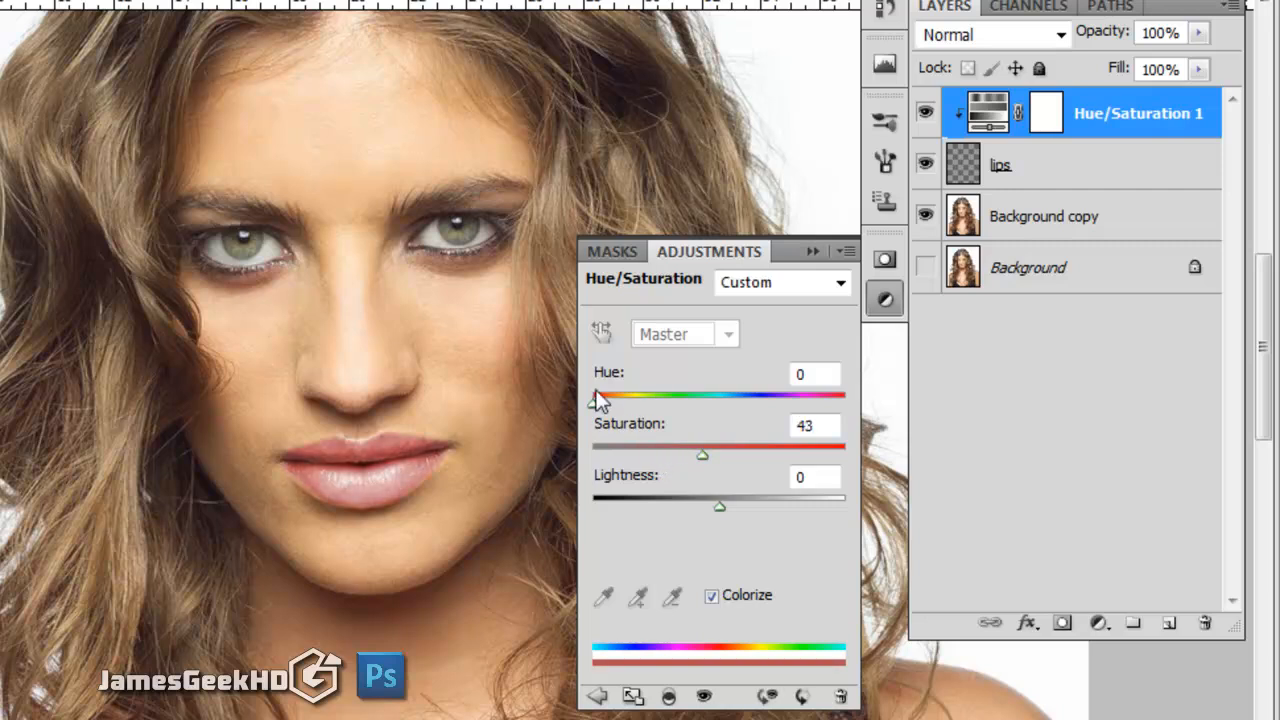
drag(594, 403, 691, 407)
scroll(310, 327, down, 1)
scroll(304, 318, down, 3)
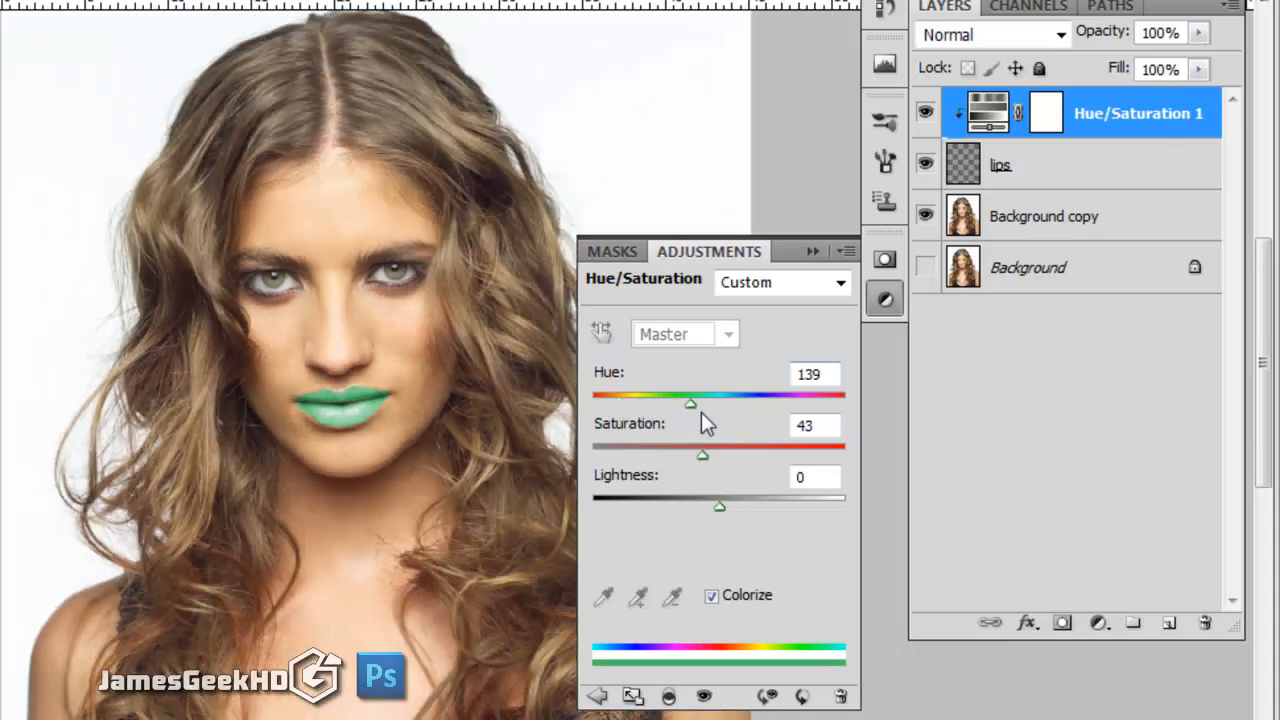
drag(697, 405, 700, 405)
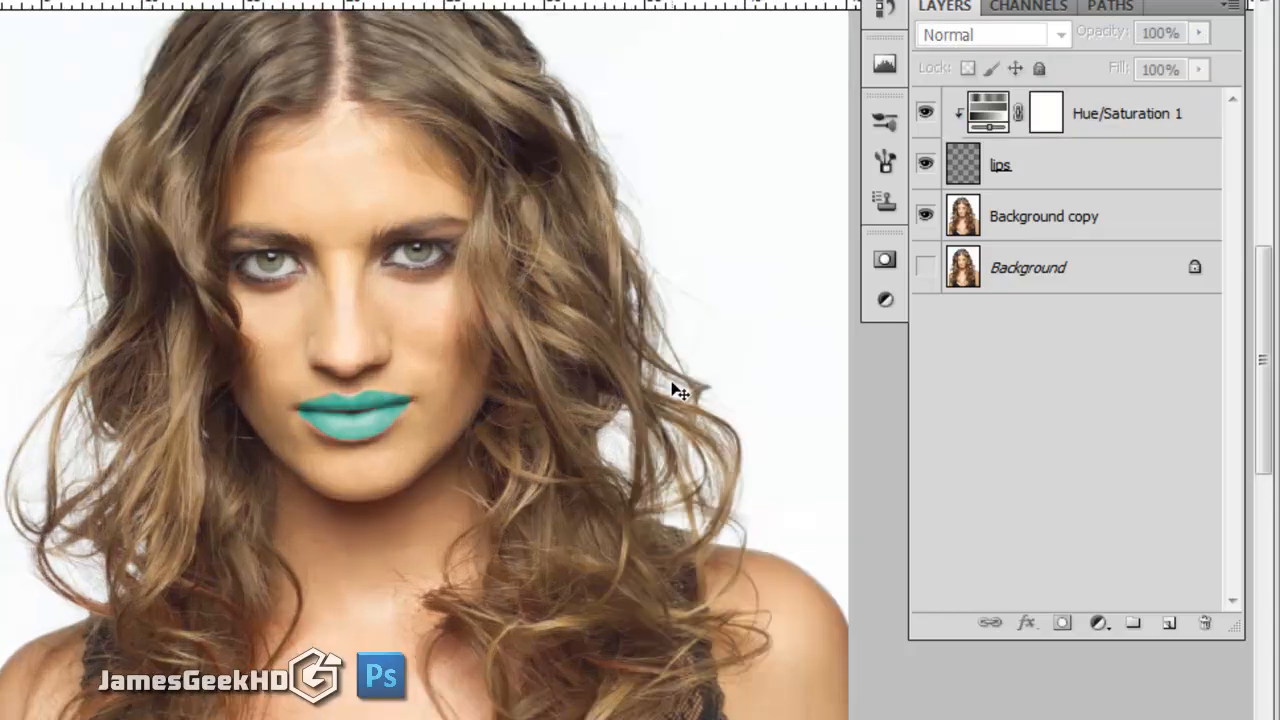
scroll(412, 410, down, 2)
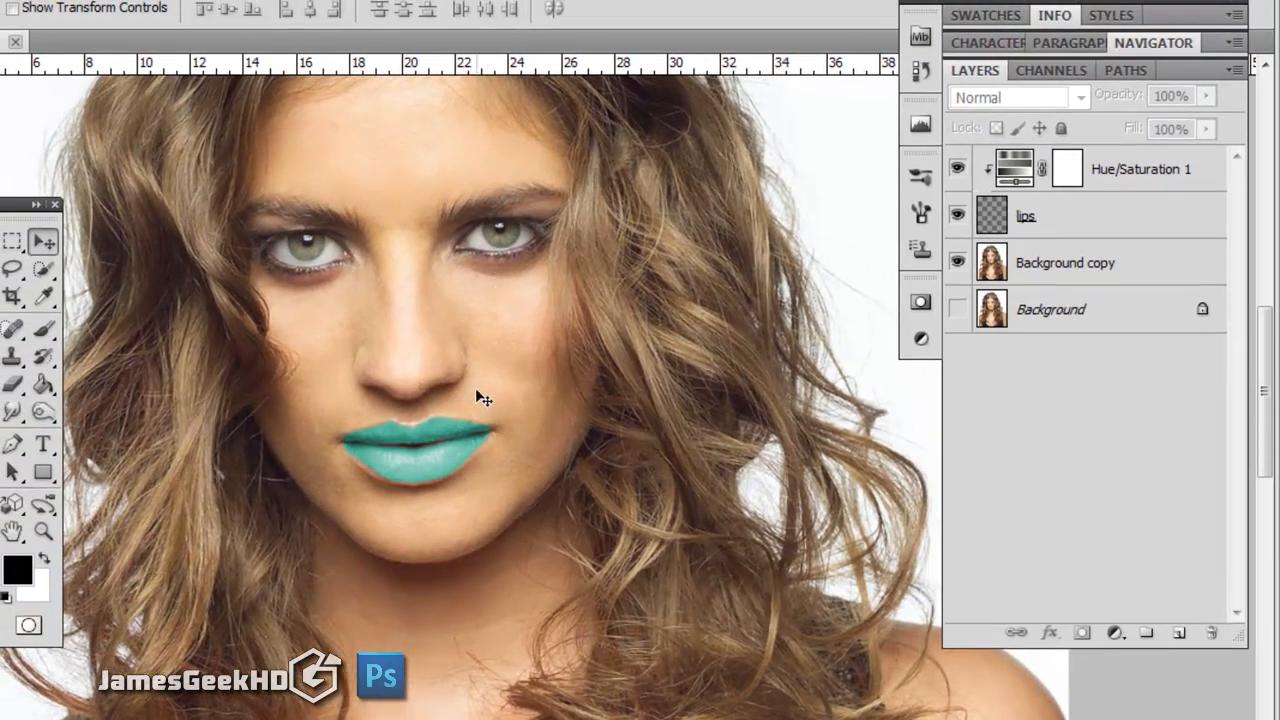
scroll(479, 398, up, 1)
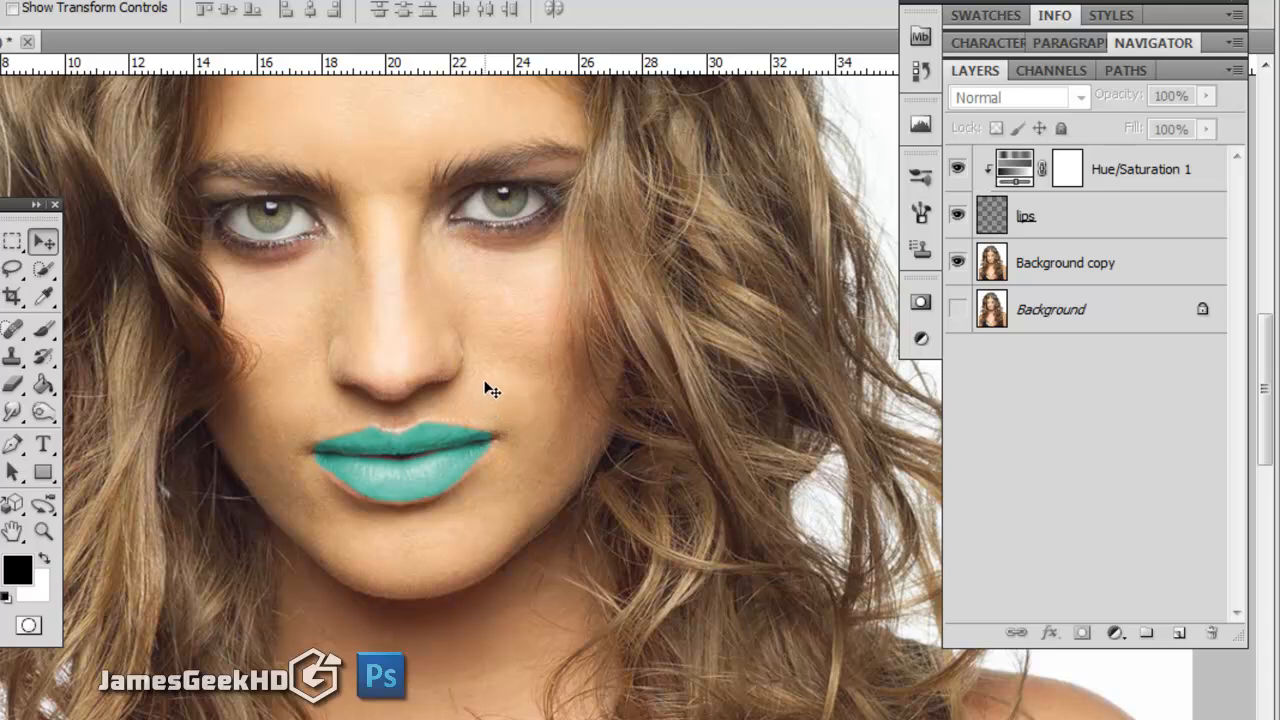
scroll(488, 380, down, 2)
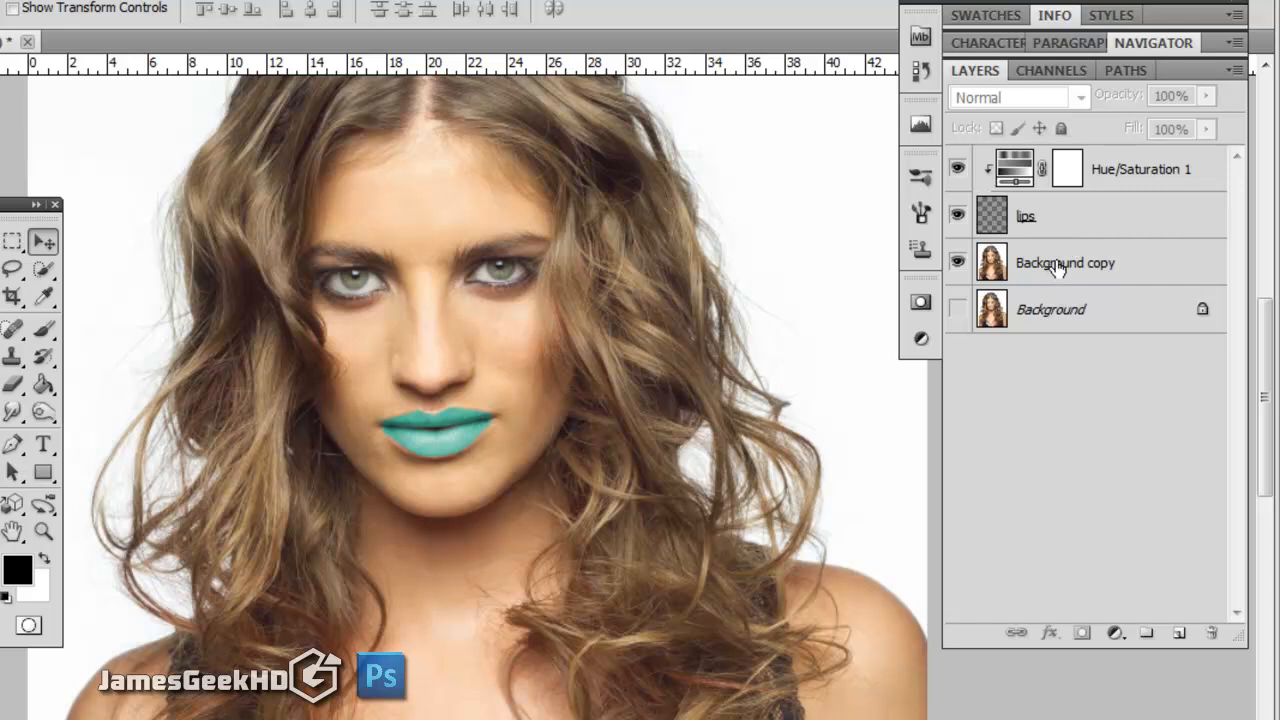
- Apply a Brightness/Contrast adjustment to the Background copy layer with brightness -7 and contrast 23
click(1057, 266)
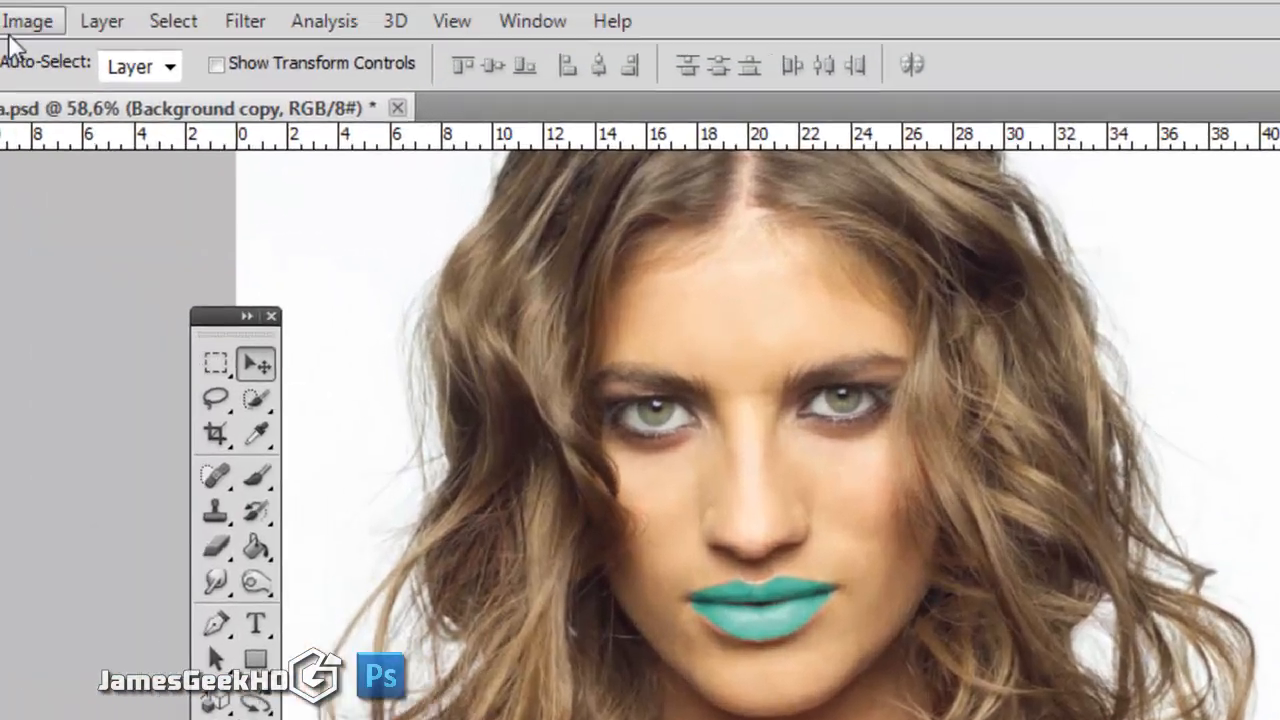
click(29, 22)
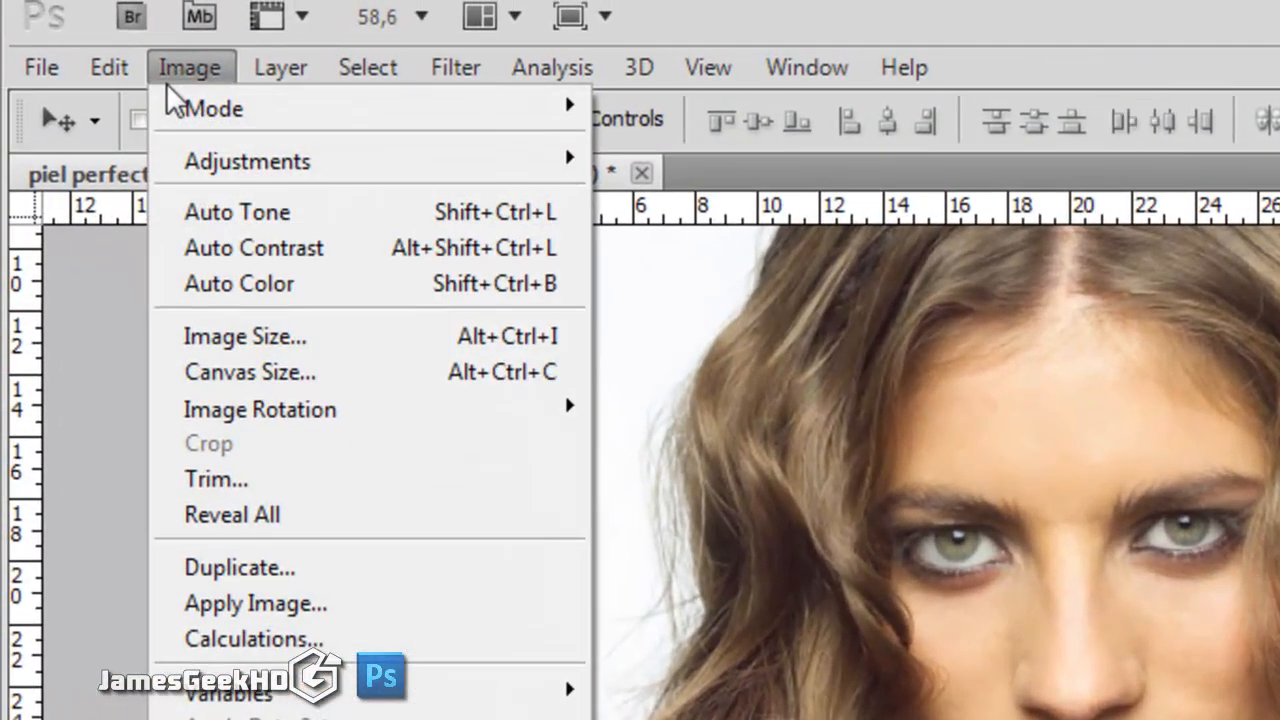
mouse_move(303, 164)
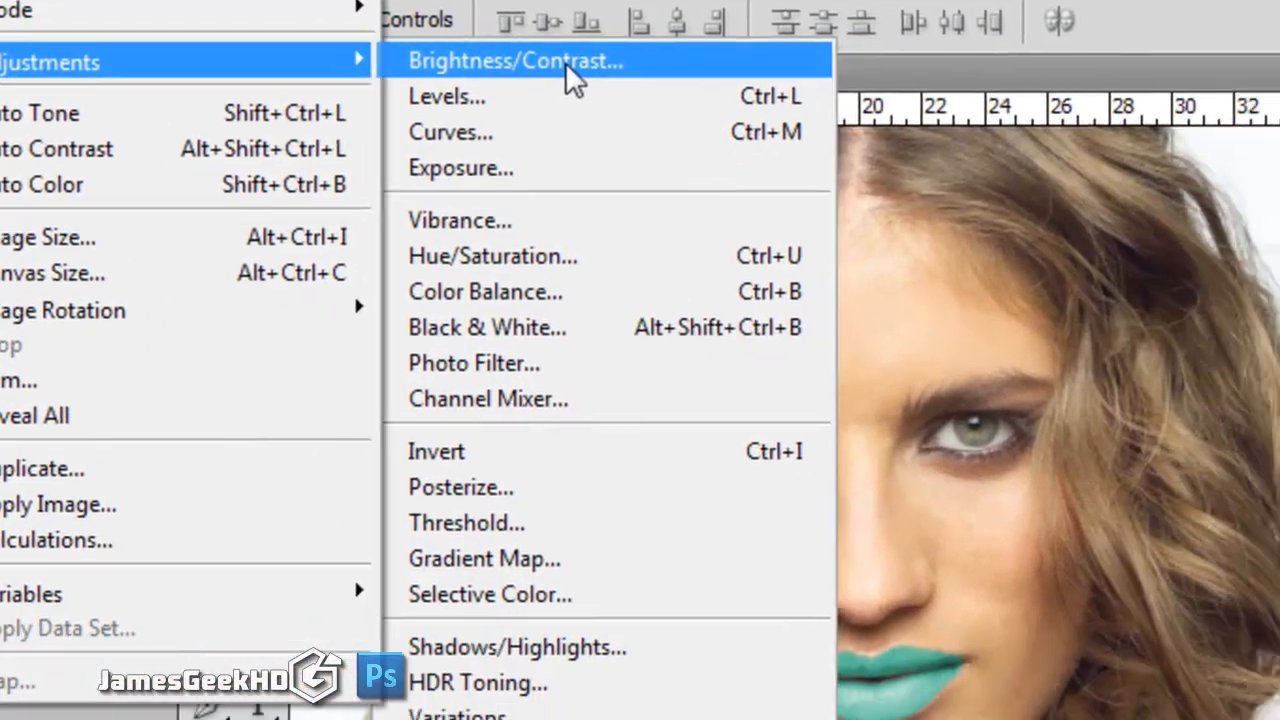
click(575, 80)
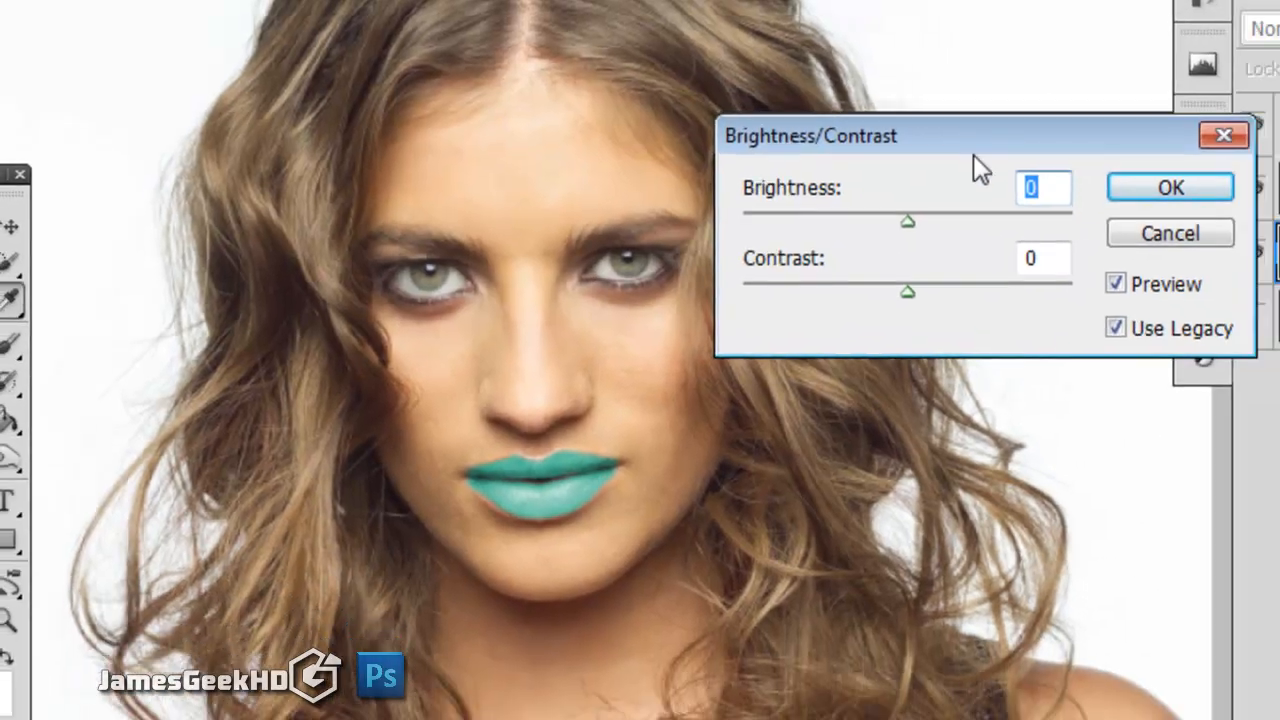
drag(803, 190, 819, 190)
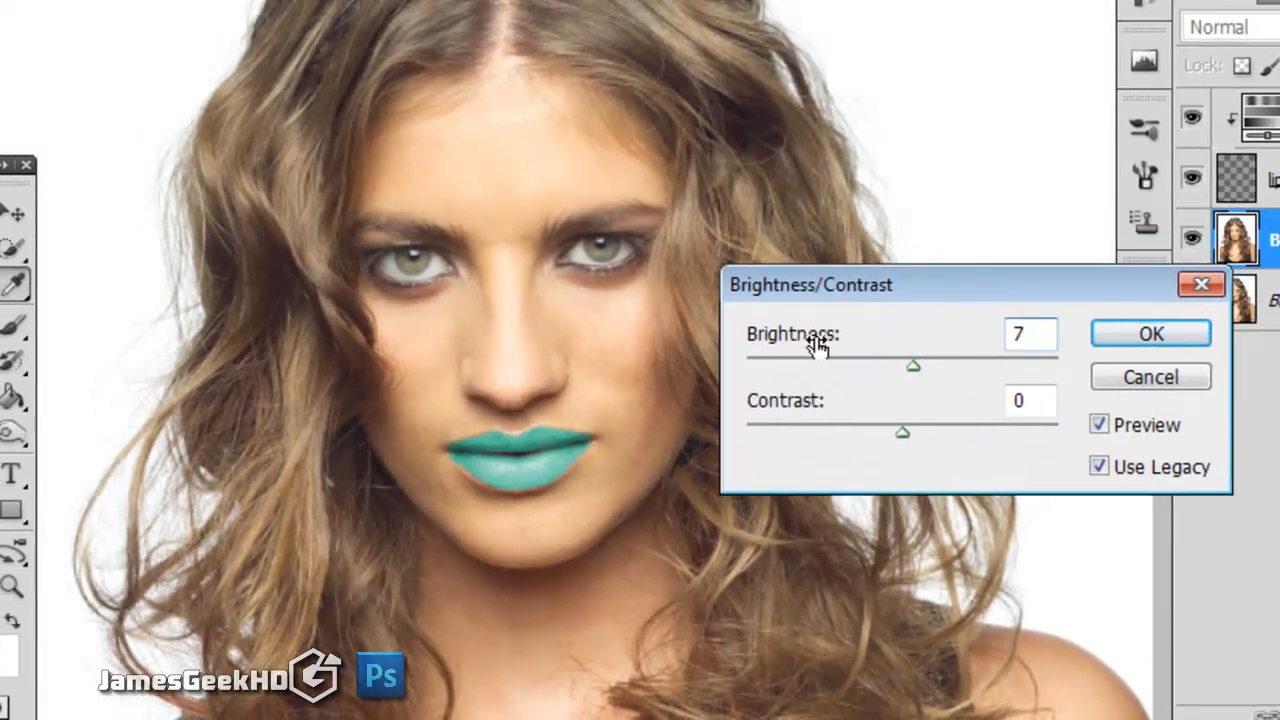
drag(818, 345, 826, 344)
key(Down)
key(Down)
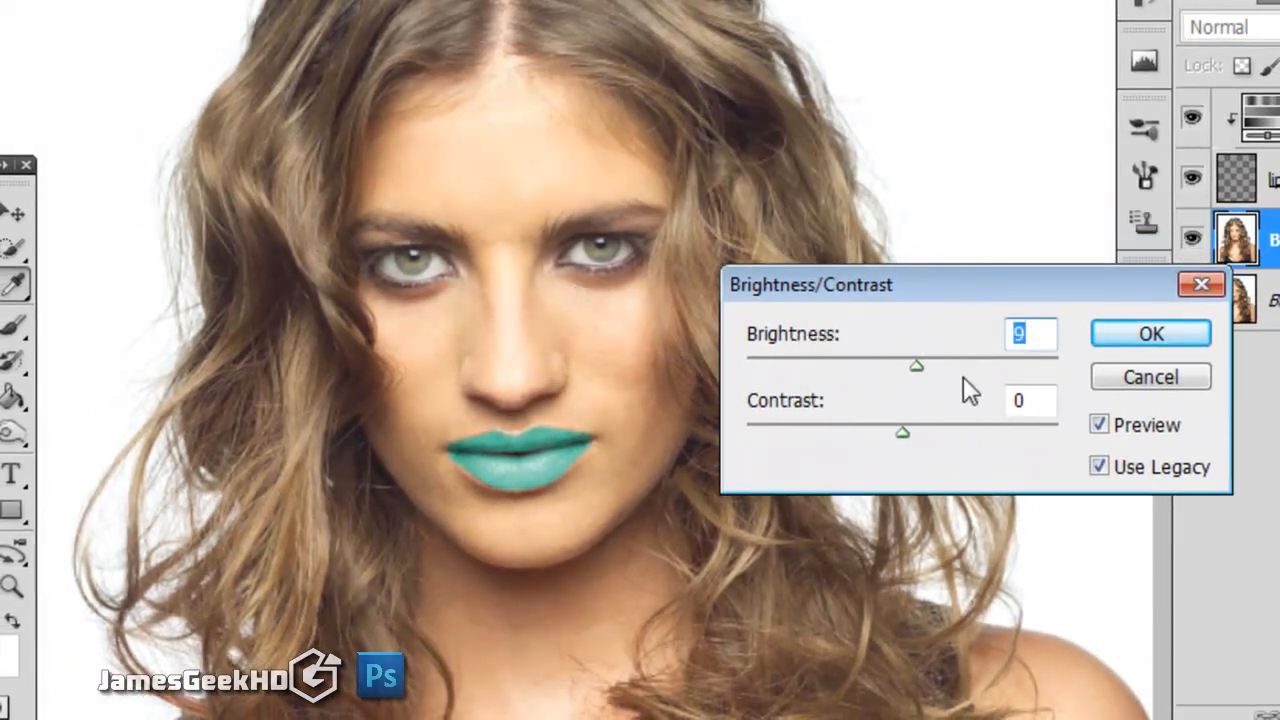
drag(788, 415, 823, 414)
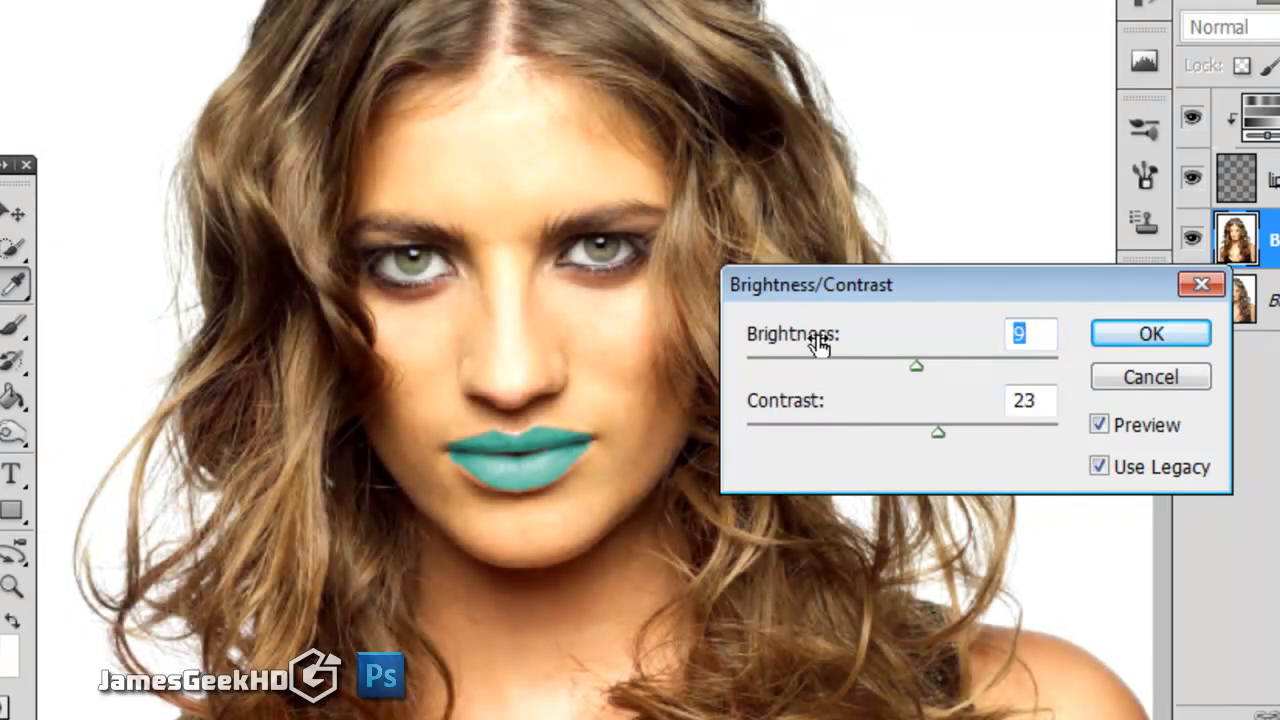
drag(818, 342, 793, 348)
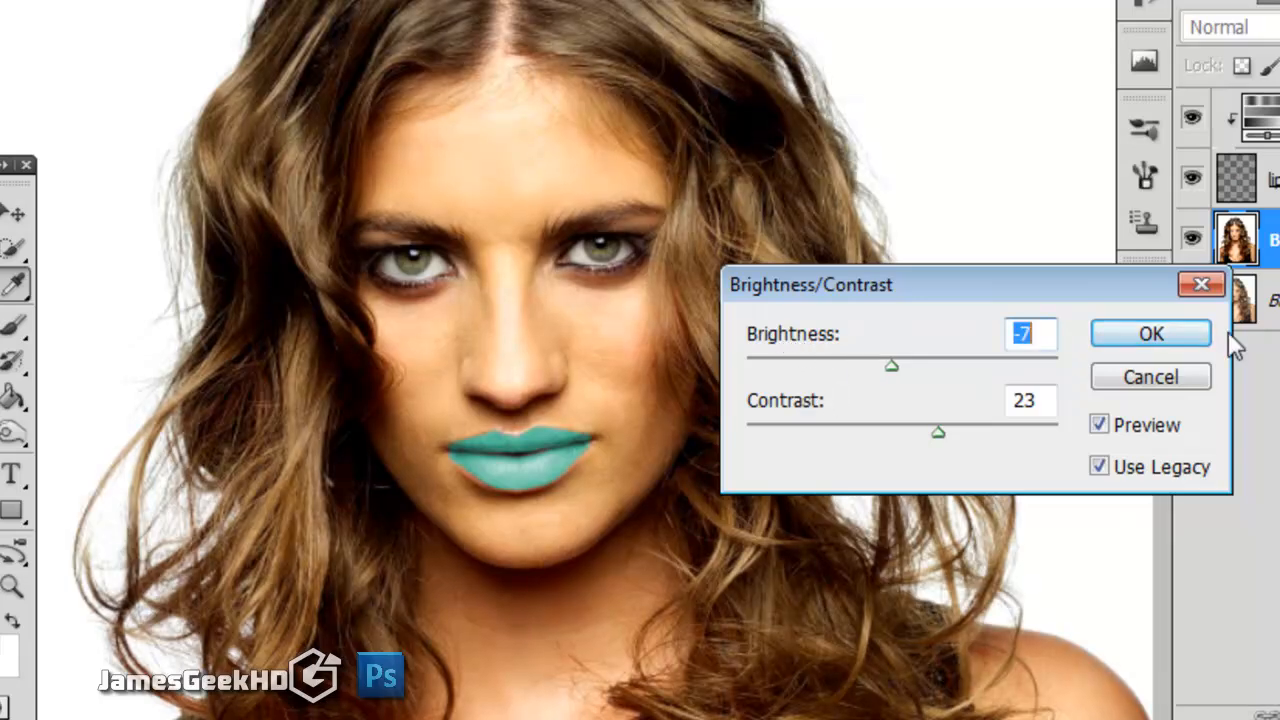
click(1155, 338)
scroll(880, 437, down, 1)
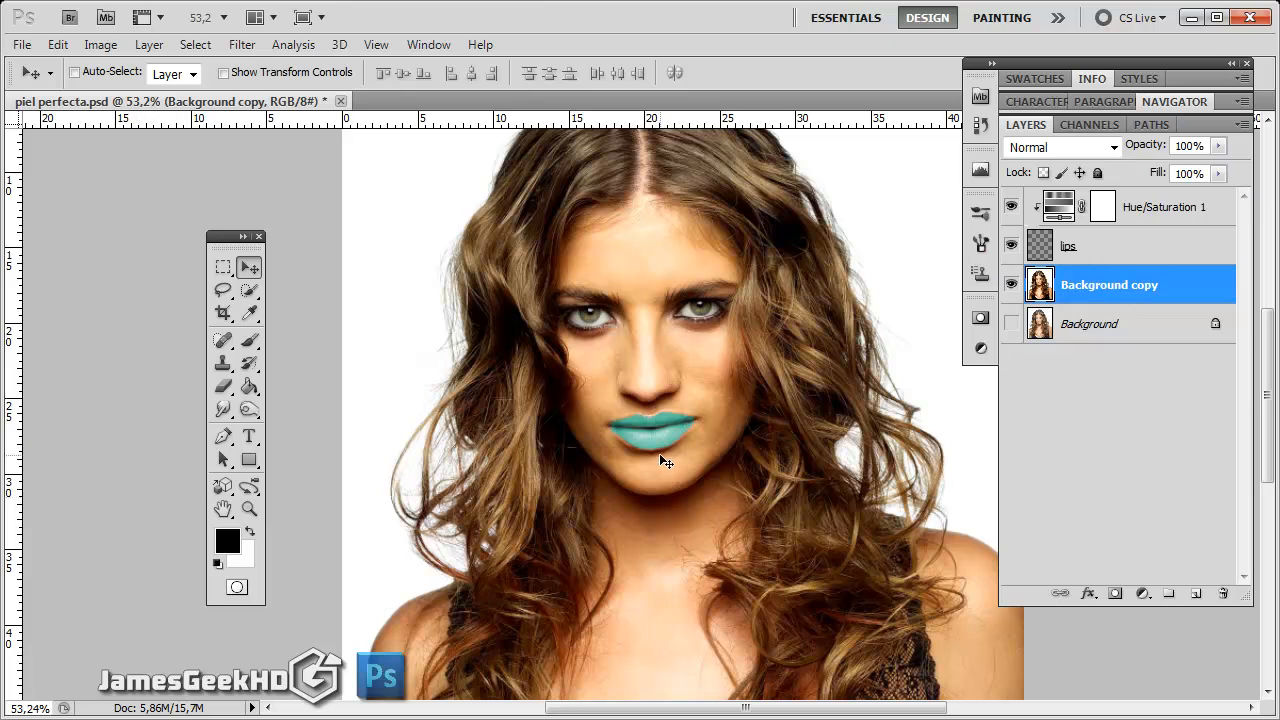
- Enter Quick Mask mode and paint over the irises of both eyes with a 9 px black brush, leaving the pupils unpainted
click(238, 588)
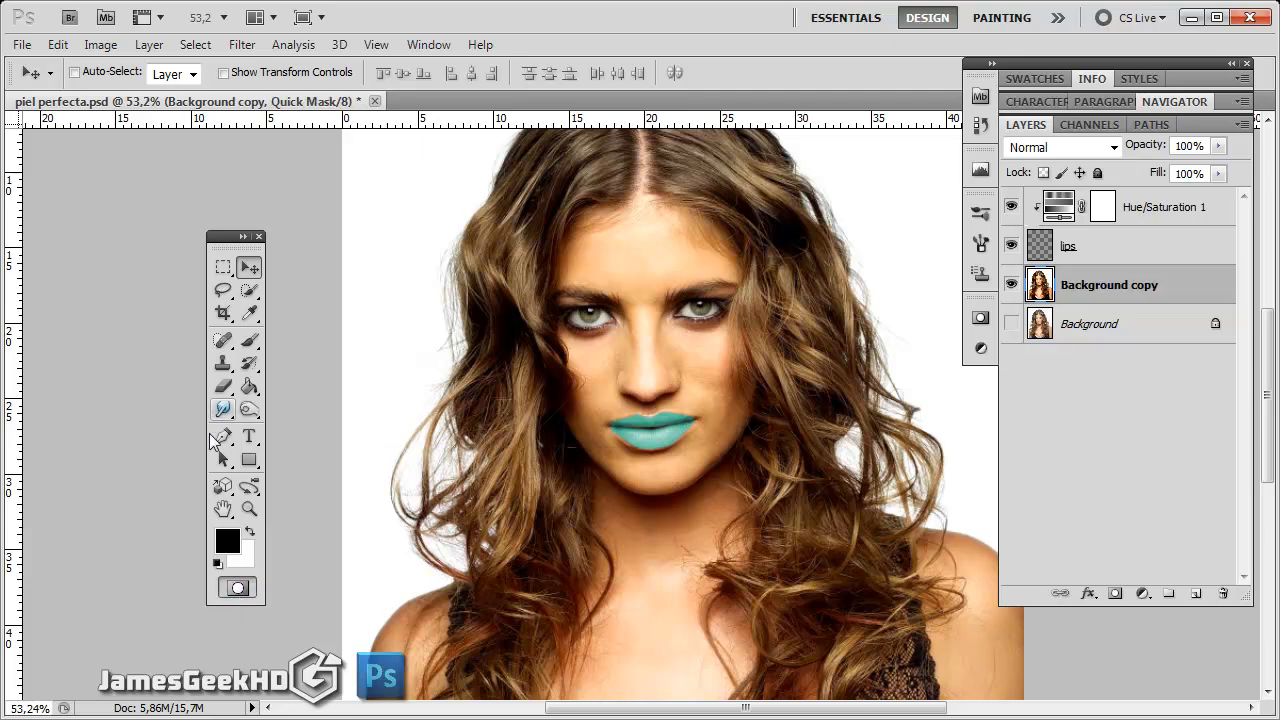
click(249, 340)
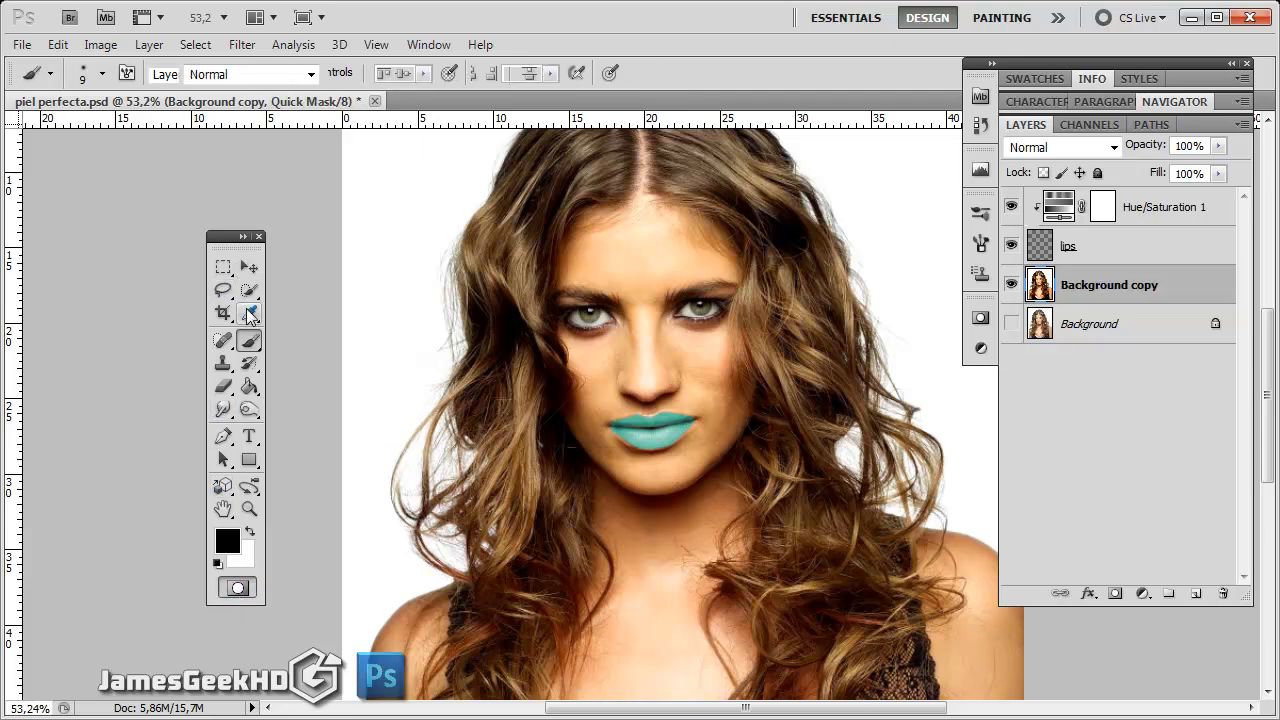
scroll(655, 418, up, 2)
mouse_move(603, 332)
mouse_down()
mouse_move(551, 586)
mouse_move(560, 630)
mouse_up()
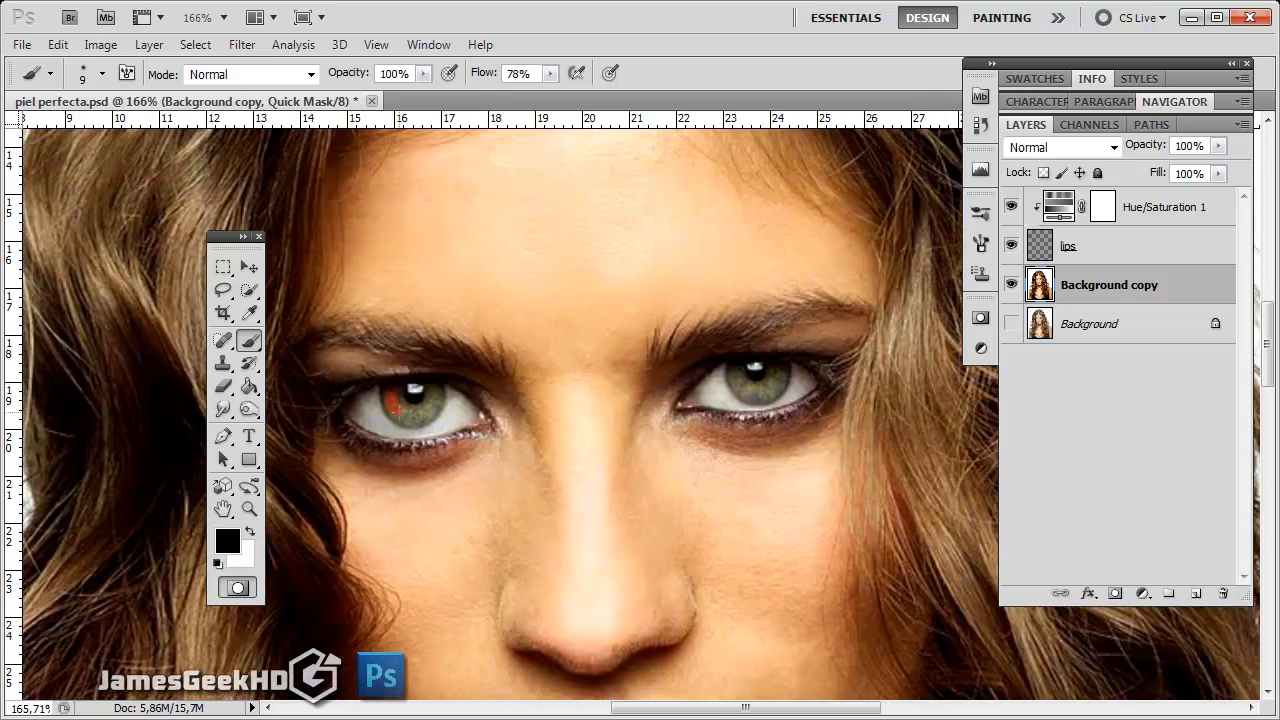
drag(385, 394, 428, 417)
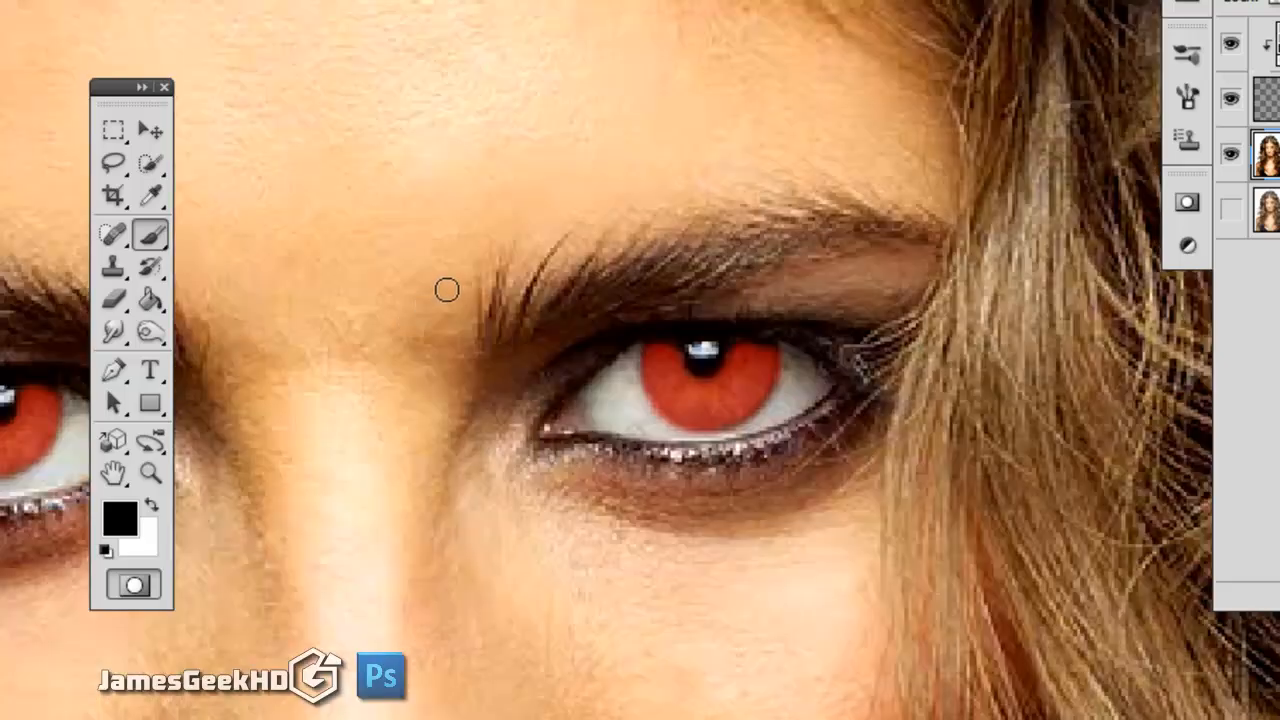
scroll(403, 286, down, 2)
scroll(425, 316, up, 2)
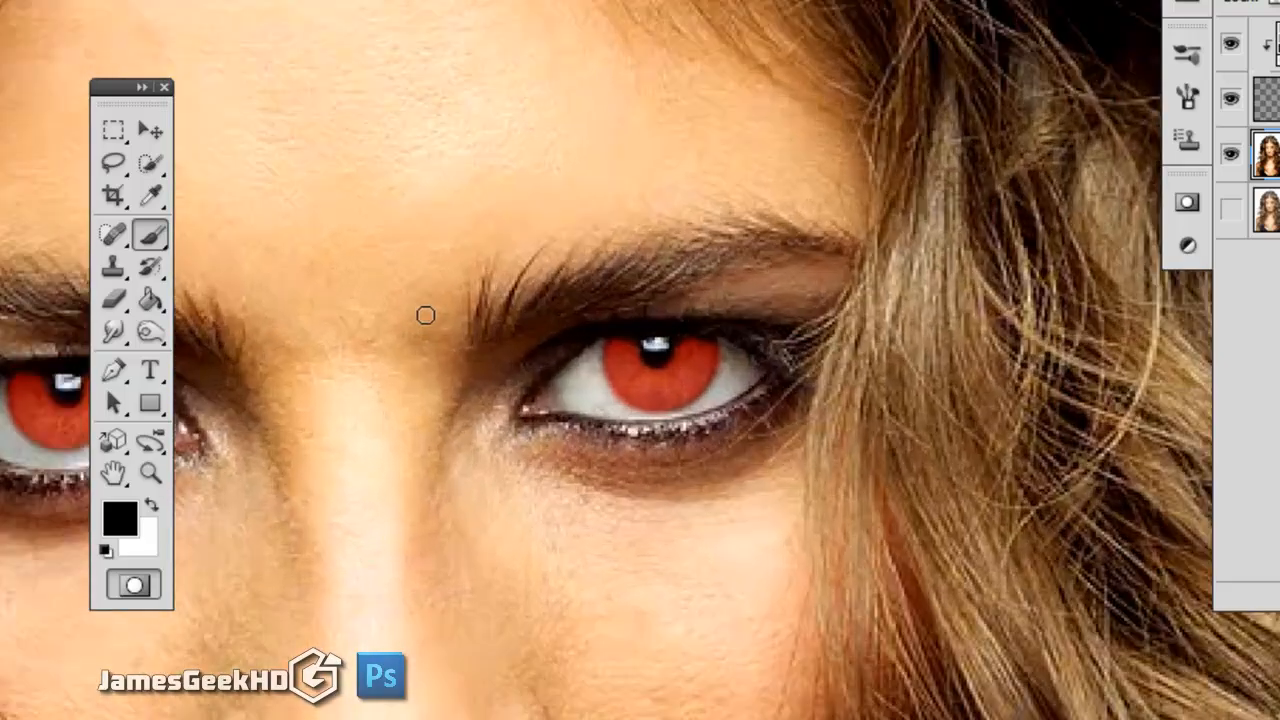
scroll(388, 288, down, 3)
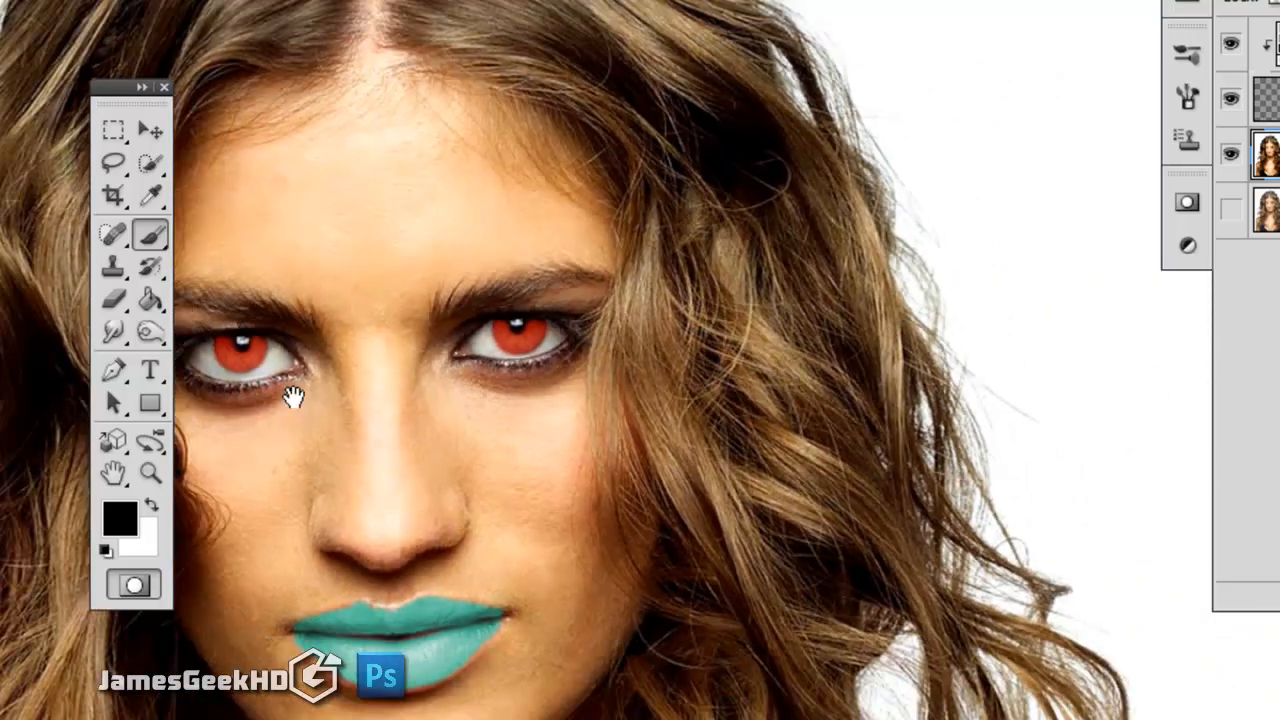
drag(324, 358, 581, 376)
scroll(648, 312, down, 3)
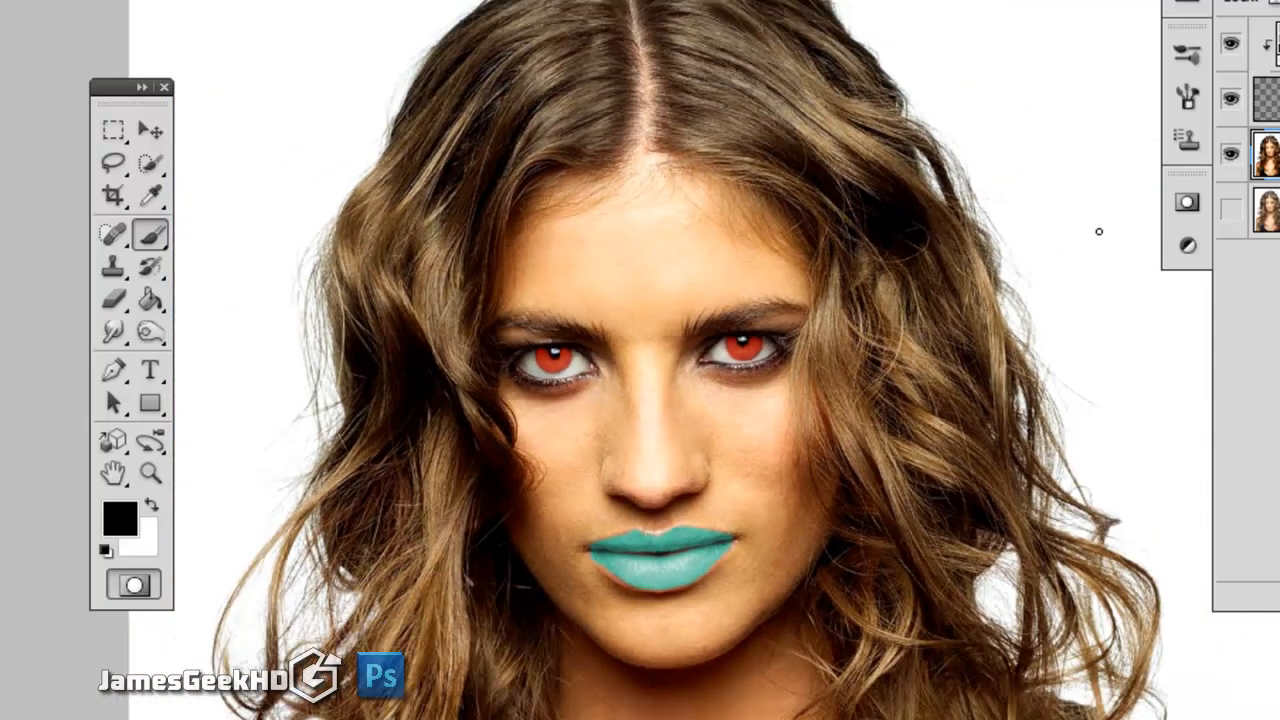
- Return to standard editing mode and invert the selection so that only the irises are selected
click(134, 585)
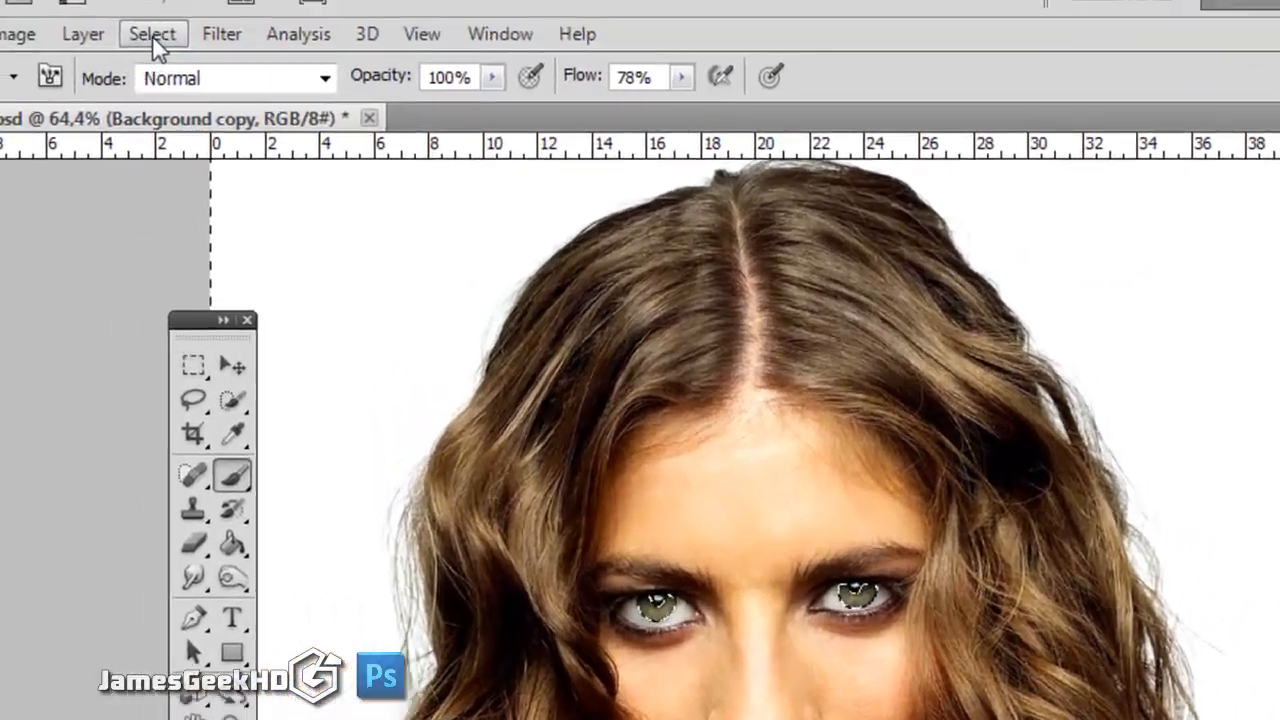
click(186, 56)
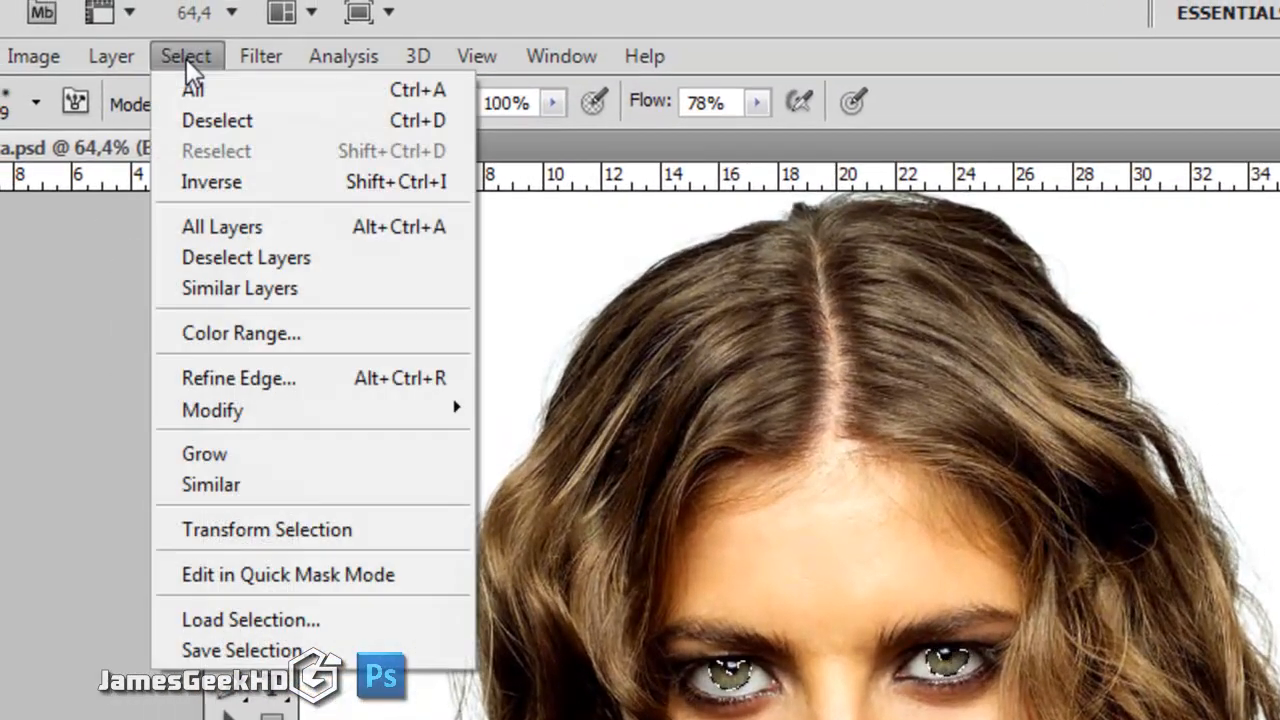
click(286, 182)
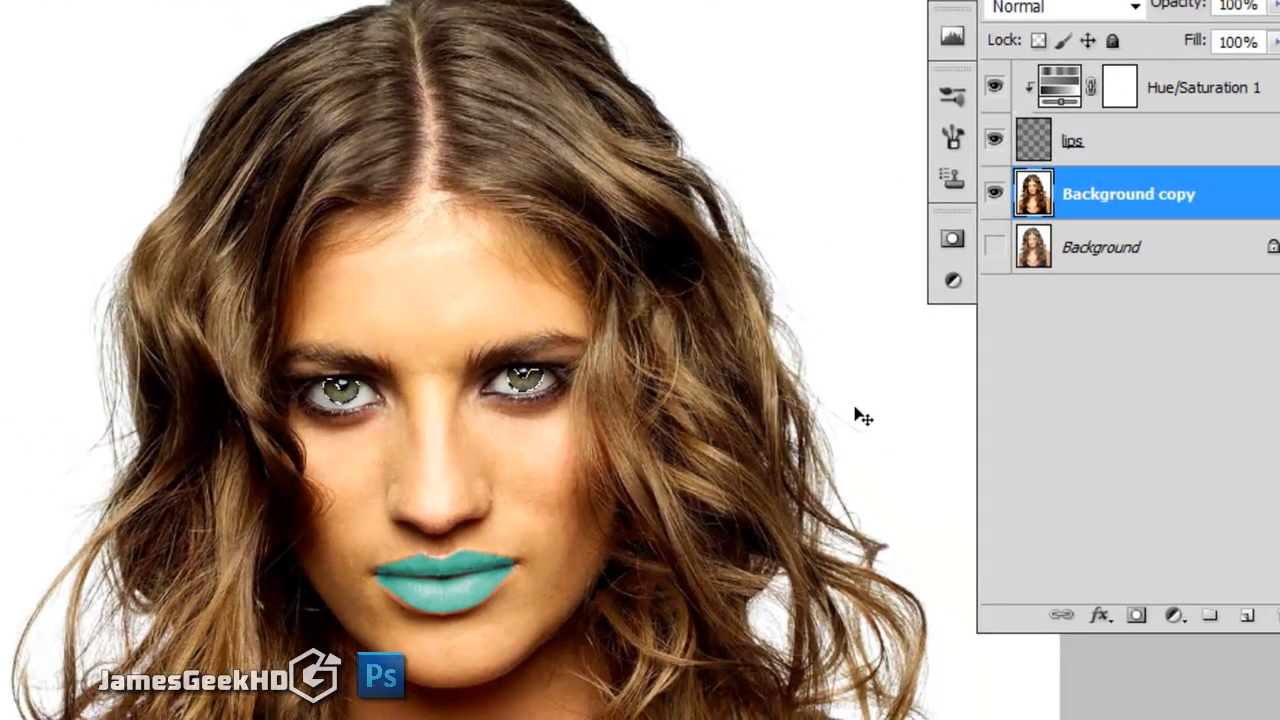
- Copy the selected irises from Background copy onto a new layer and hide Background copy to check them
key(ctrl+j)
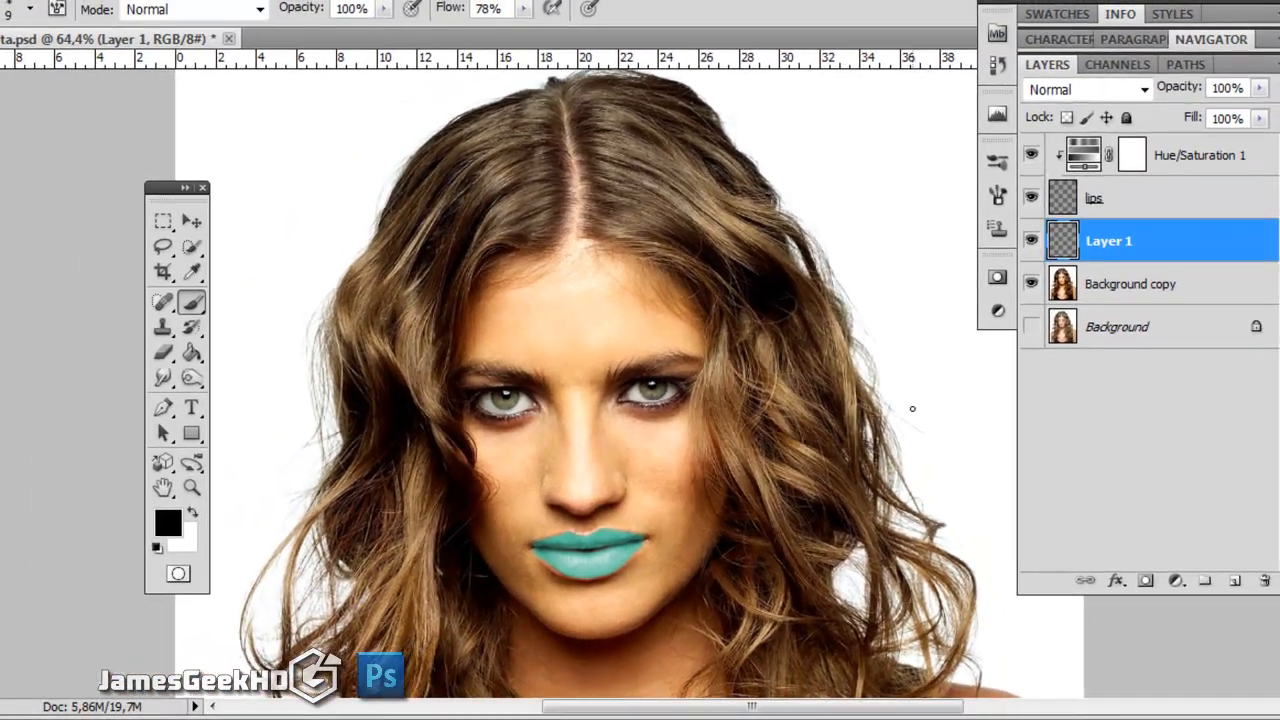
click(1015, 268)
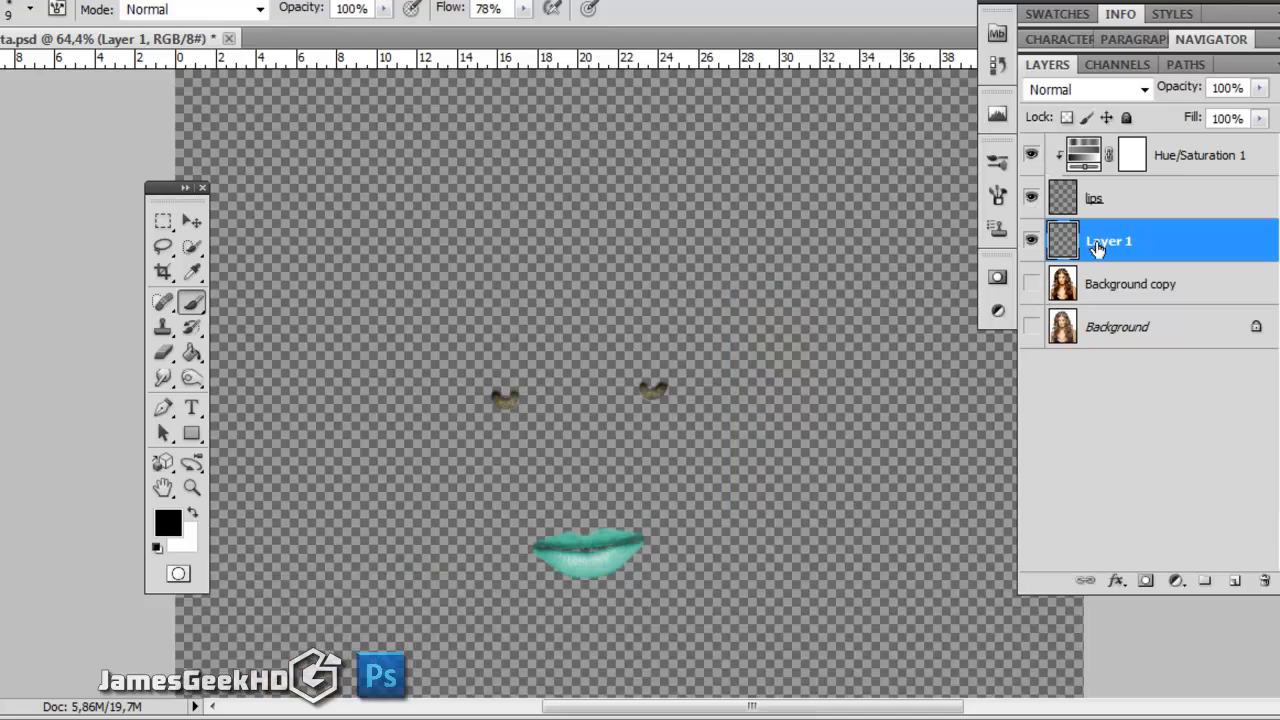
click(1033, 198)
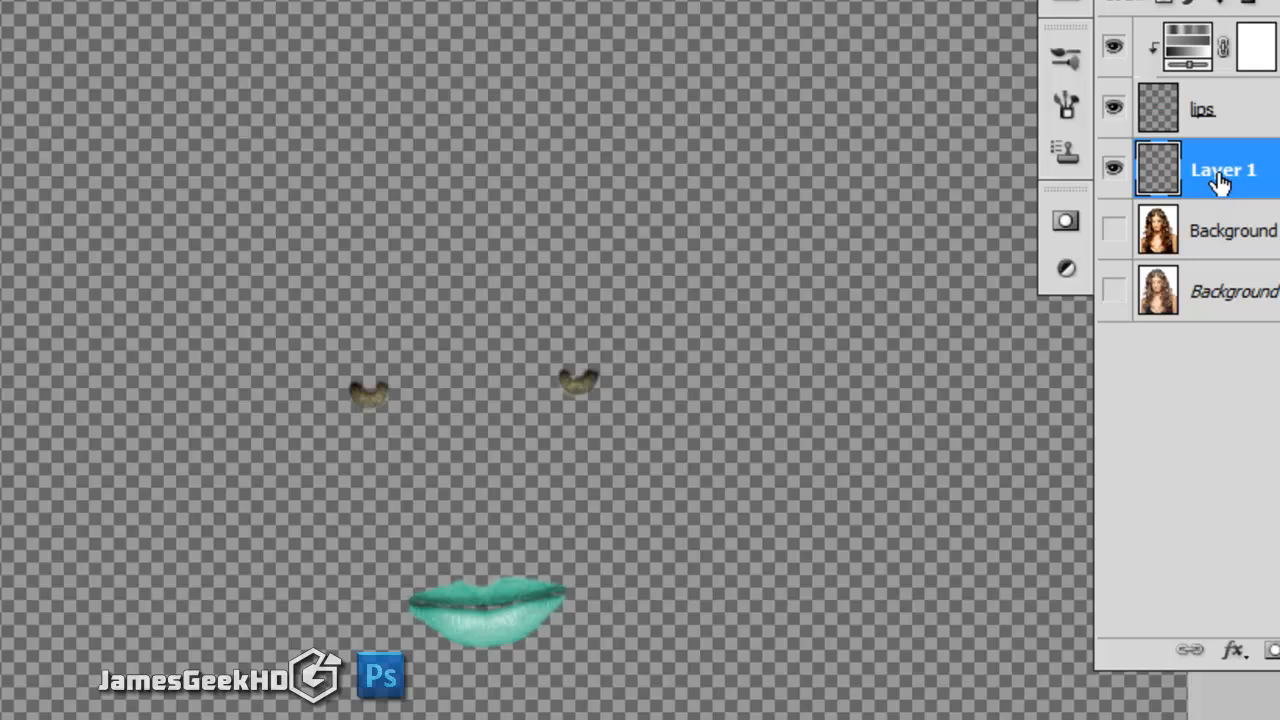
- Rename the new iris layer as eyes and make the Background copy layer visible again
double_click(1107, 243)
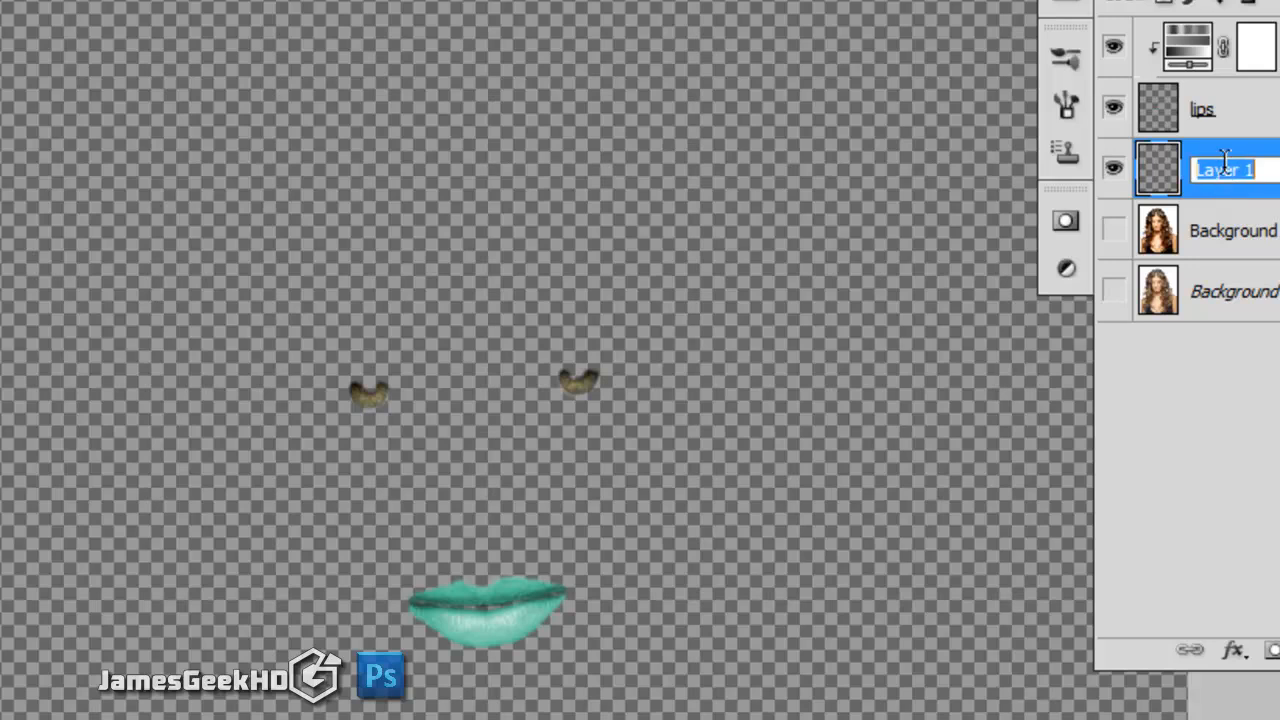
text(yese)
key(Return)
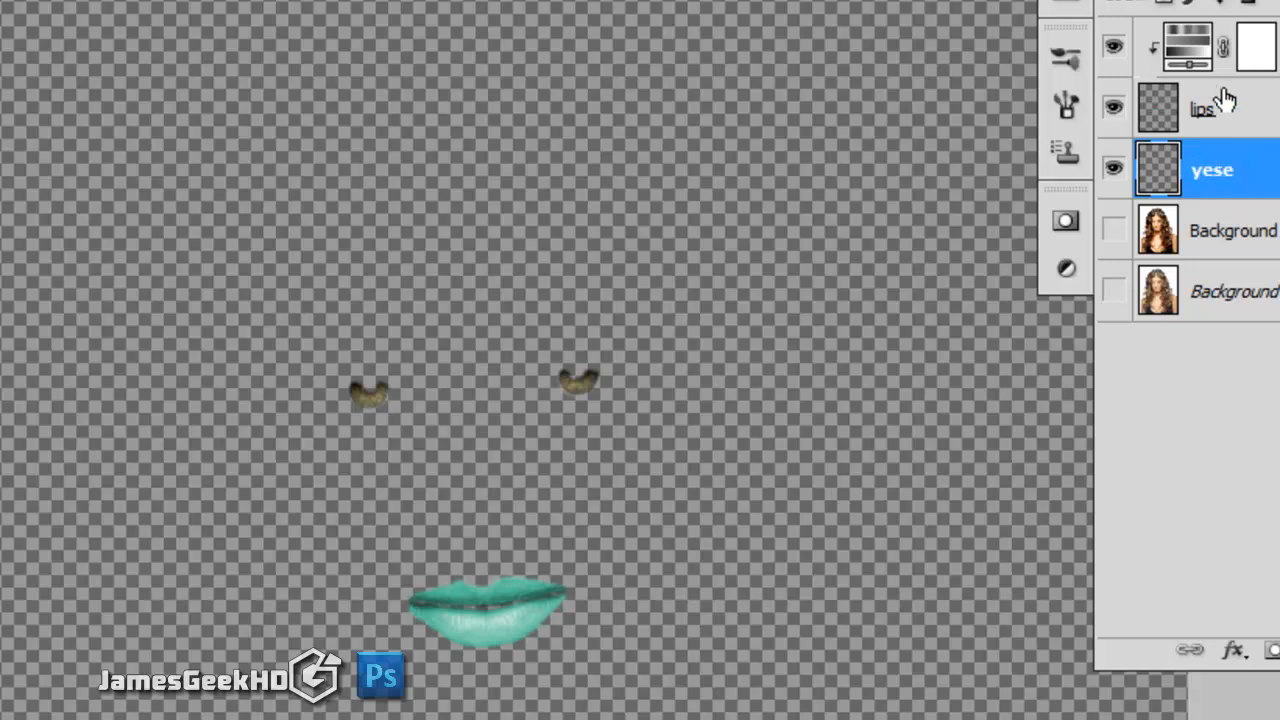
click(1268, 47)
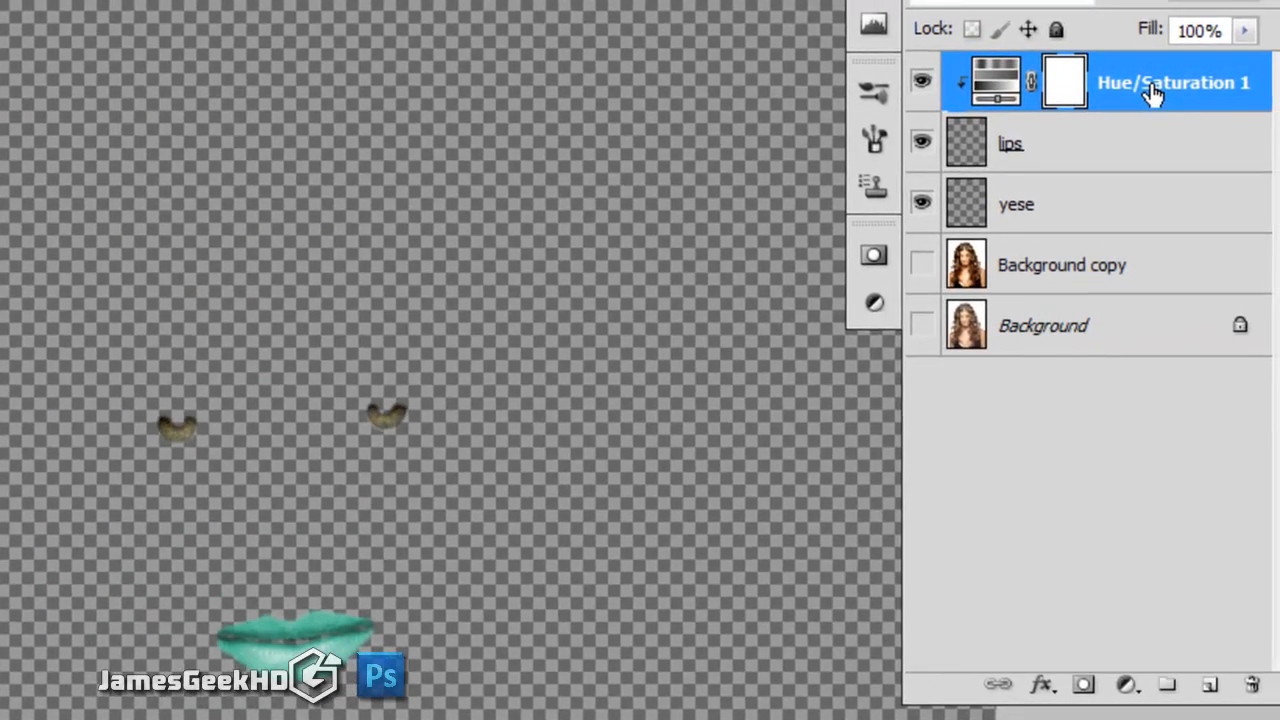
click(1046, 228)
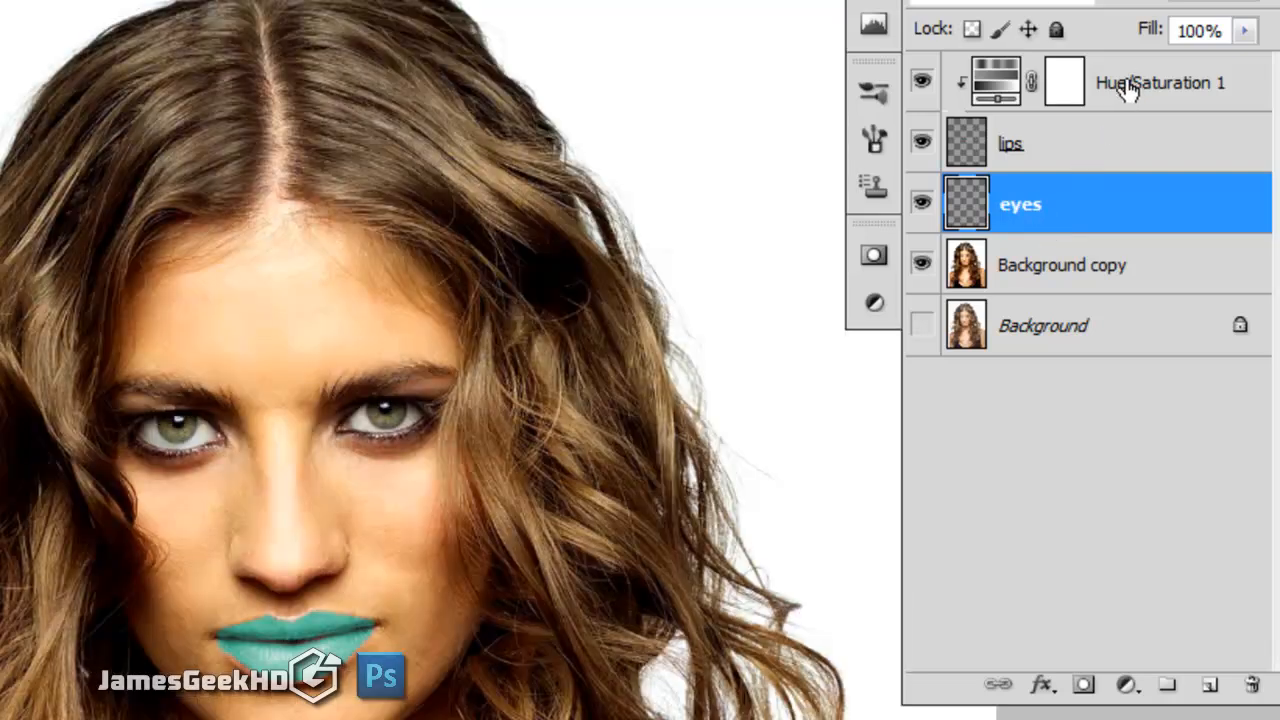
- Duplicate the lips' Hue/Saturation adjustment, move the copy directly above the eyes layer, and clip it to that layer
click(1128, 88)
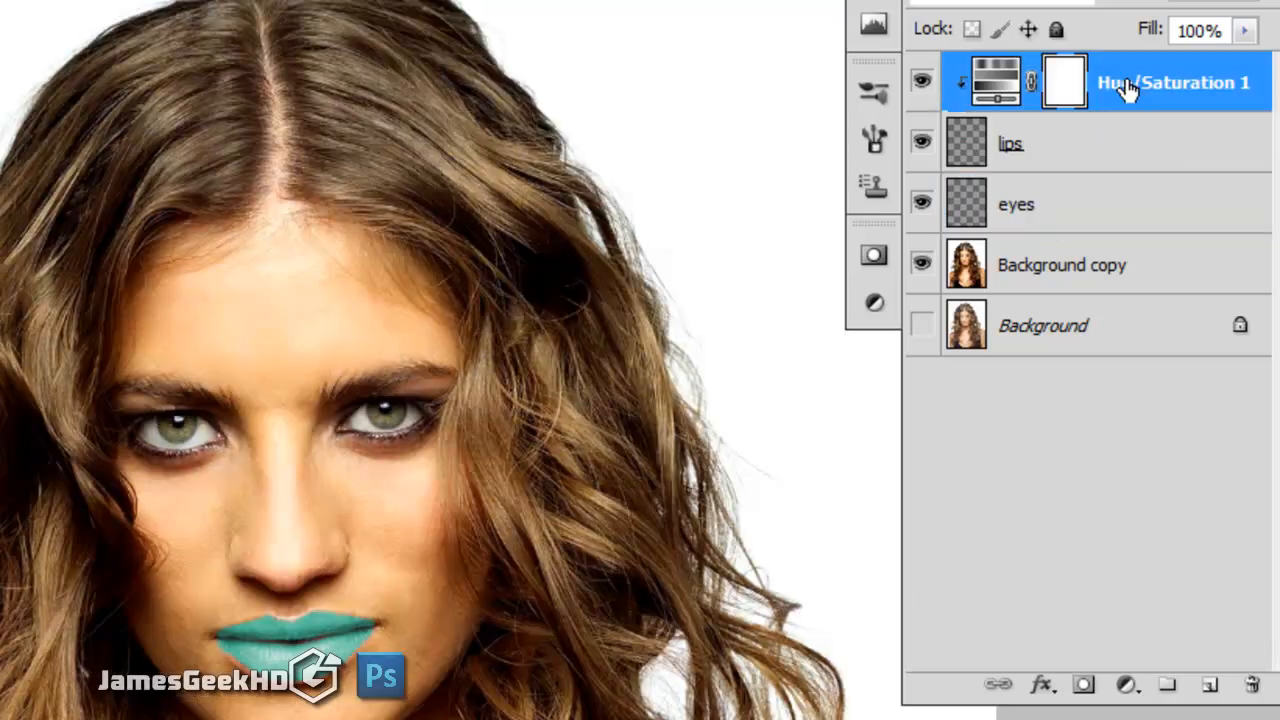
key(ctrl+j)
drag(1129, 86, 1135, 219)
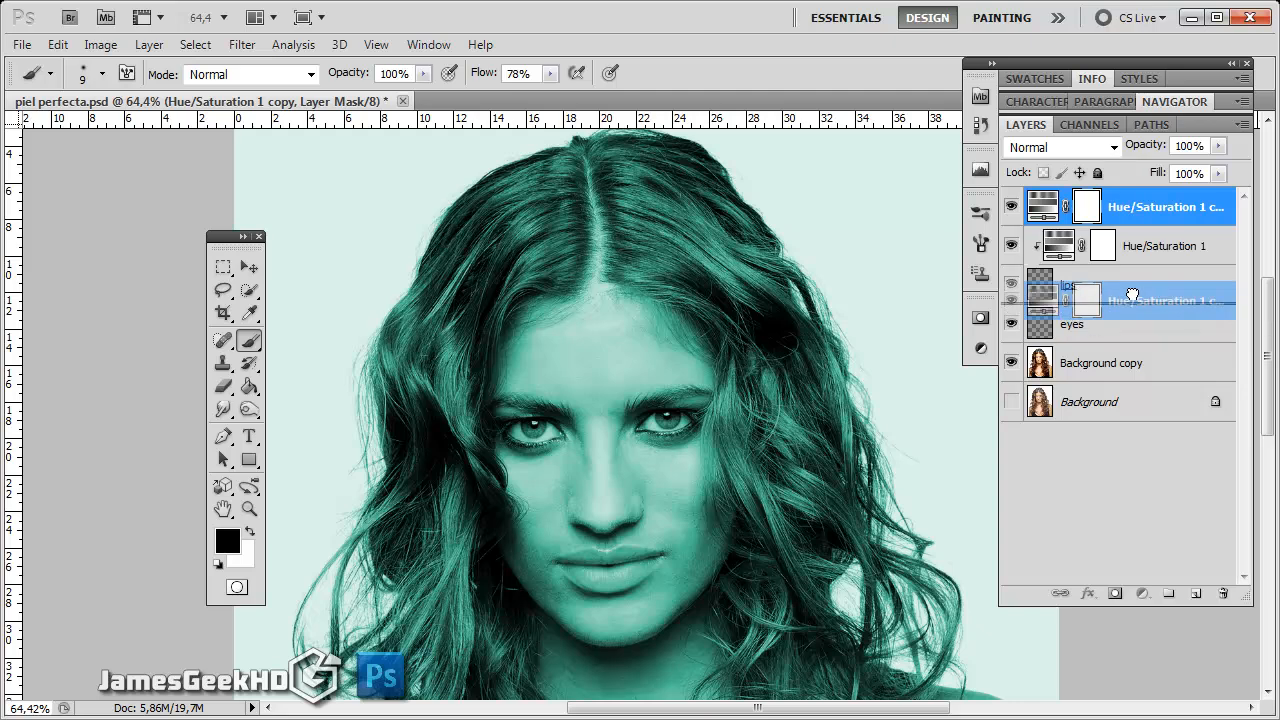
drag(1132, 296, 1136, 280)
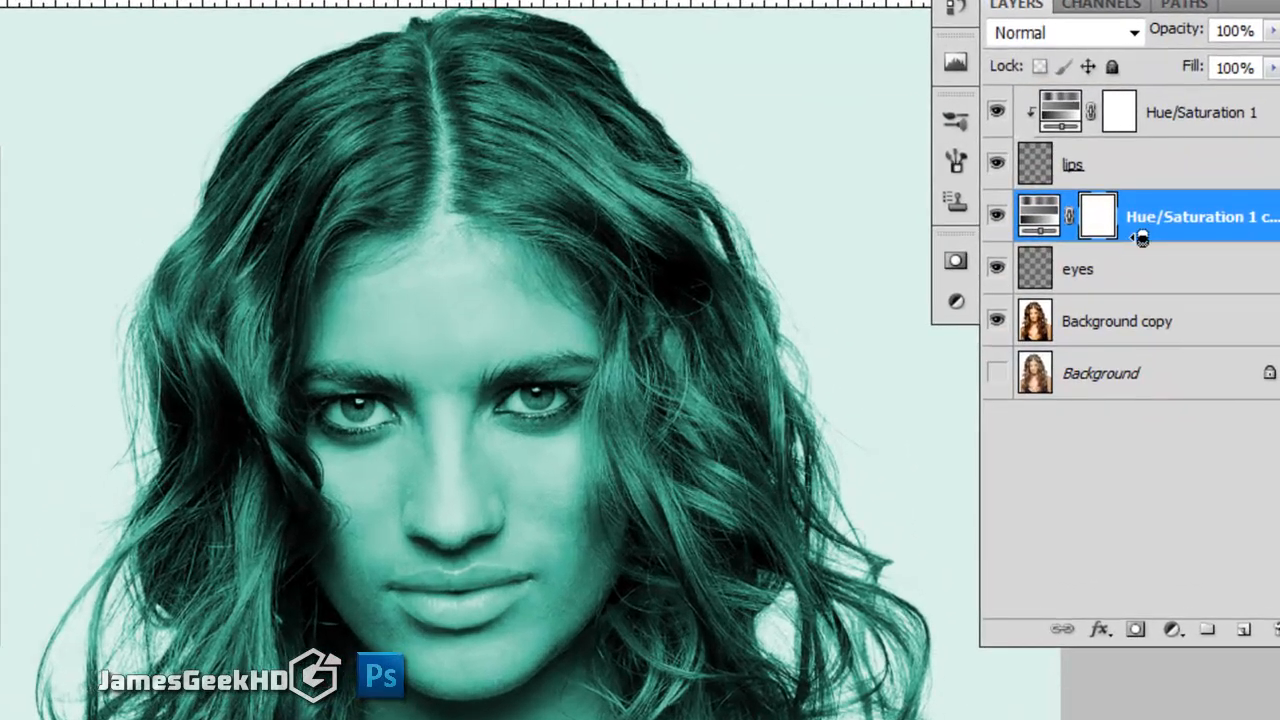
alt+click(1141, 242)
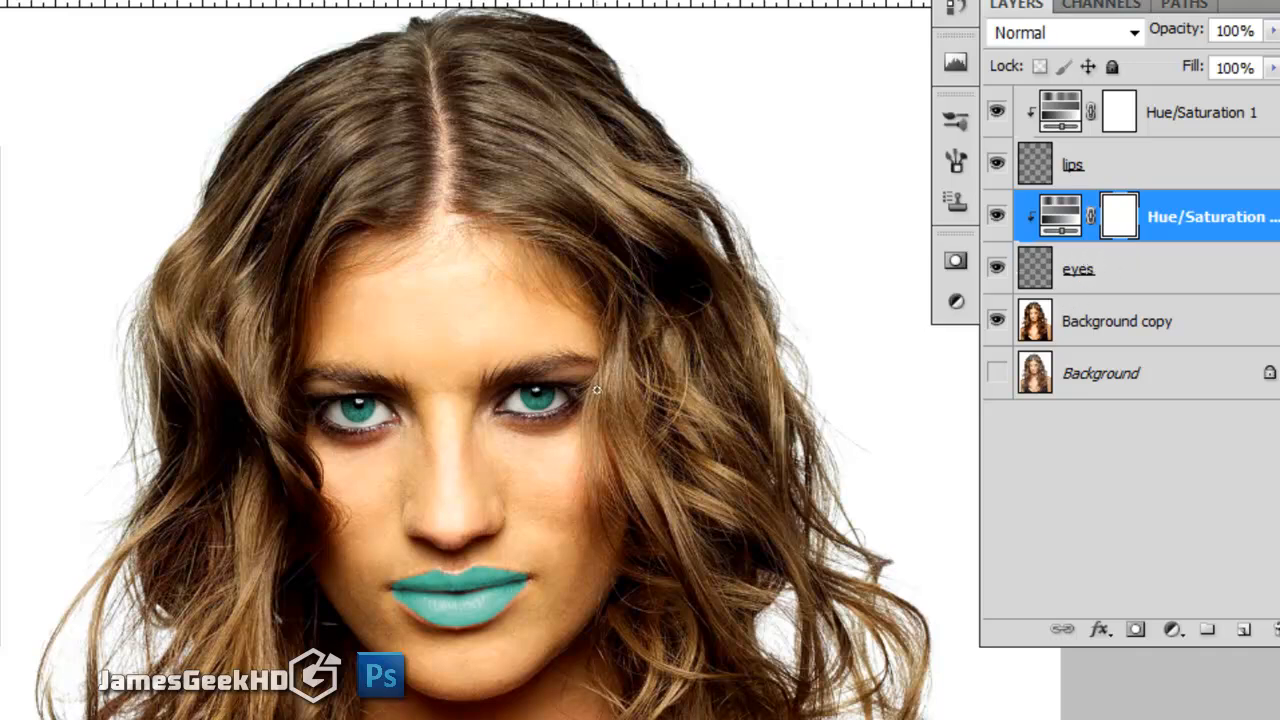
scroll(596, 390, down, 3)
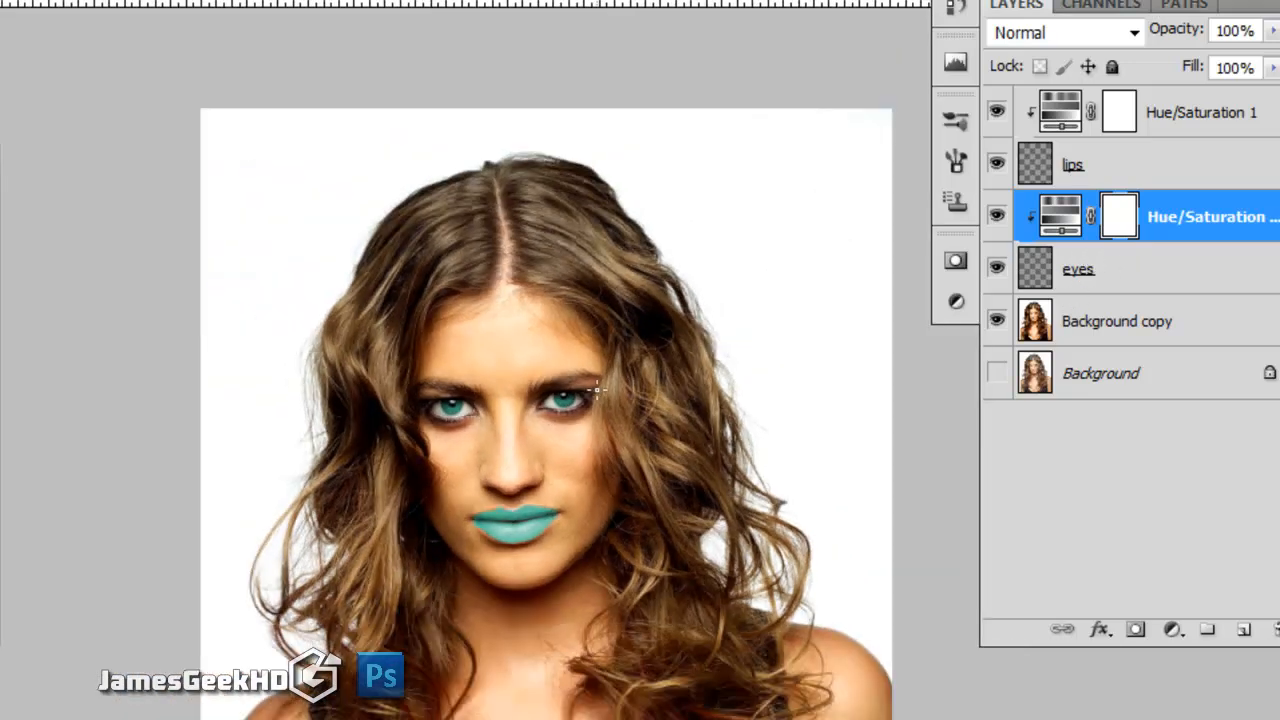
scroll(596, 390, down, 1)
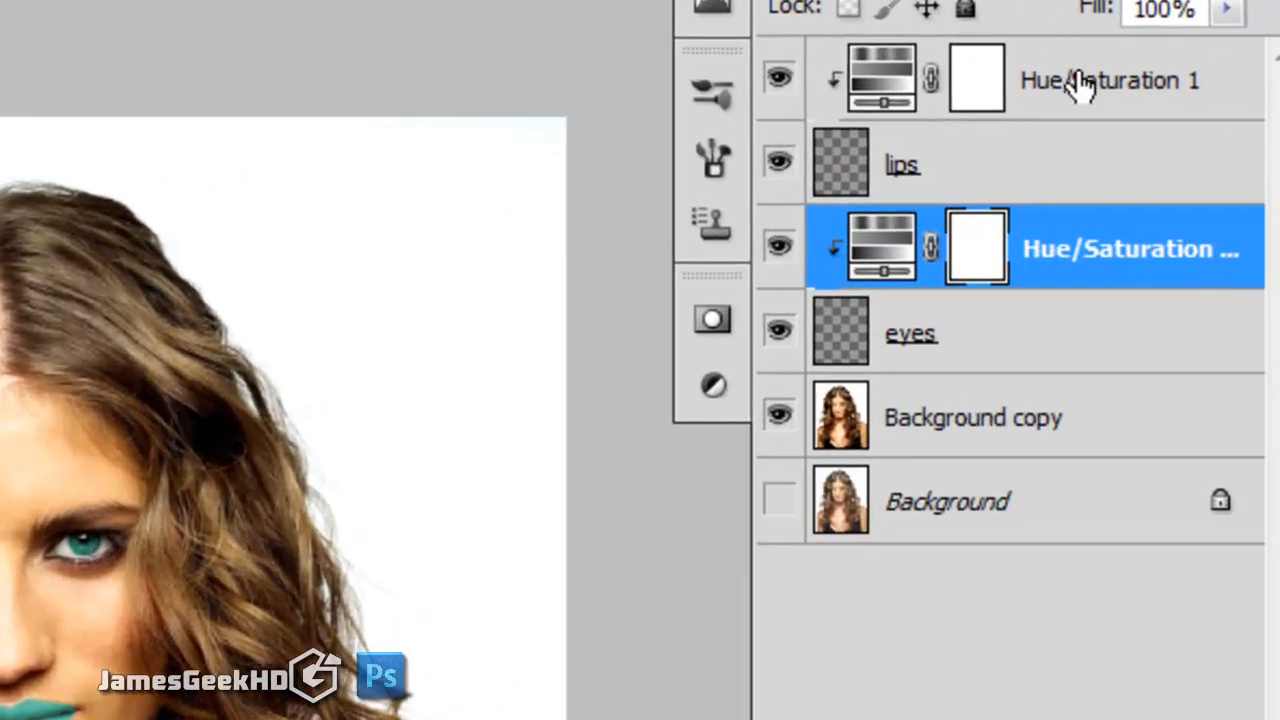
- Add a Curves adjustment layer directly above Background copy
click(1078, 86)
click(1016, 412)
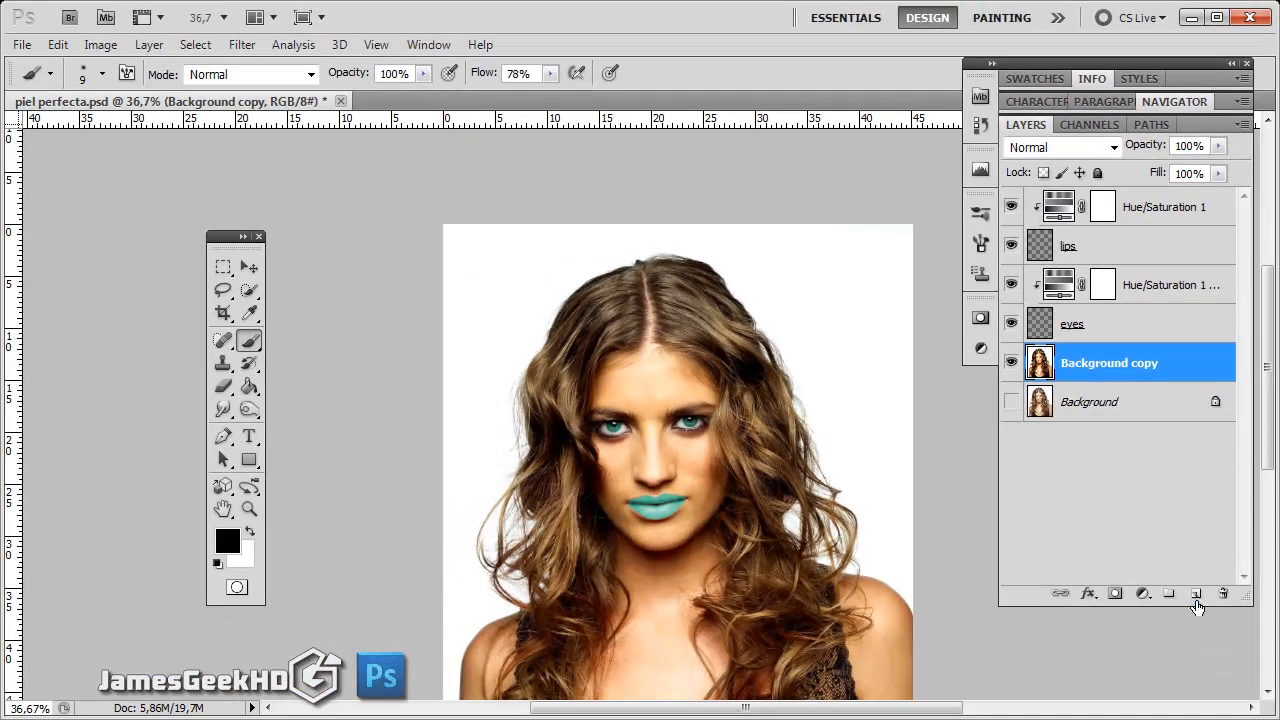
click(1143, 594)
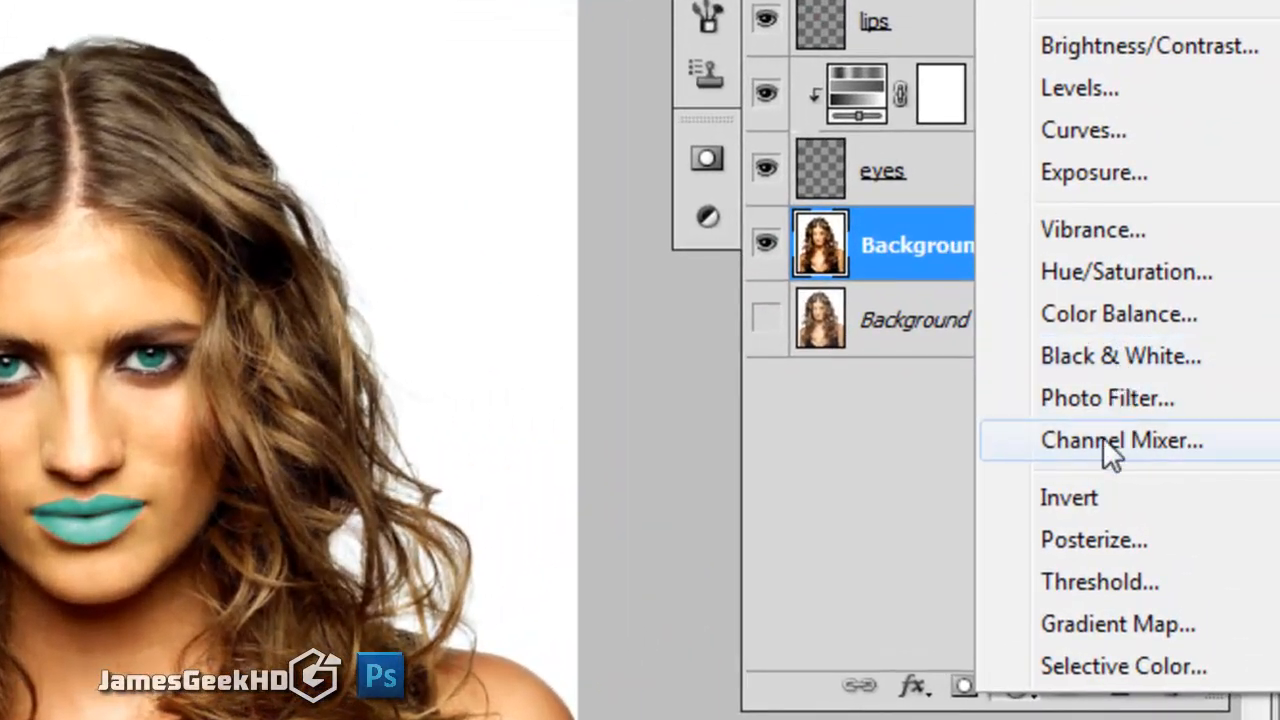
click(1087, 130)
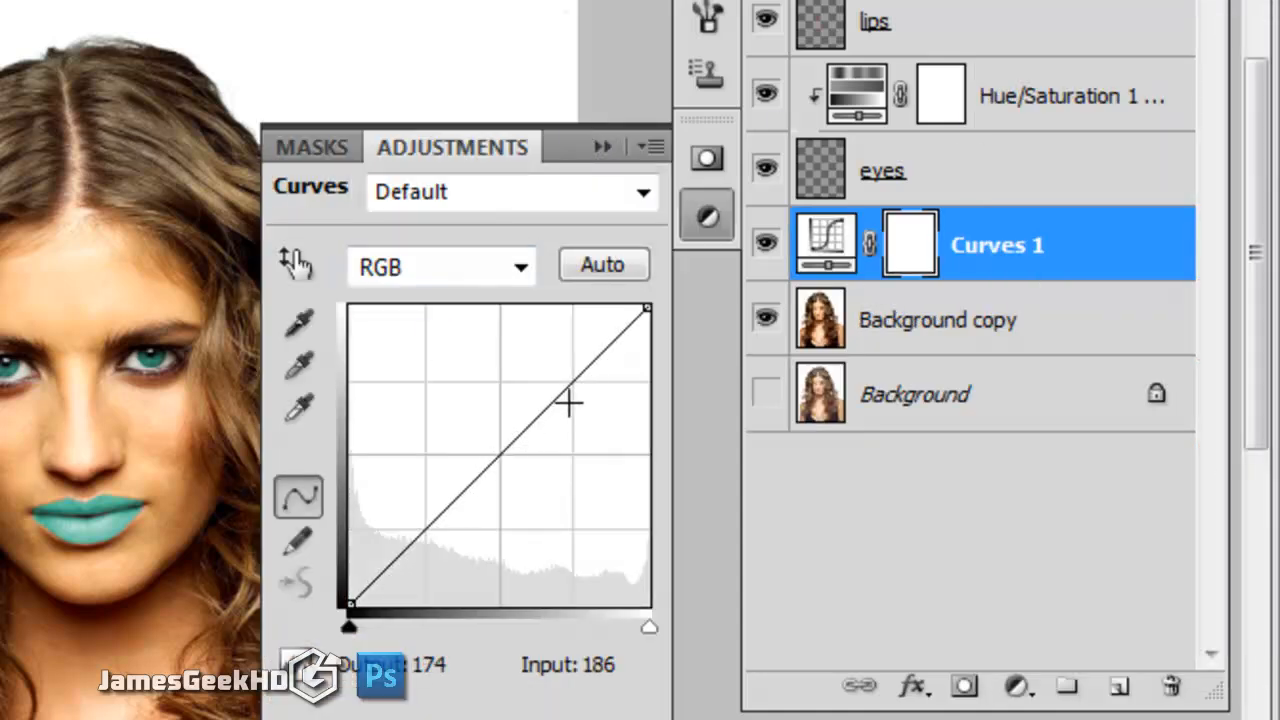
- Raise the RGB curve with two points, one at input 53 and output 76, and lower the Curves layer's opacity to 69%
drag(571, 380, 559, 371)
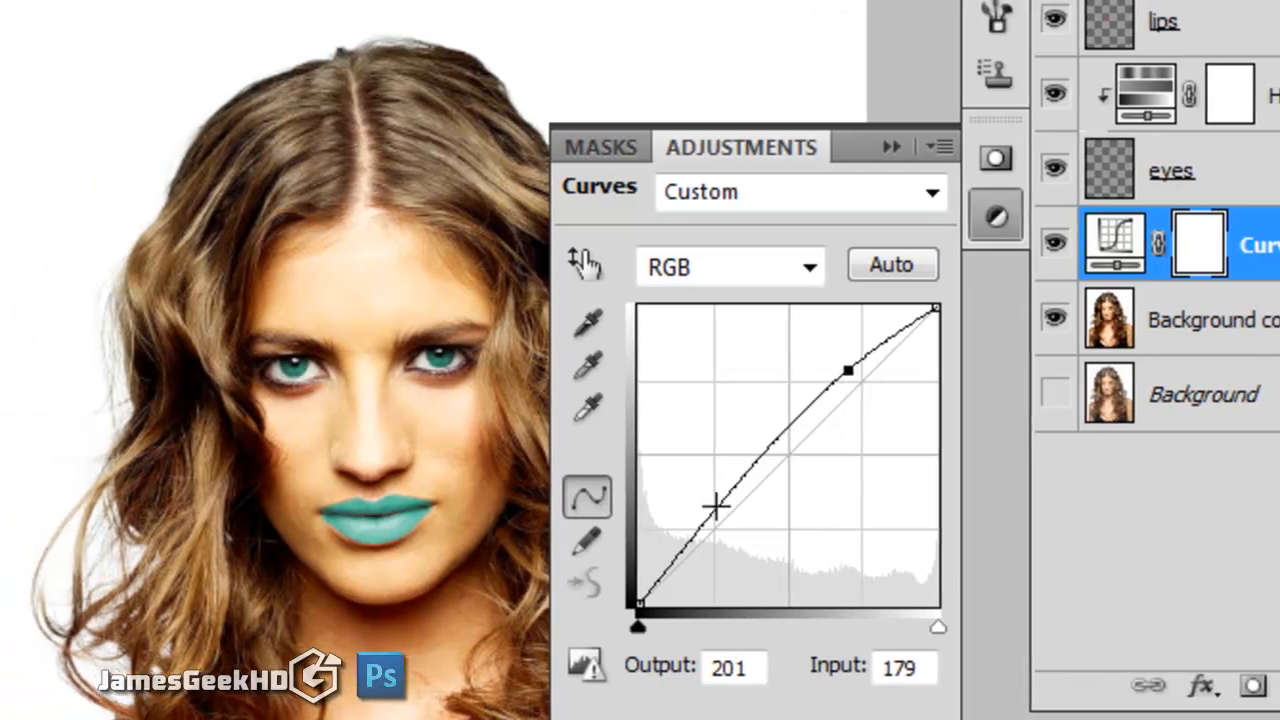
drag(431, 506, 444, 516)
drag(727, 515, 746, 500)
scroll(340, 458, up, 2)
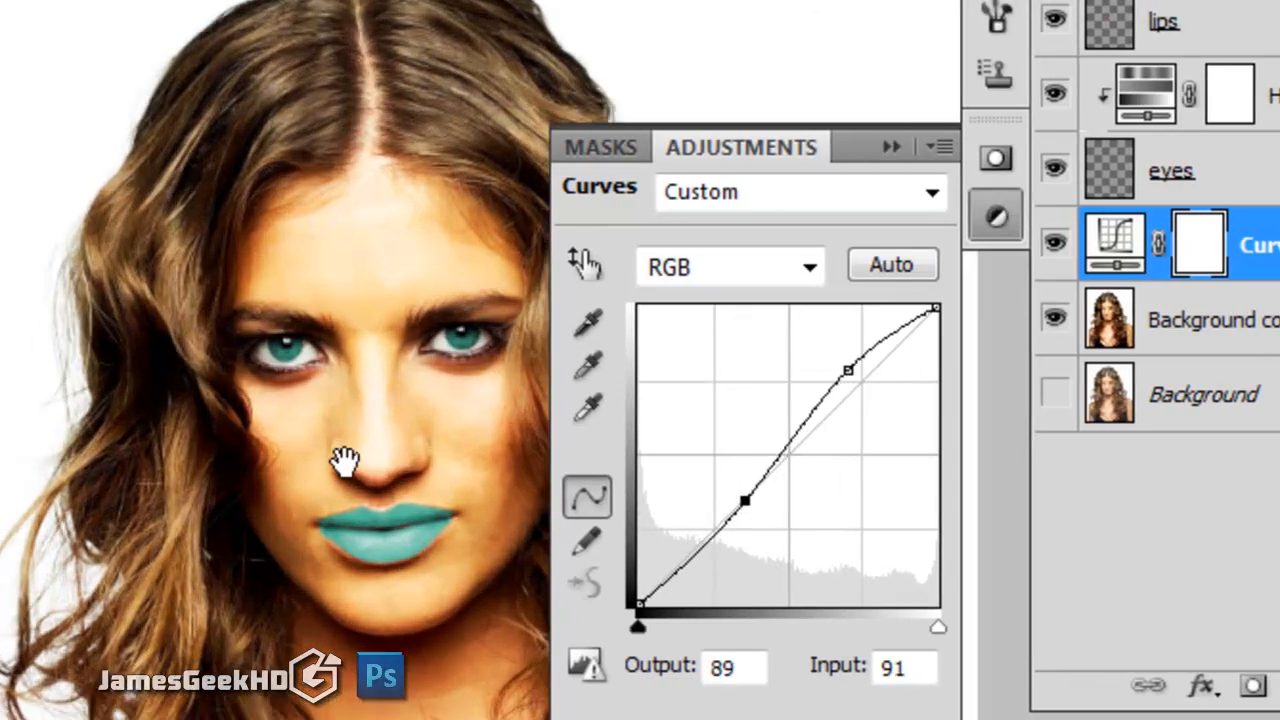
scroll(343, 461, down, 1)
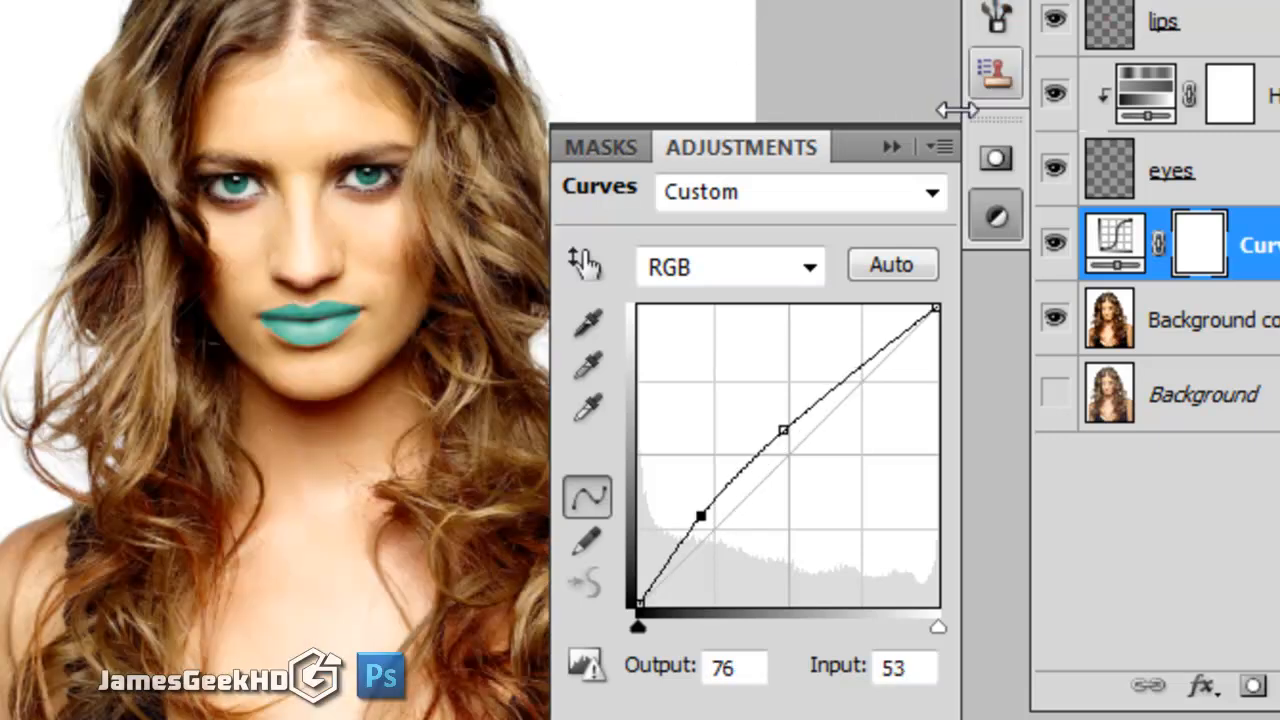
click(889, 148)
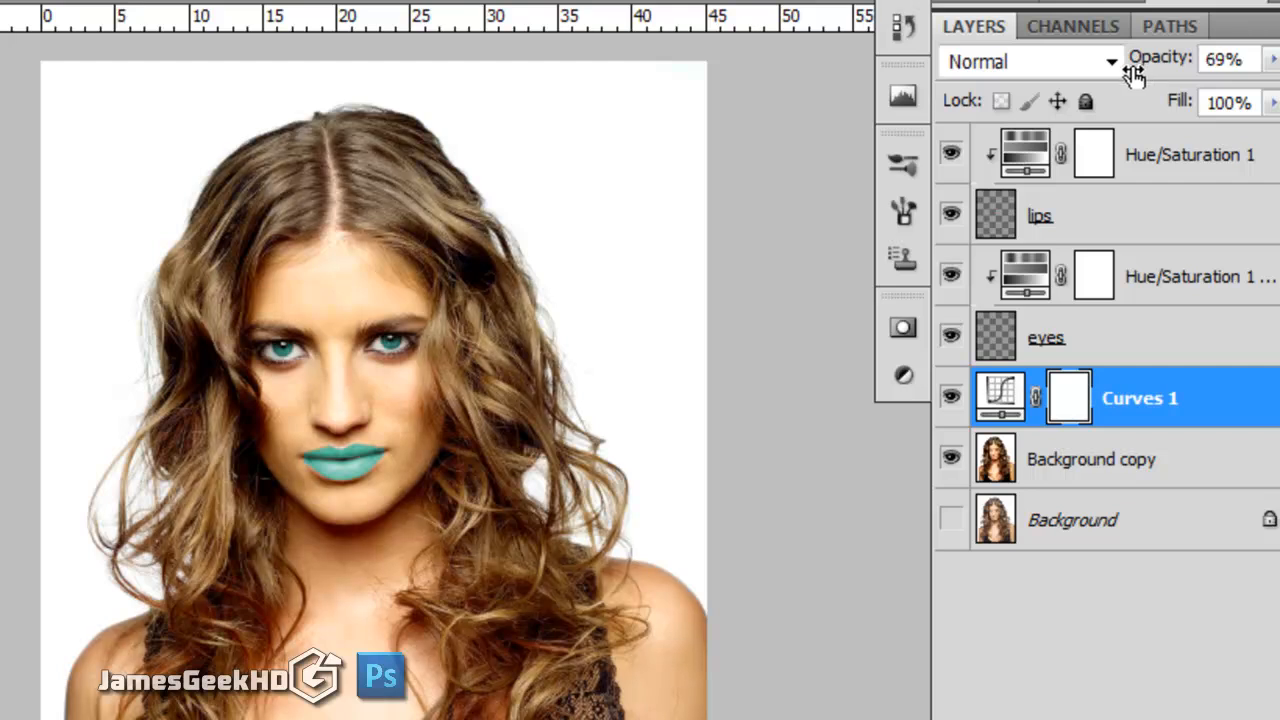
- Try the Overlay, Hard Mix and Multiply blend modes on the lips' Hue/Saturation layer, and set it back to Normal
click(1200, 276)
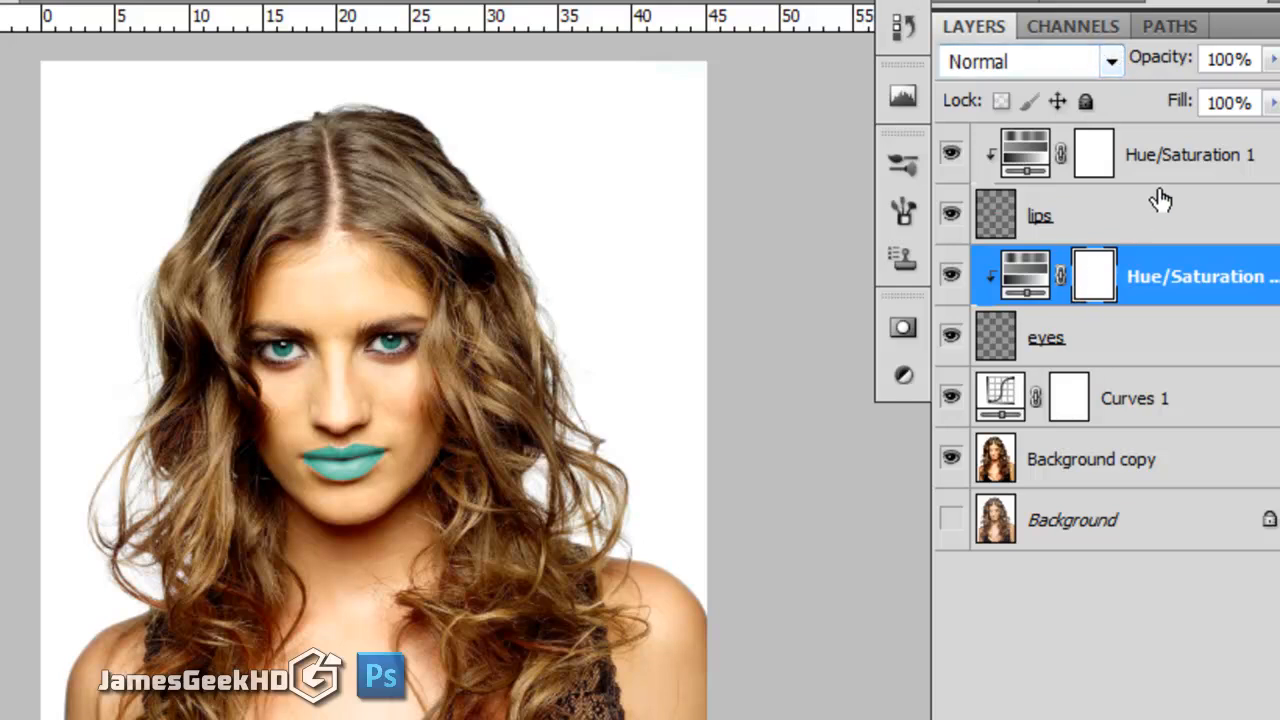
click(1168, 152)
click(1110, 62)
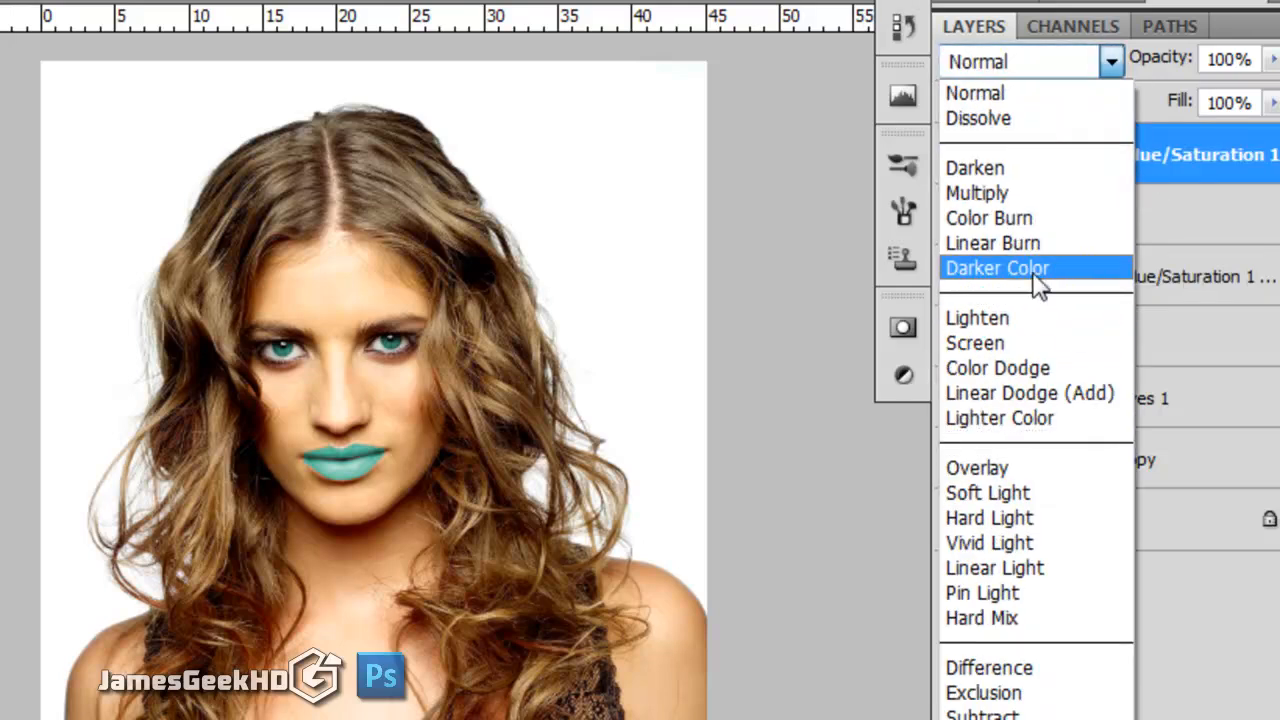
click(976, 466)
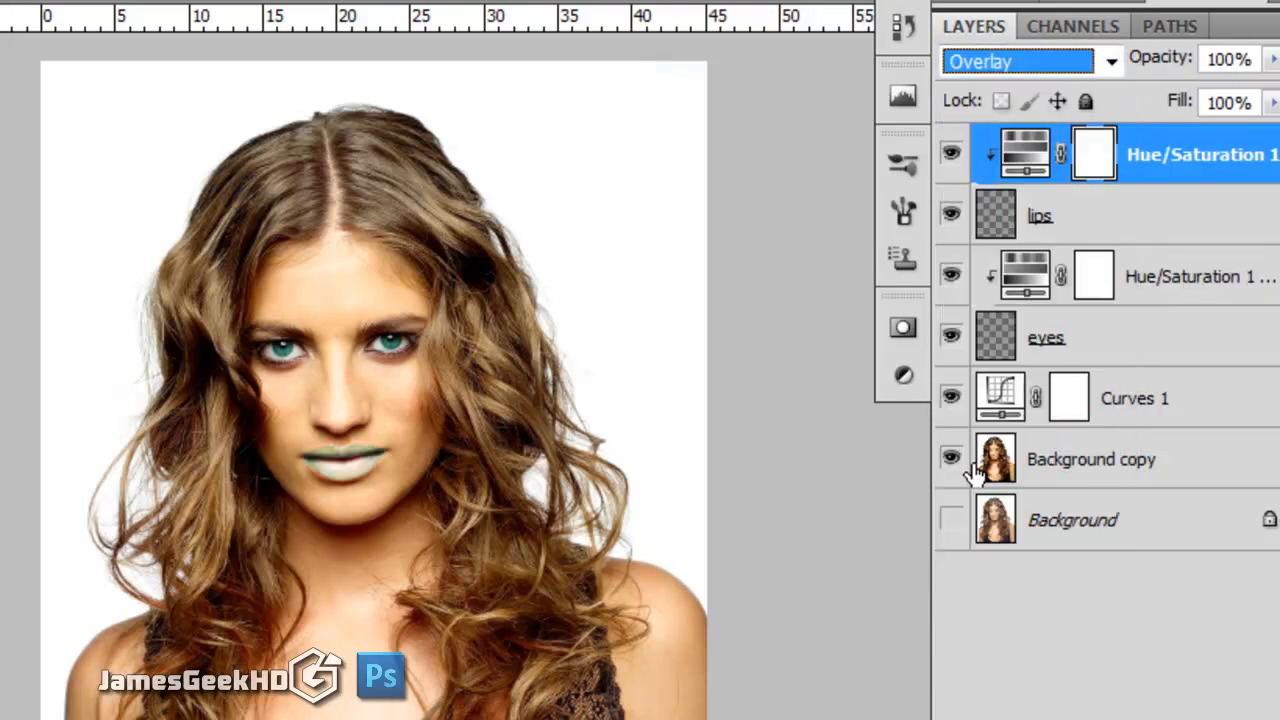
click(1106, 62)
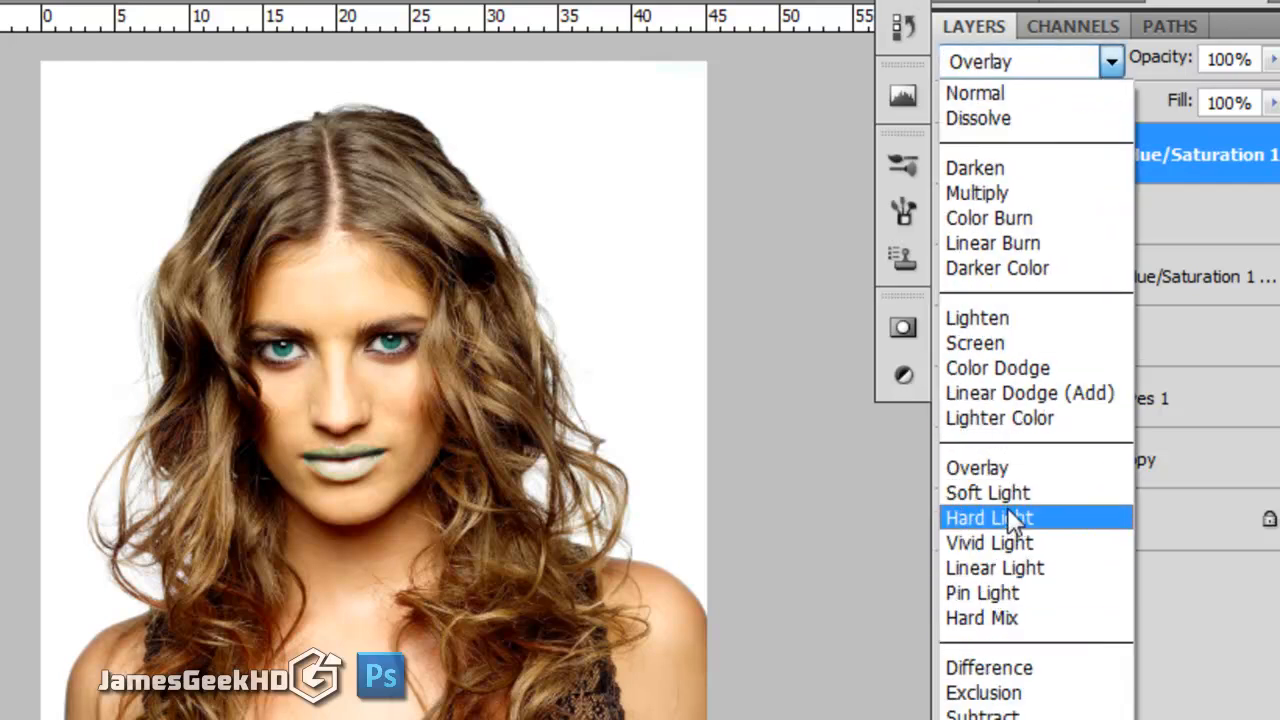
click(983, 614)
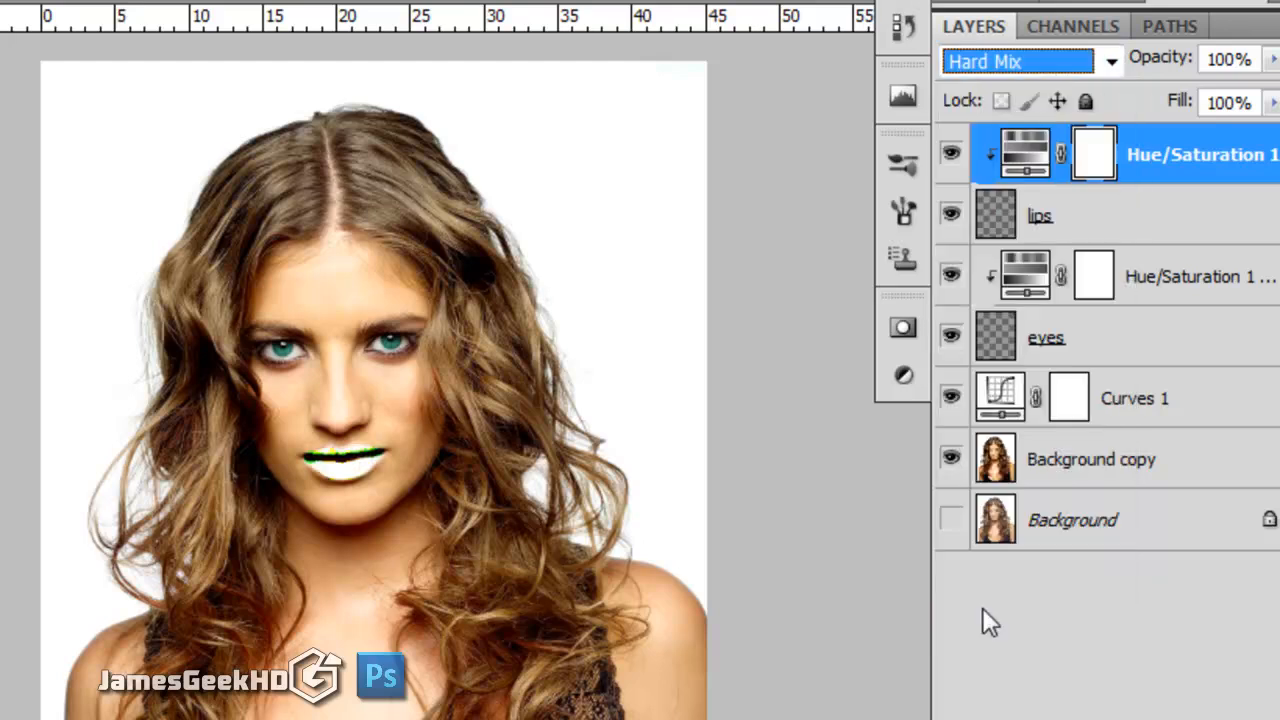
click(1110, 62)
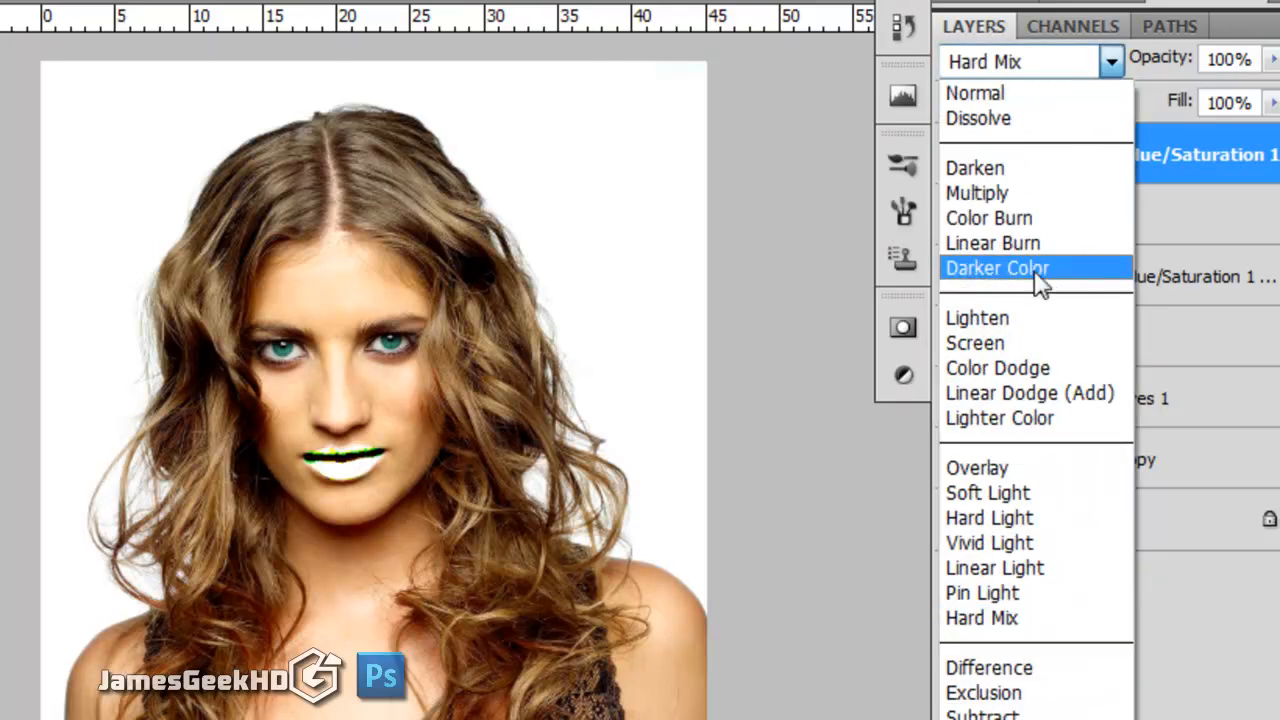
click(1022, 192)
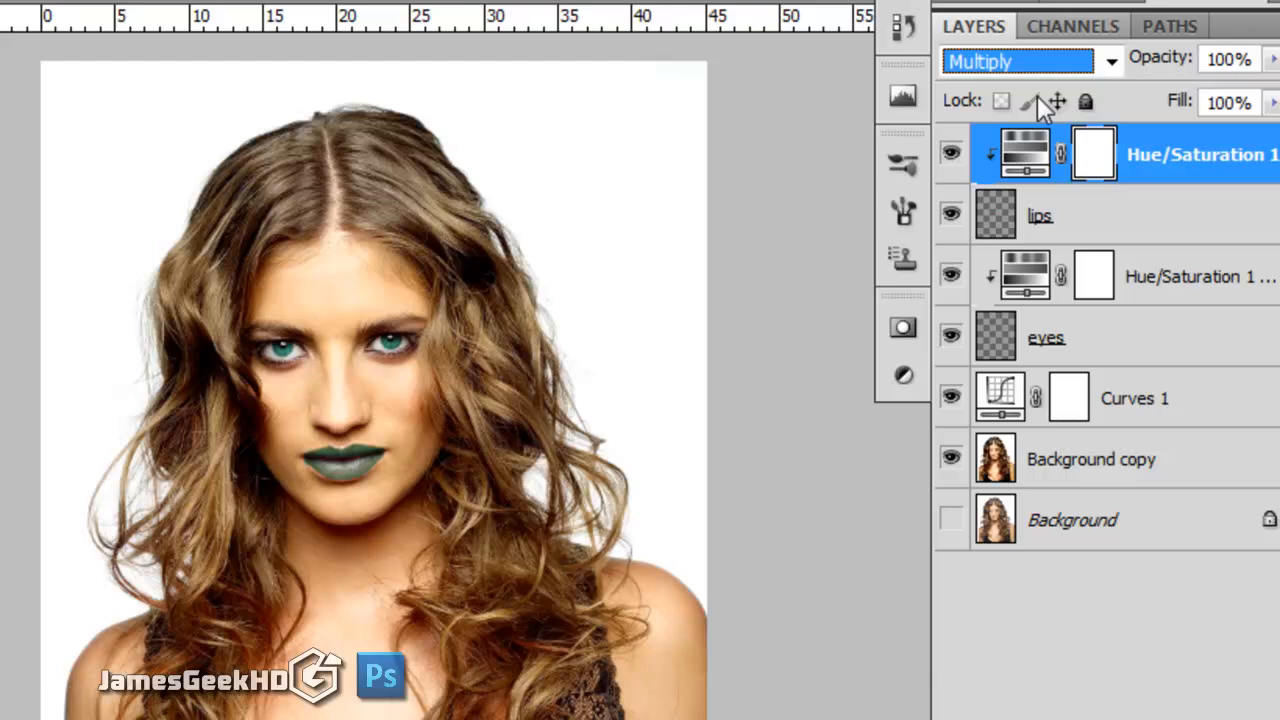
click(1100, 63)
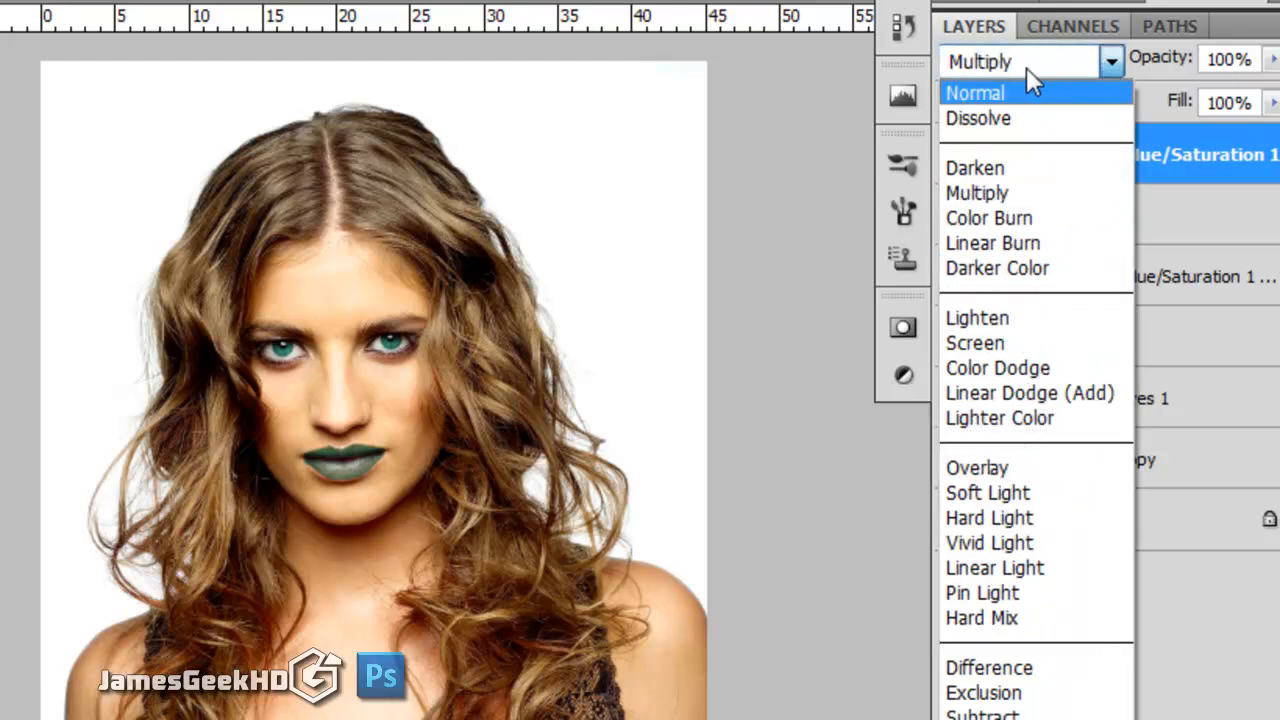
click(1007, 93)
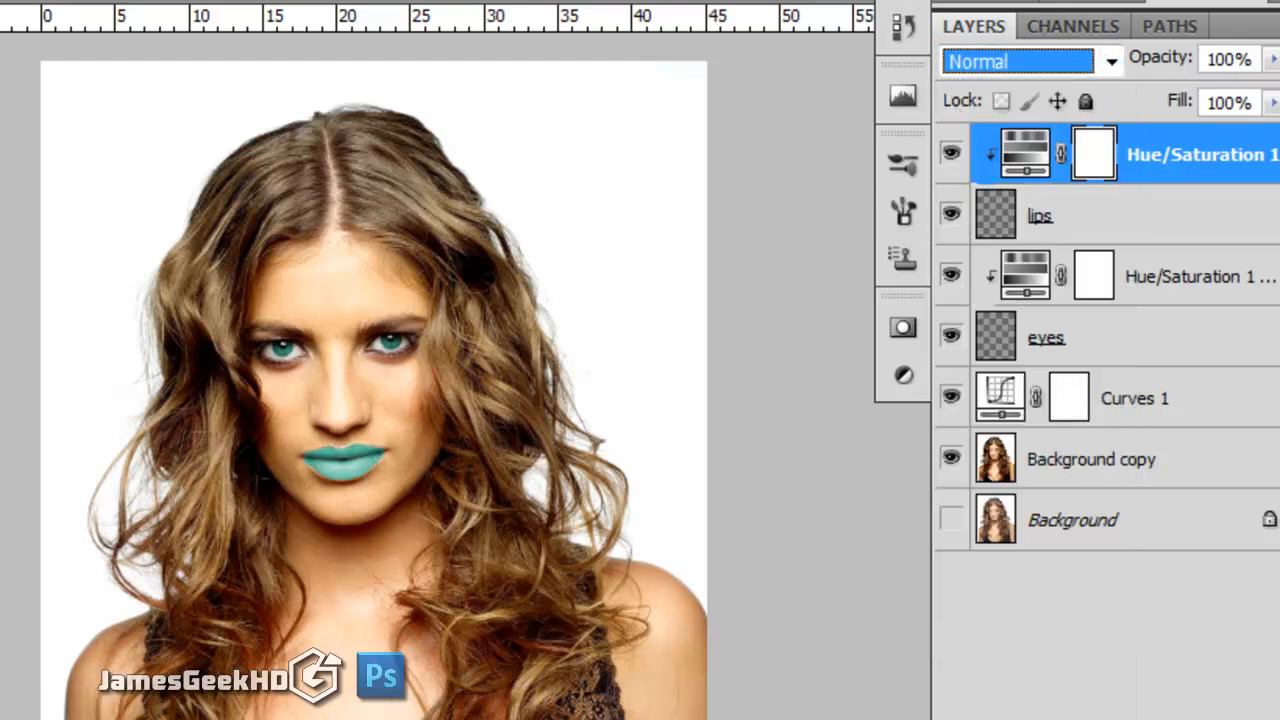
- Duplicate the Background copy layer and apply a Gaussian Blur with a 3.1 pixel radius to the duplicate
click(1090, 462)
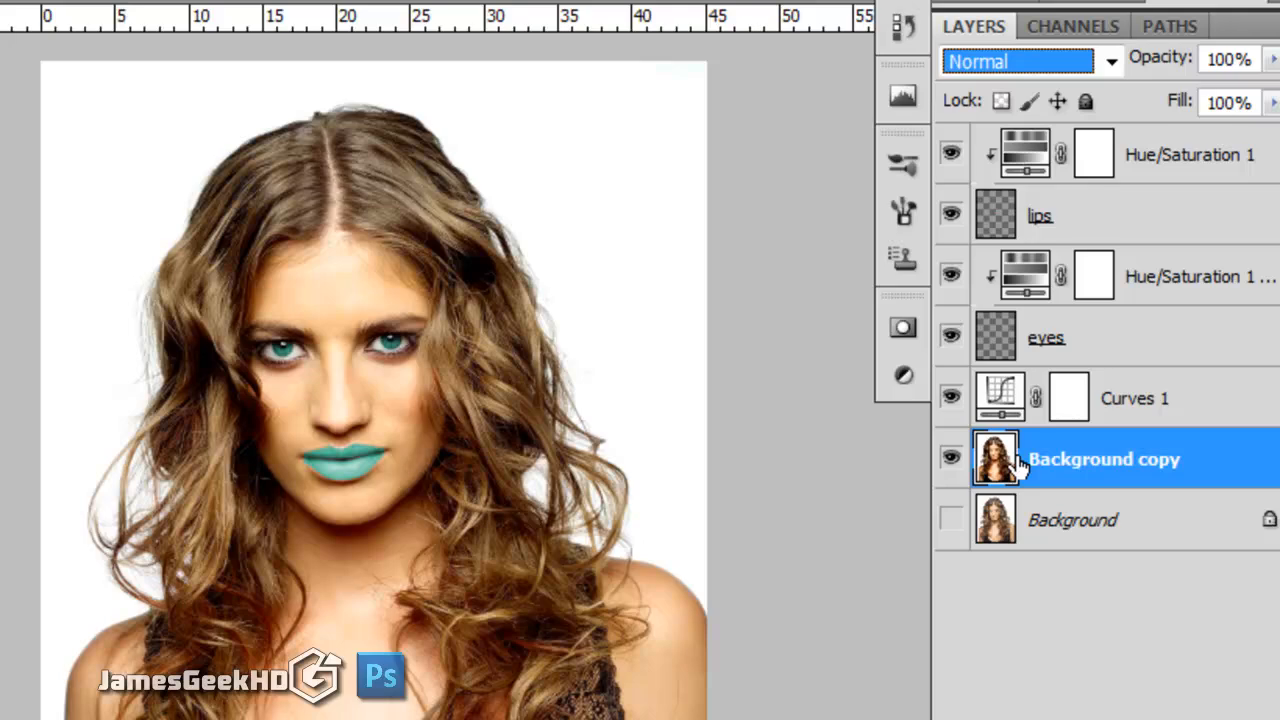
key(ctrl+j)
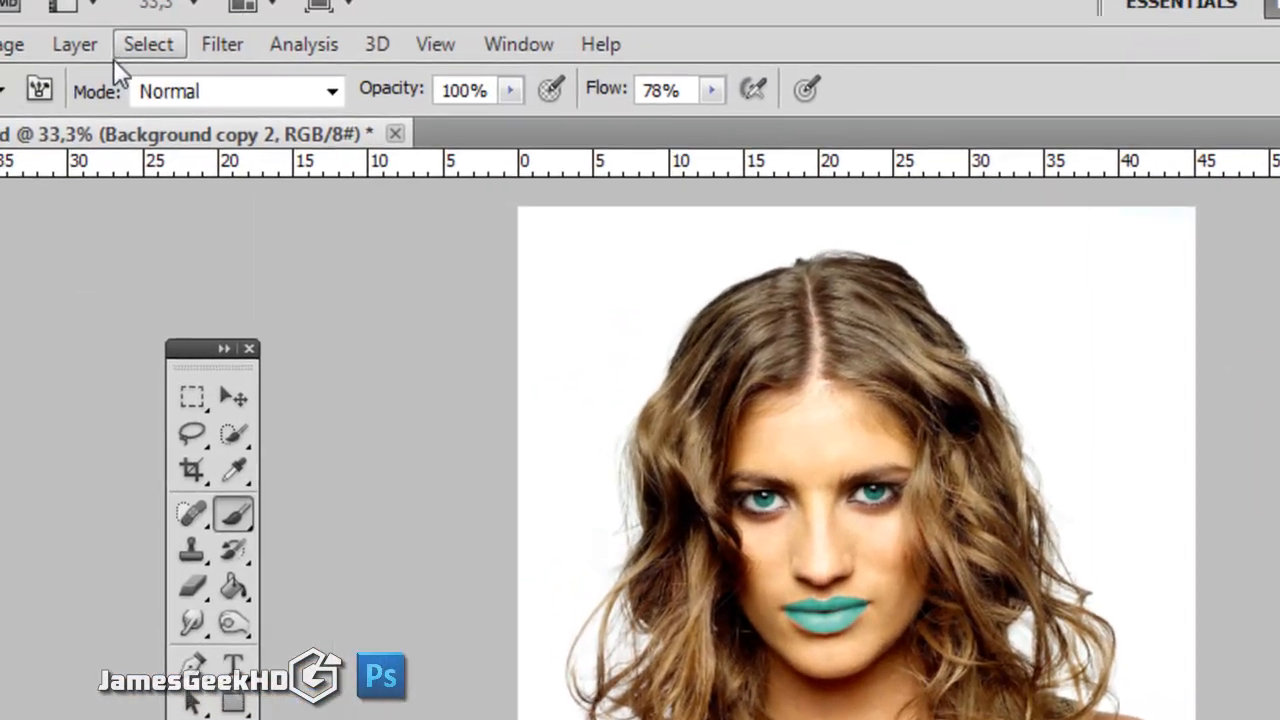
click(222, 44)
mouse_move(313, 337)
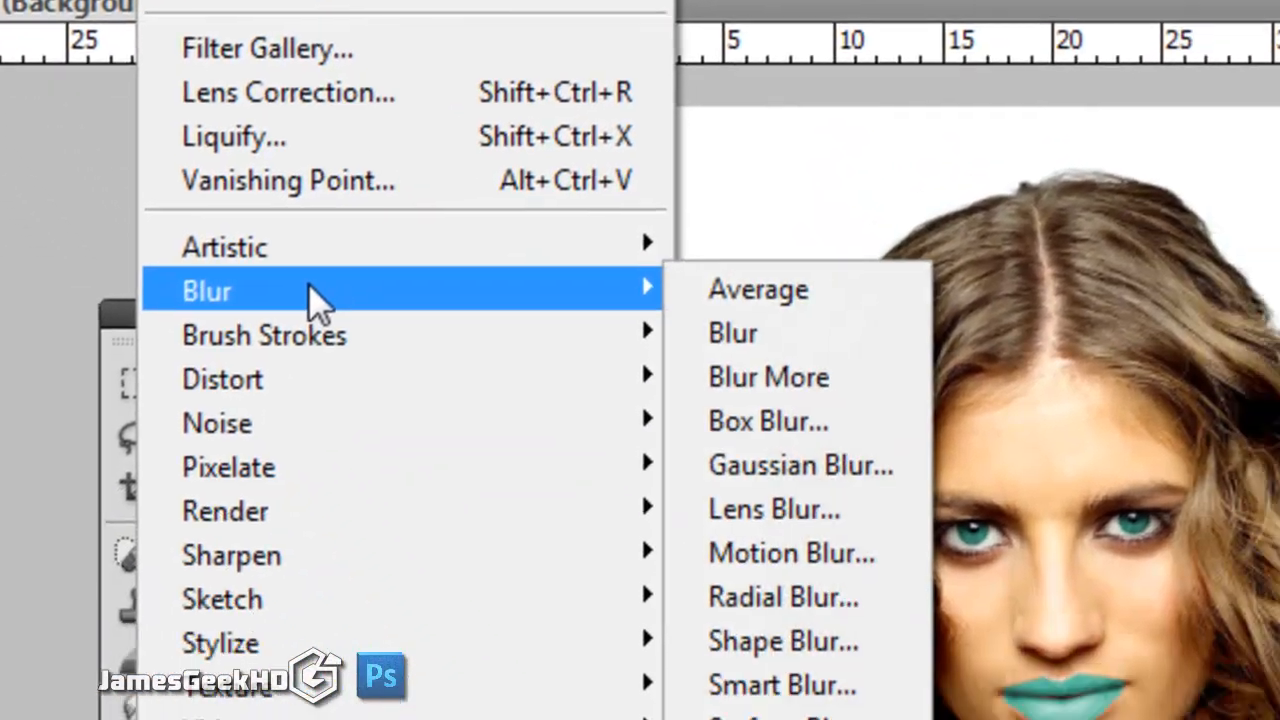
click(804, 467)
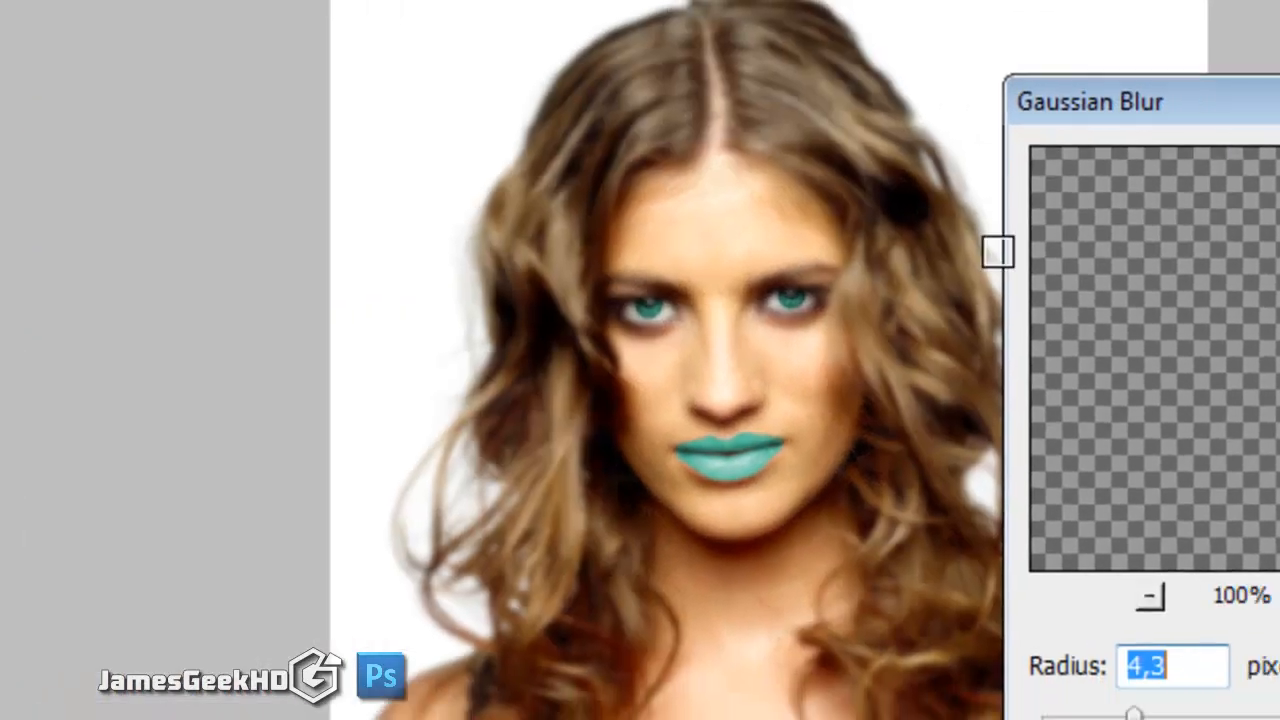
click(1150, 596)
click(1150, 596)
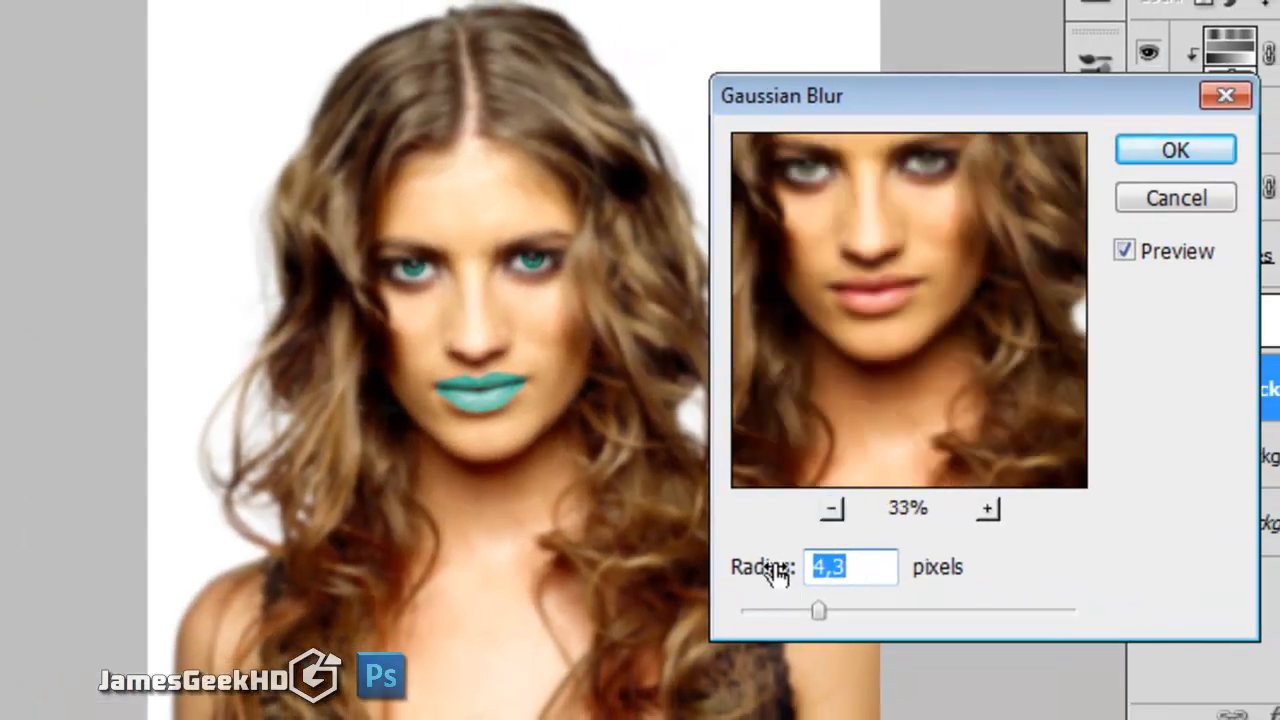
drag(780, 575, 757, 572)
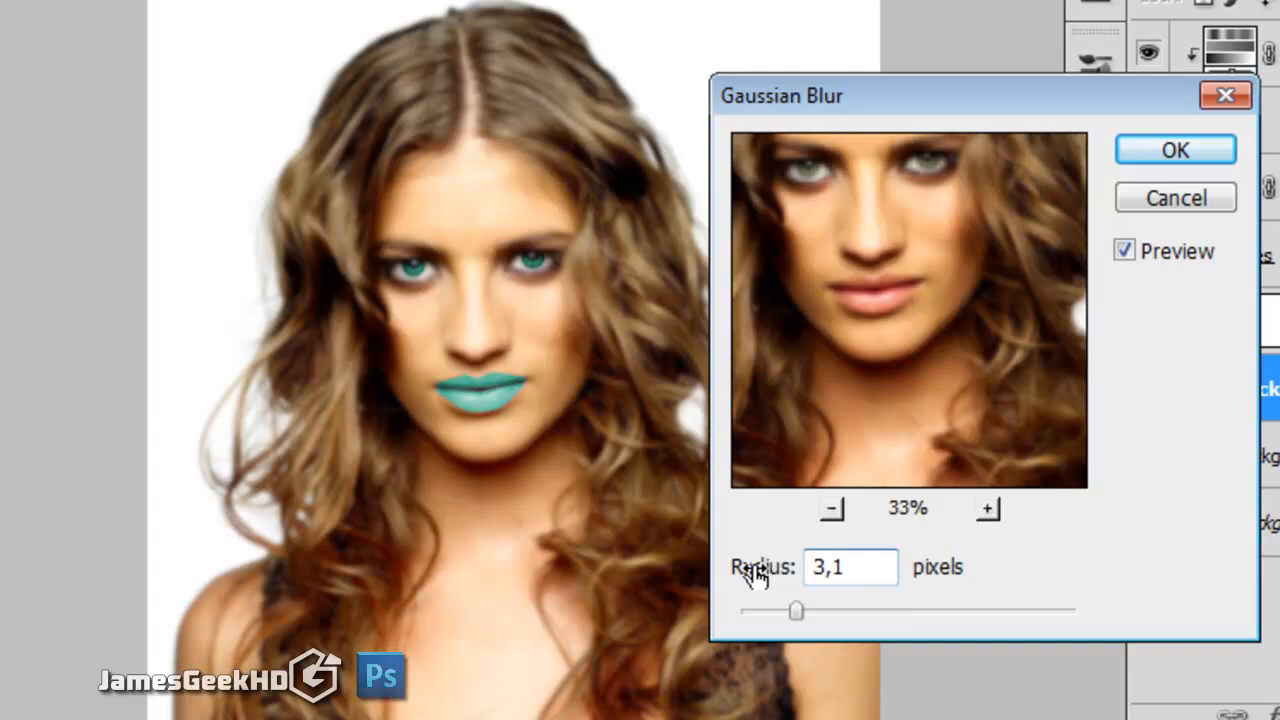
click(1157, 158)
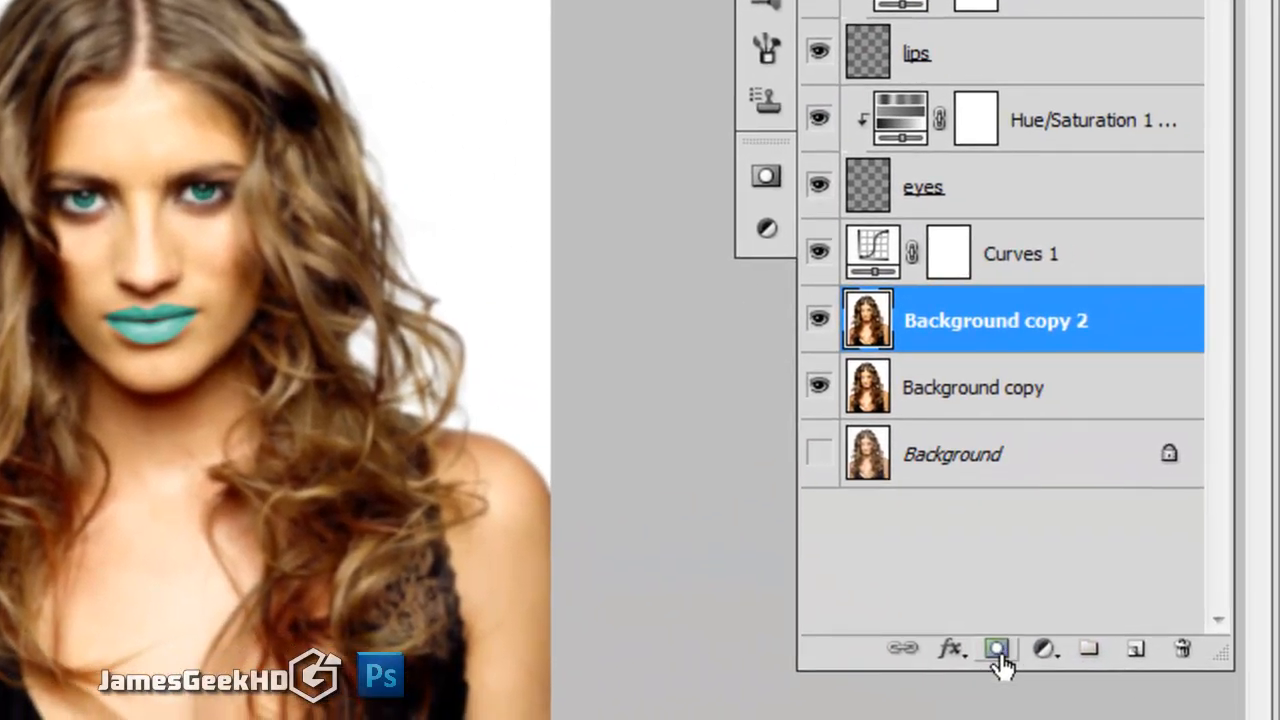
- Add a white layer mask to Background copy 2 and set the black brush to 100 px with 59% opacity
click(996, 651)
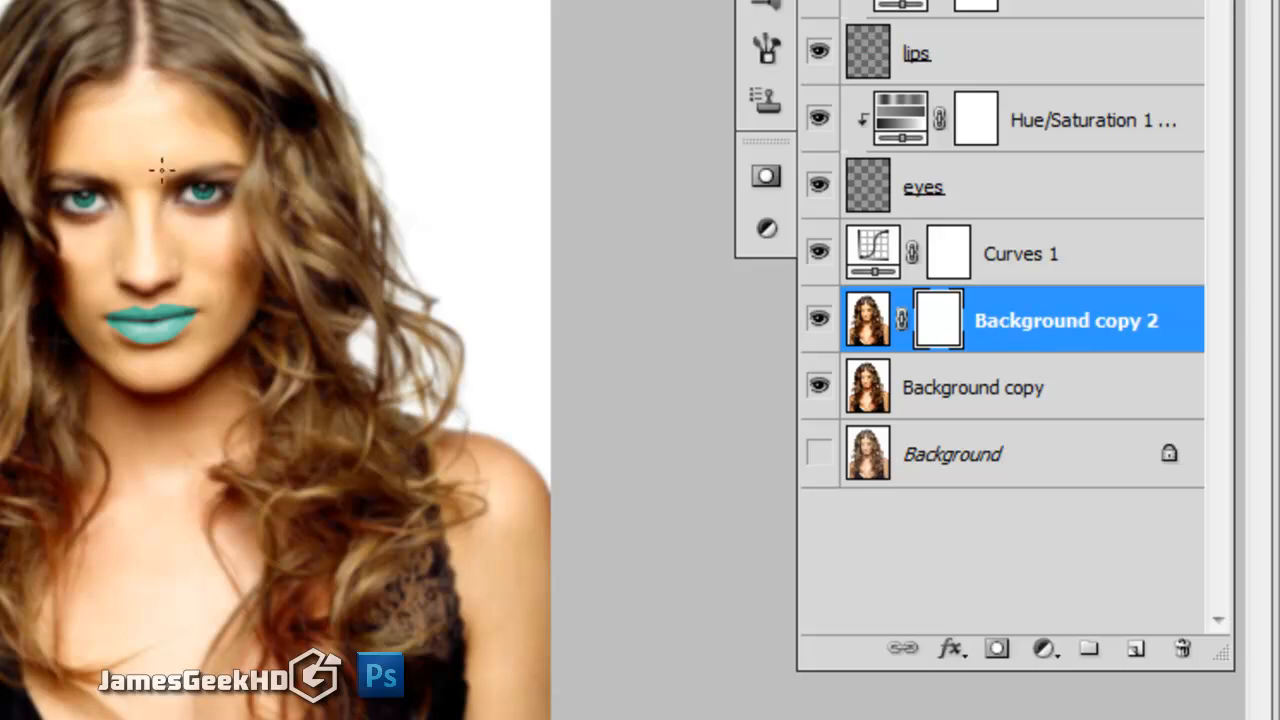
scroll(214, 254, up, 3)
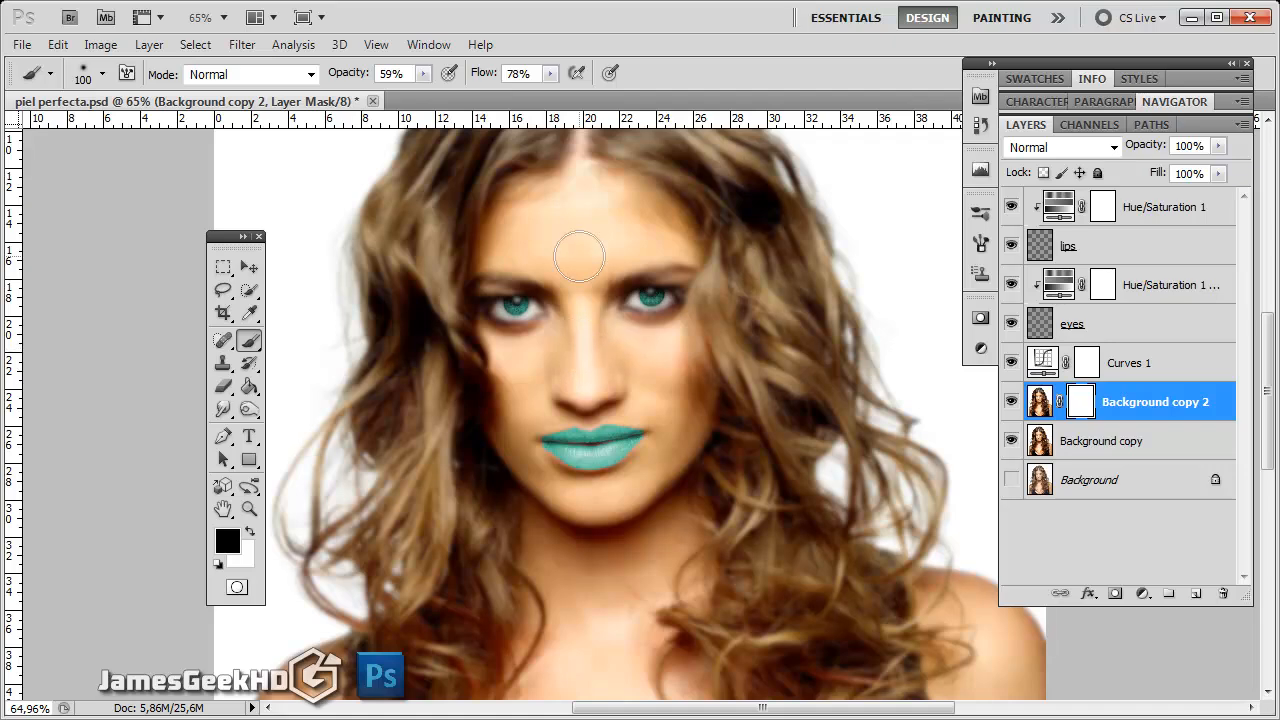
- Paint black over the facial details and hair on Background copy 2's mask to reveal the sharp layer beneath
drag(580, 258, 586, 400)
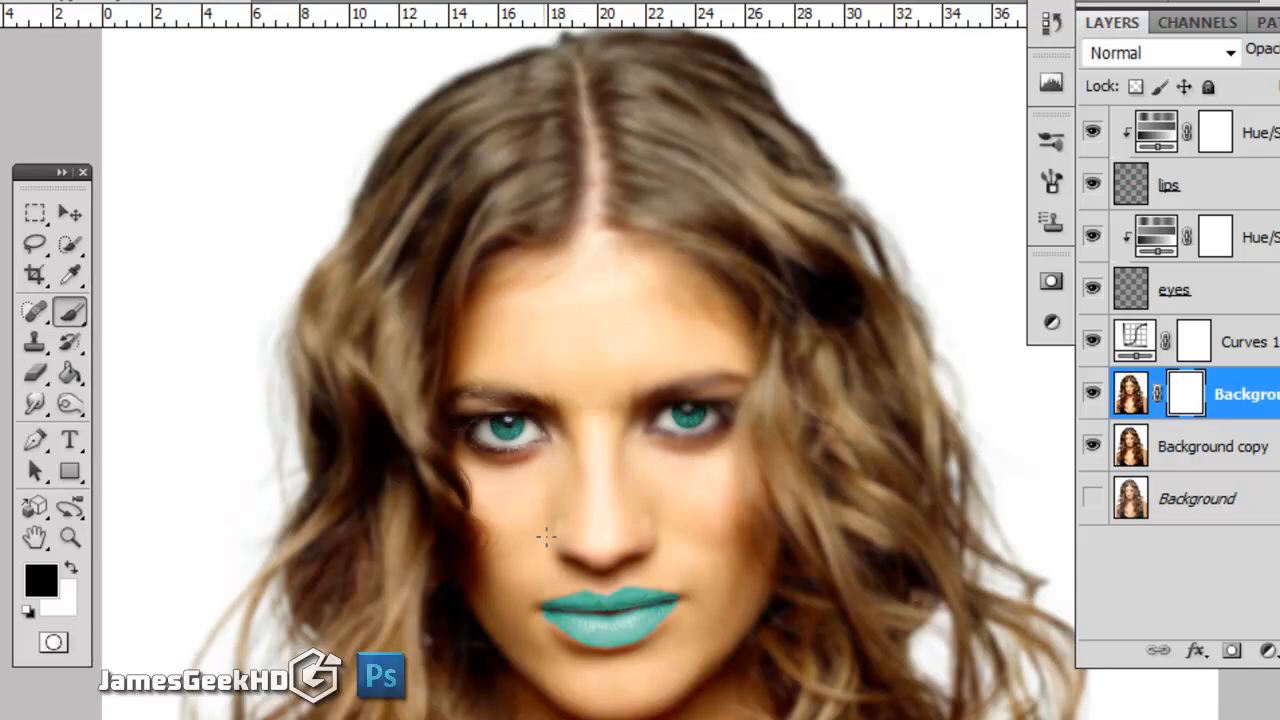
drag(523, 409, 520, 334)
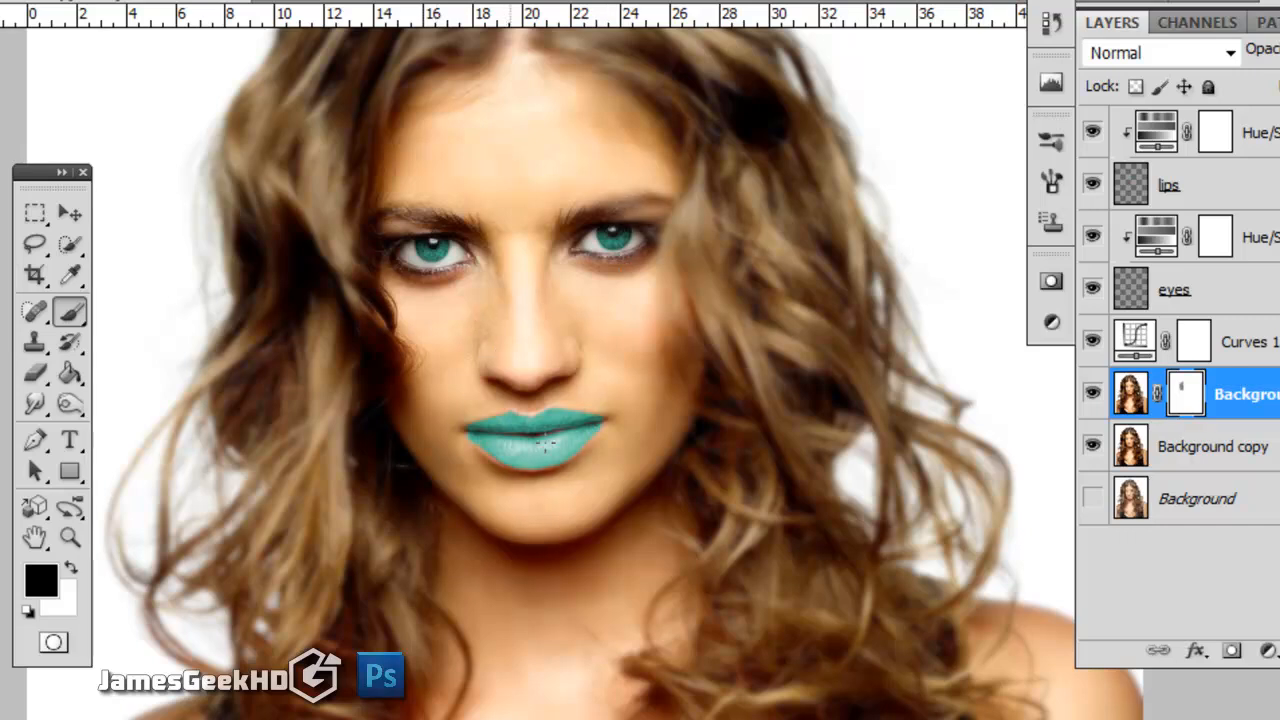
mouse_move(585, 219)
mouse_down()
mouse_move(555, 165)
mouse_move(553, 116)
mouse_up()
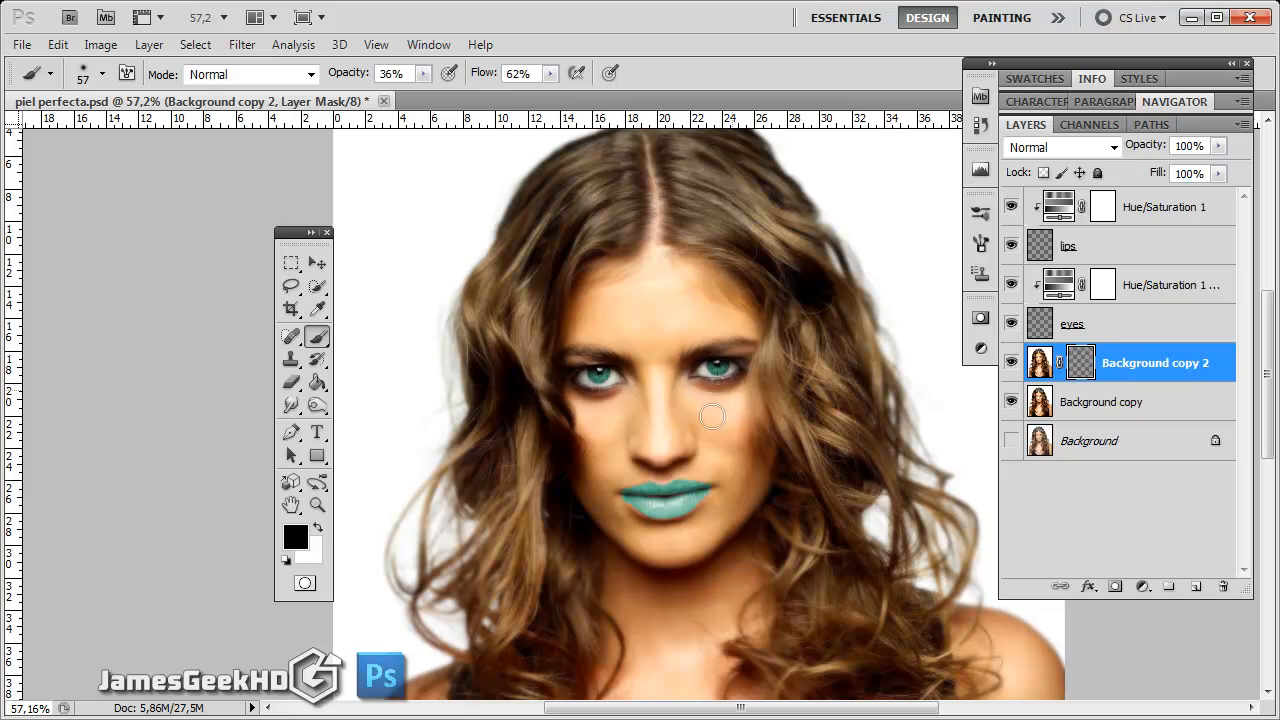
scroll(668, 450, up, 2)
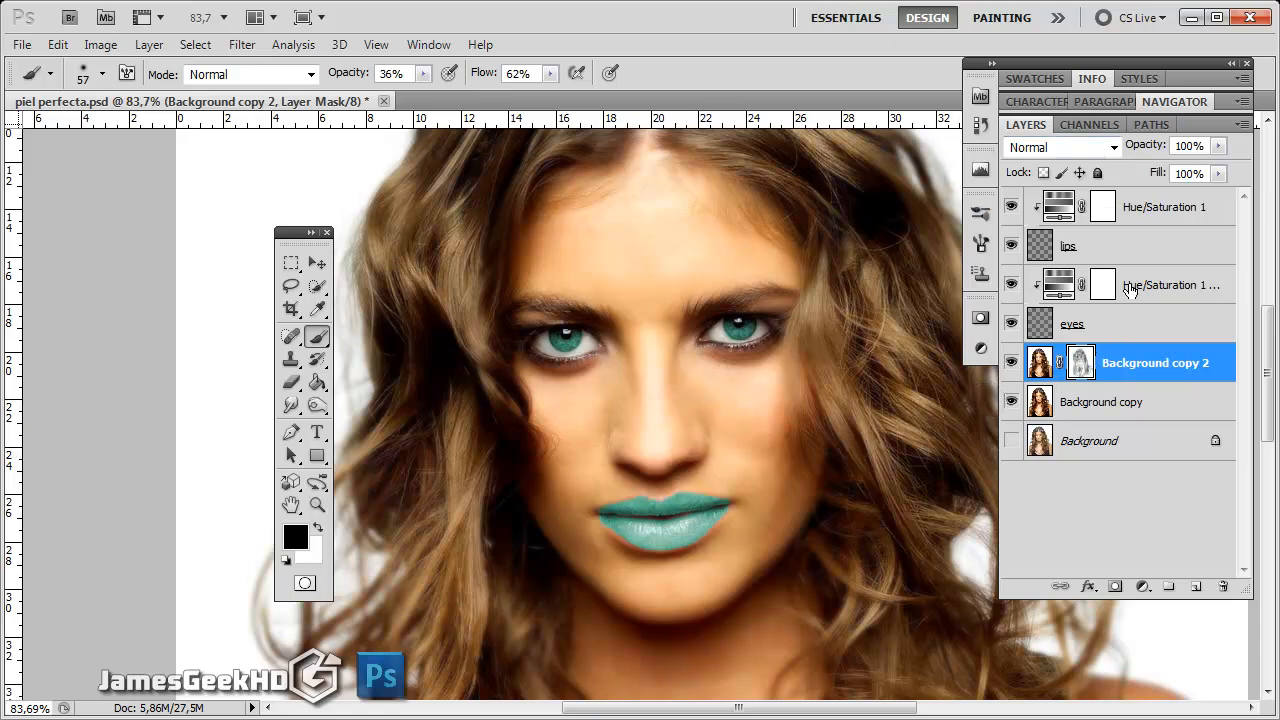
- Try the Color blend mode on the eyes' Hue/Saturation layer, set it back to Normal, and lower its opacity to 88%
click(1130, 291)
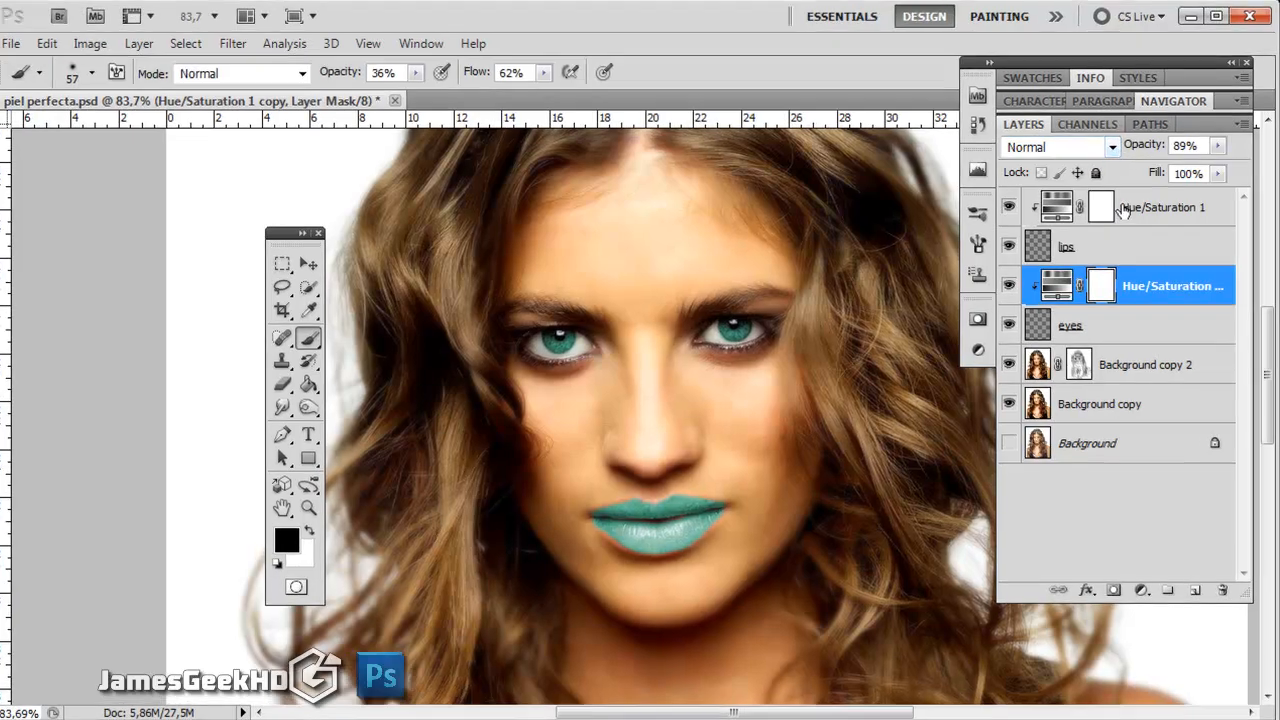
click(1125, 206)
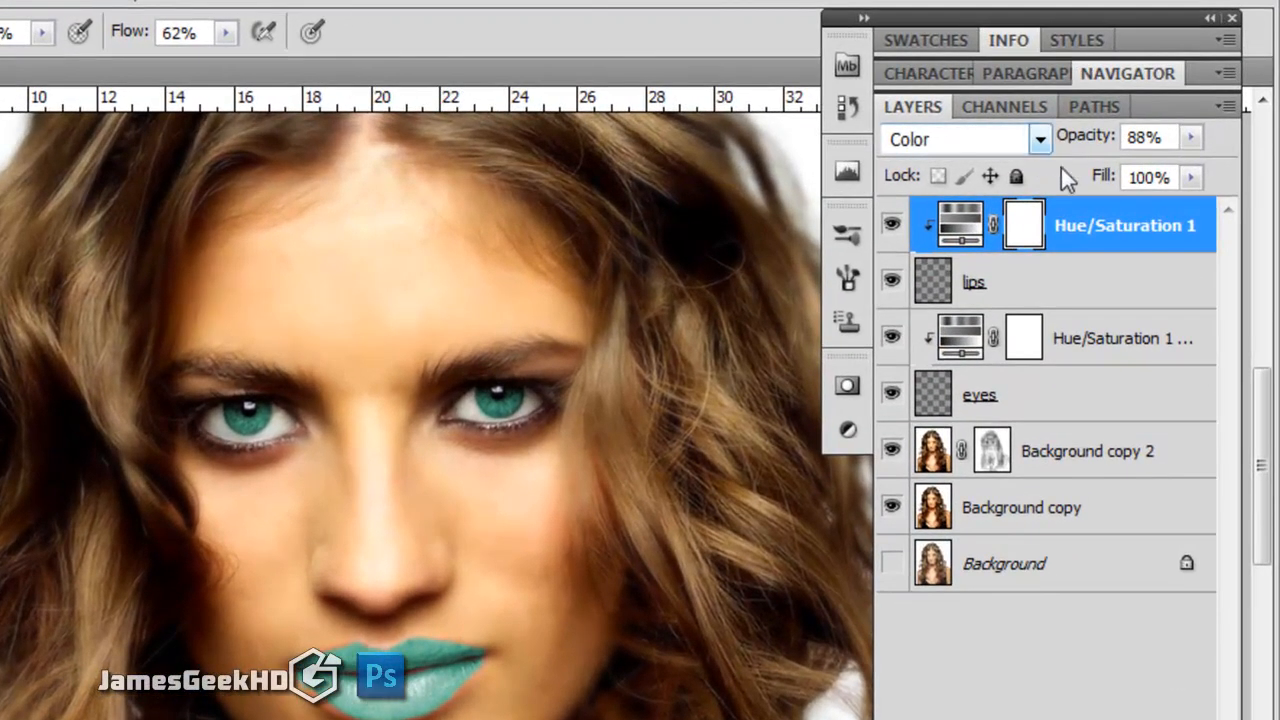
click(1065, 338)
click(1040, 139)
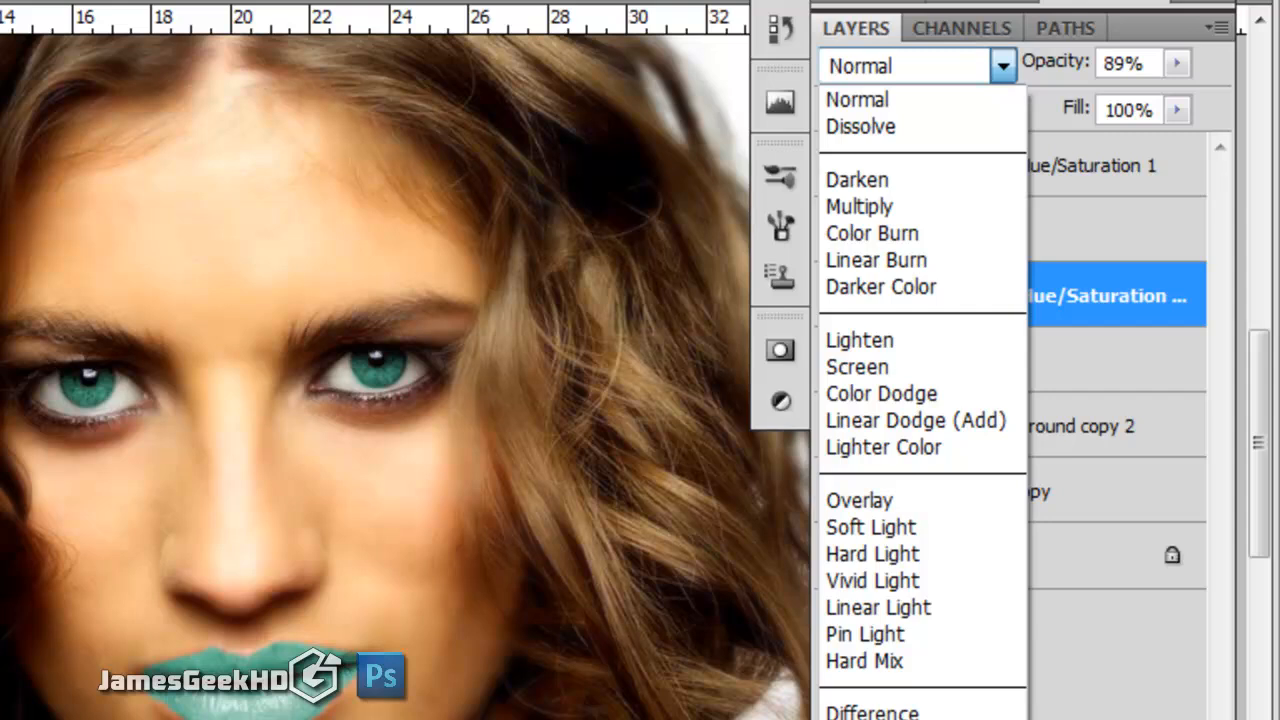
click(850, 719)
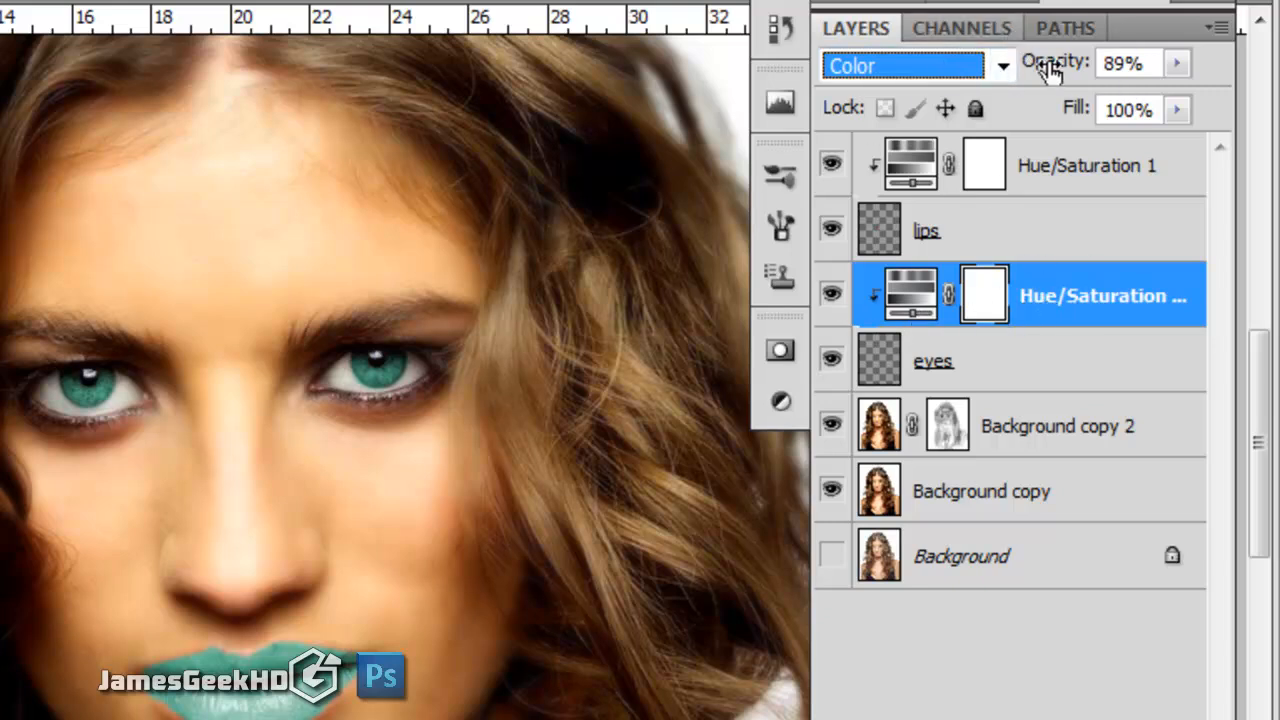
mouse_move(1085, 76)
mouse_down()
mouse_move(1058, 80)
mouse_move(1080, 70)
mouse_up()
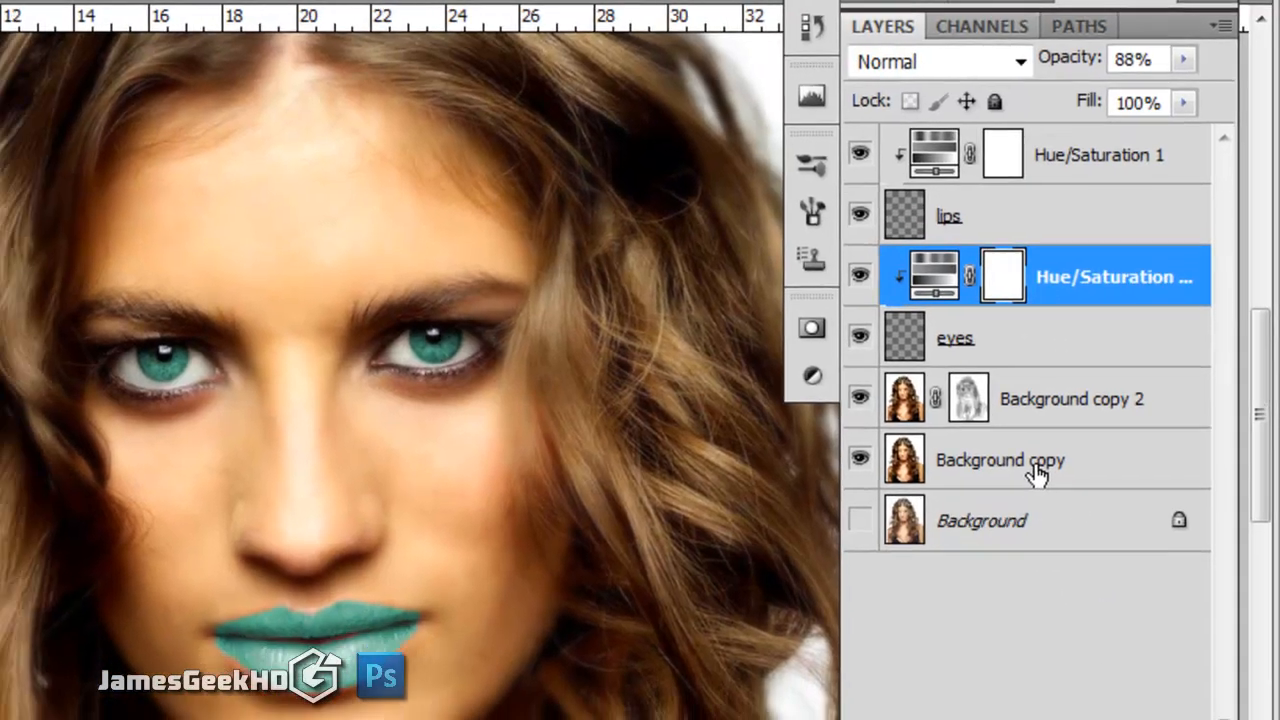
- Add a Brightness/Contrast adjustment layer above Background copy 2 with brightness 1 and contrast 9
click(1005, 495)
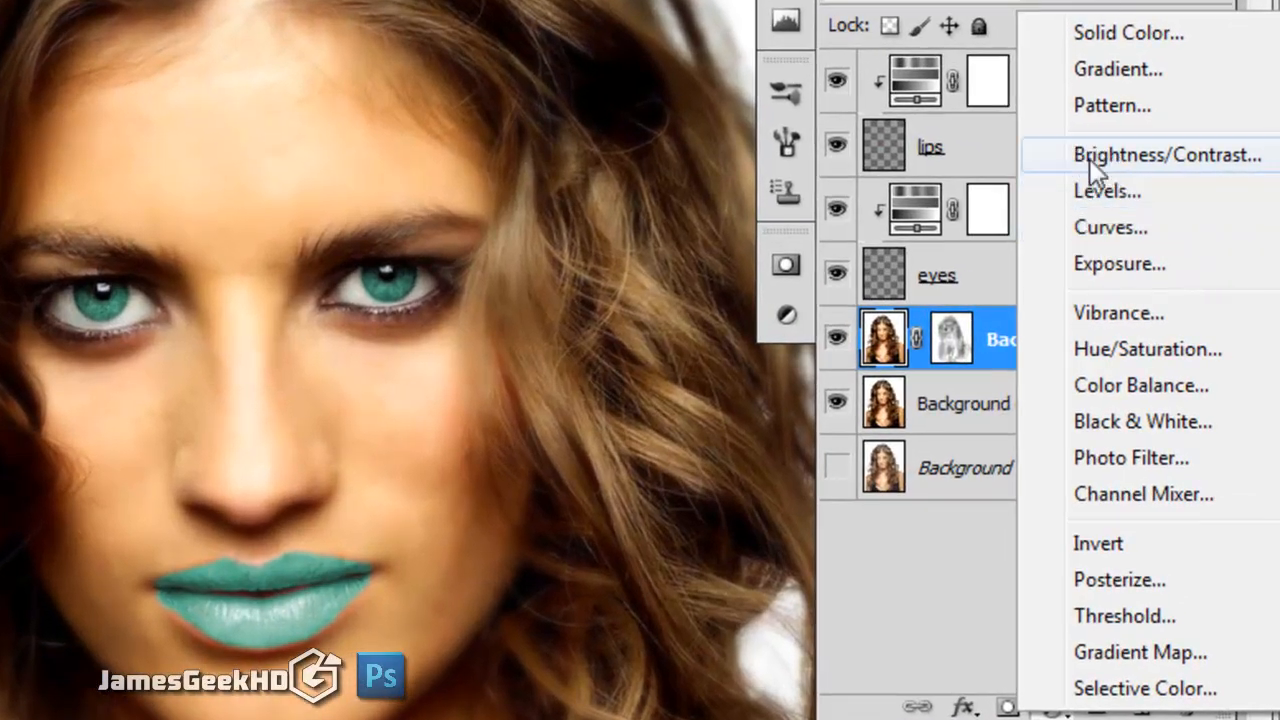
click(1100, 153)
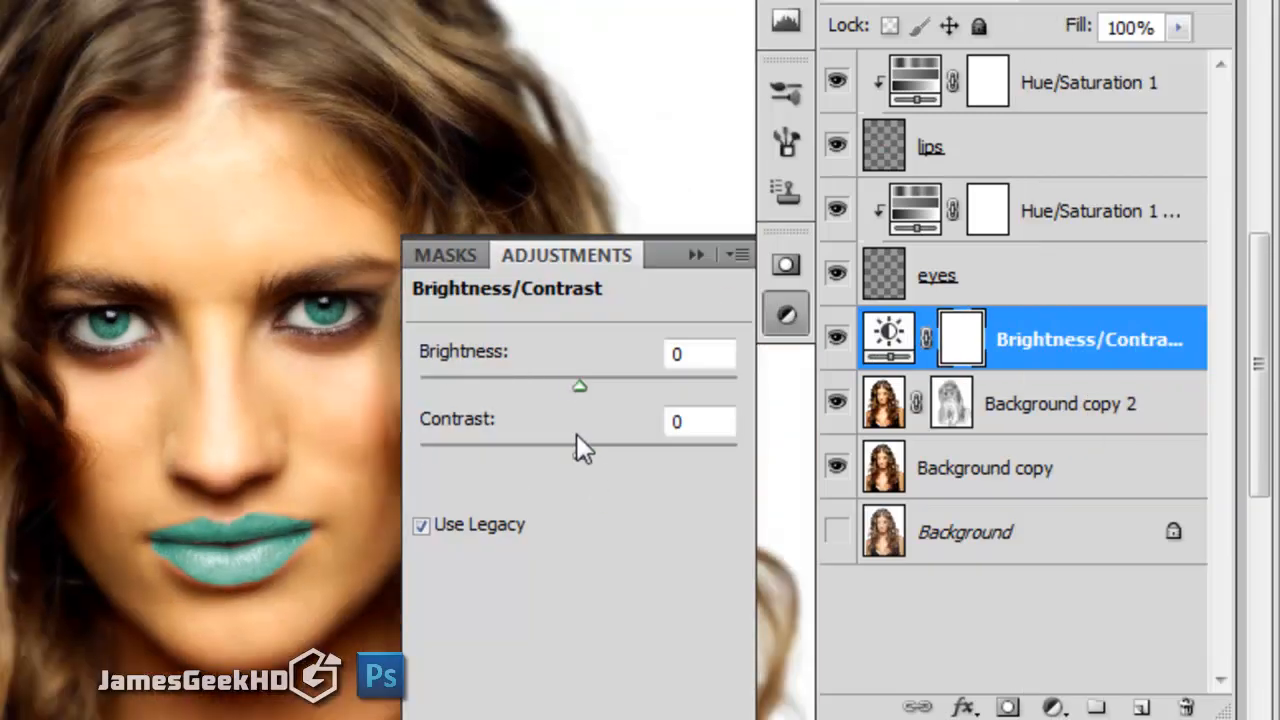
drag(576, 387, 588, 391)
drag(585, 393, 579, 399)
drag(583, 449, 606, 452)
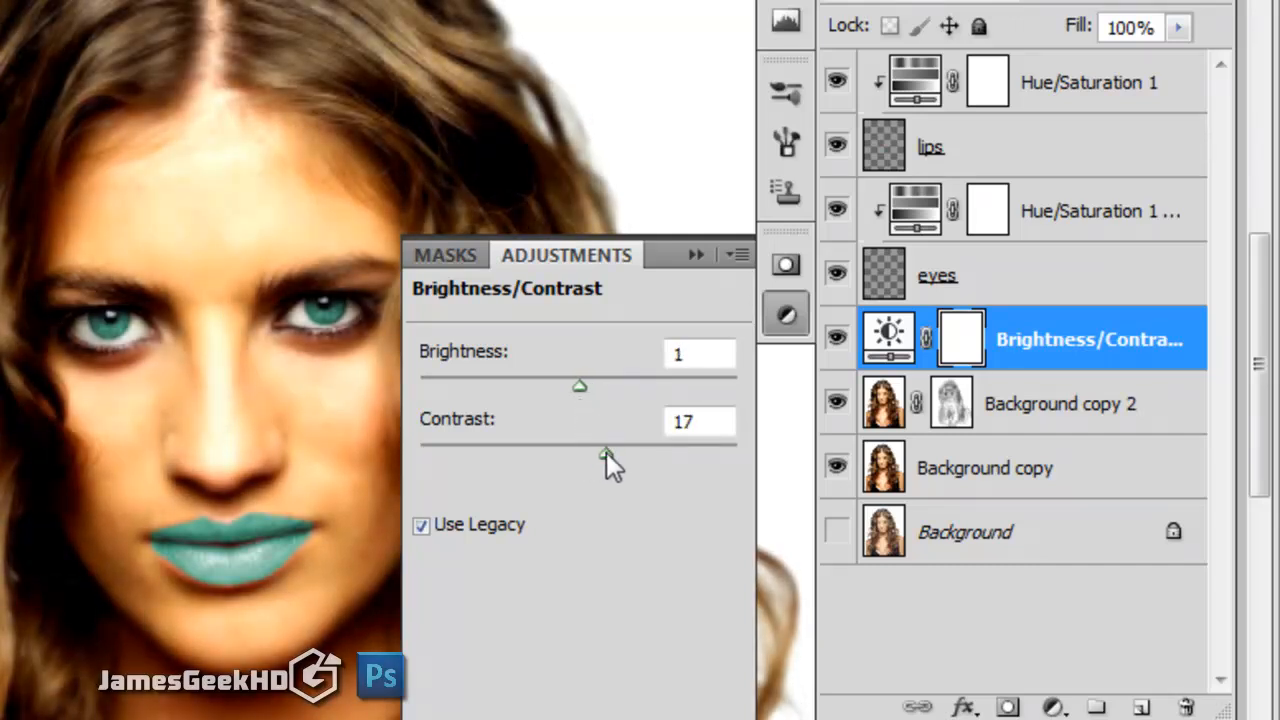
scroll(289, 431, down, 1)
scroll(290, 433, down, 1)
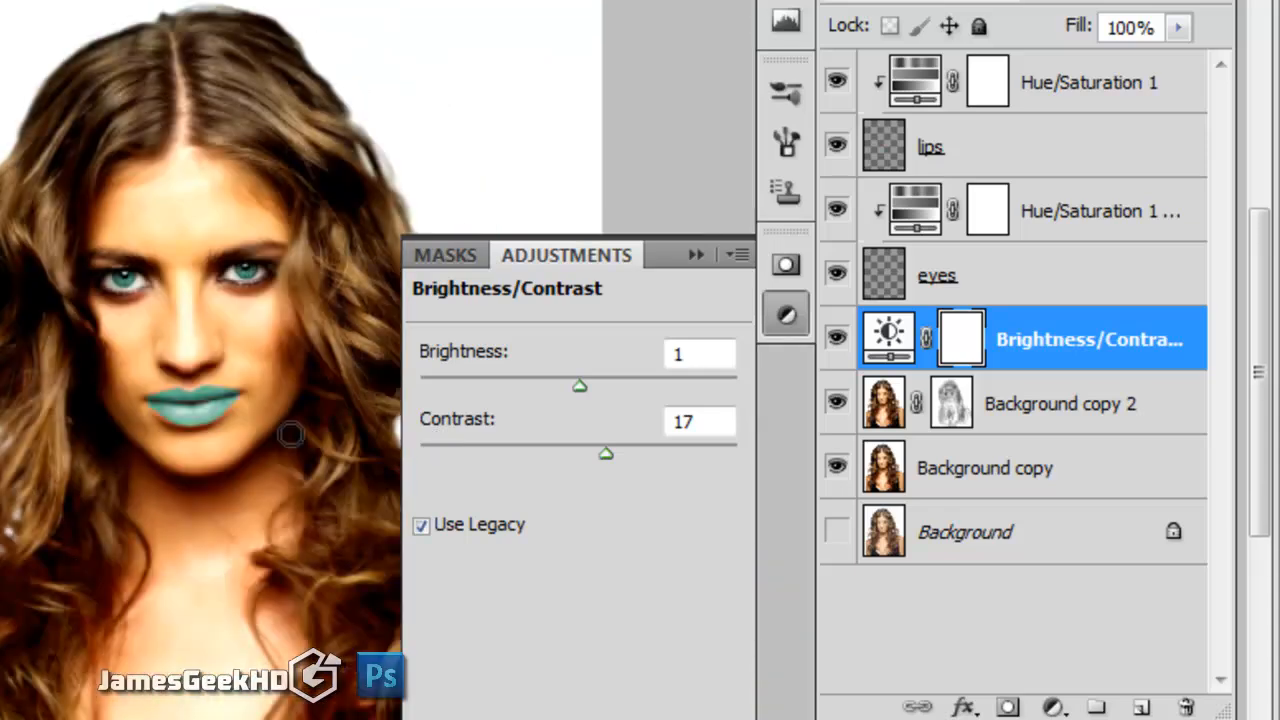
drag(606, 448, 593, 452)
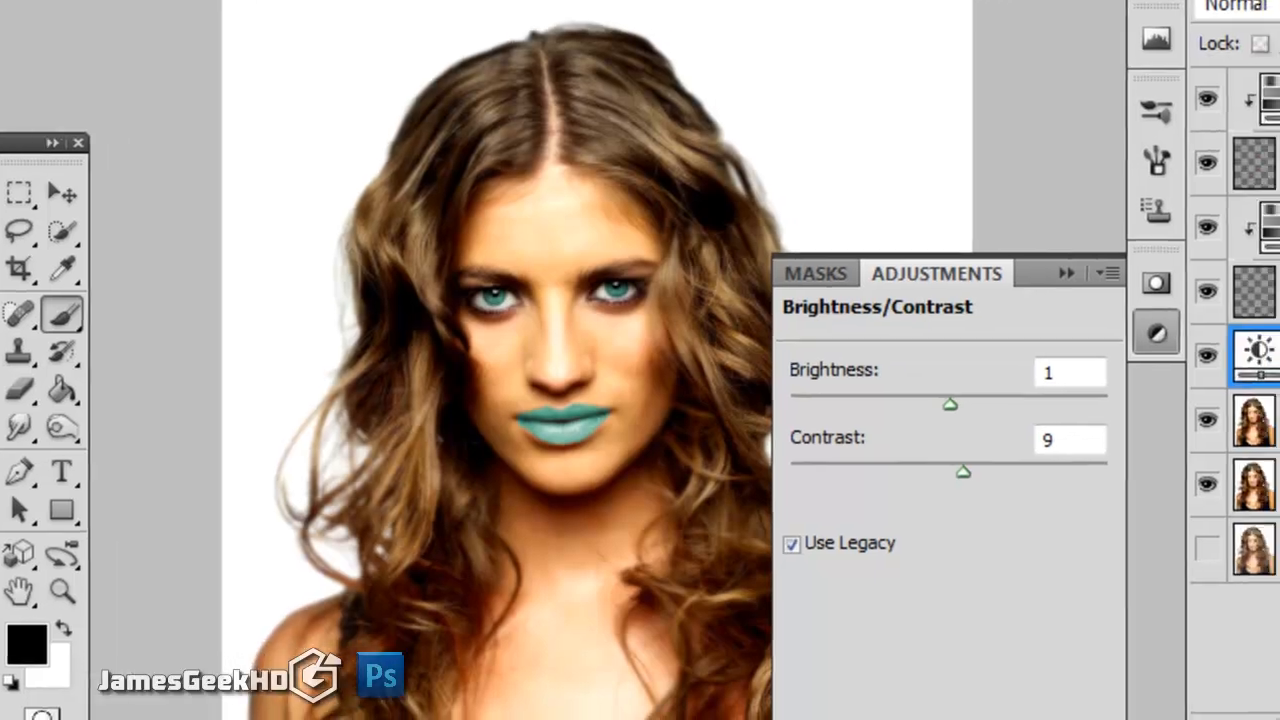
- Add a Vibrance adjustment layer above Brightness/Contrast 1 with vibrance +16 and saturation +1
click(1123, 681)
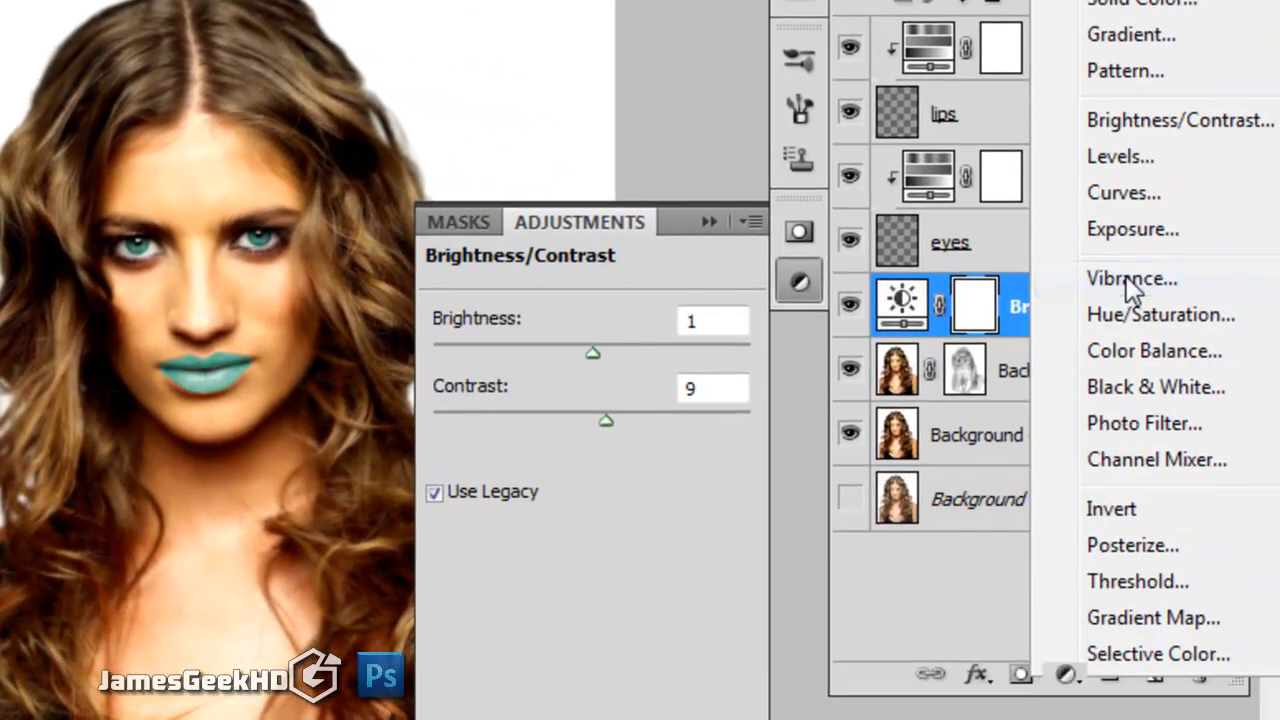
click(1126, 286)
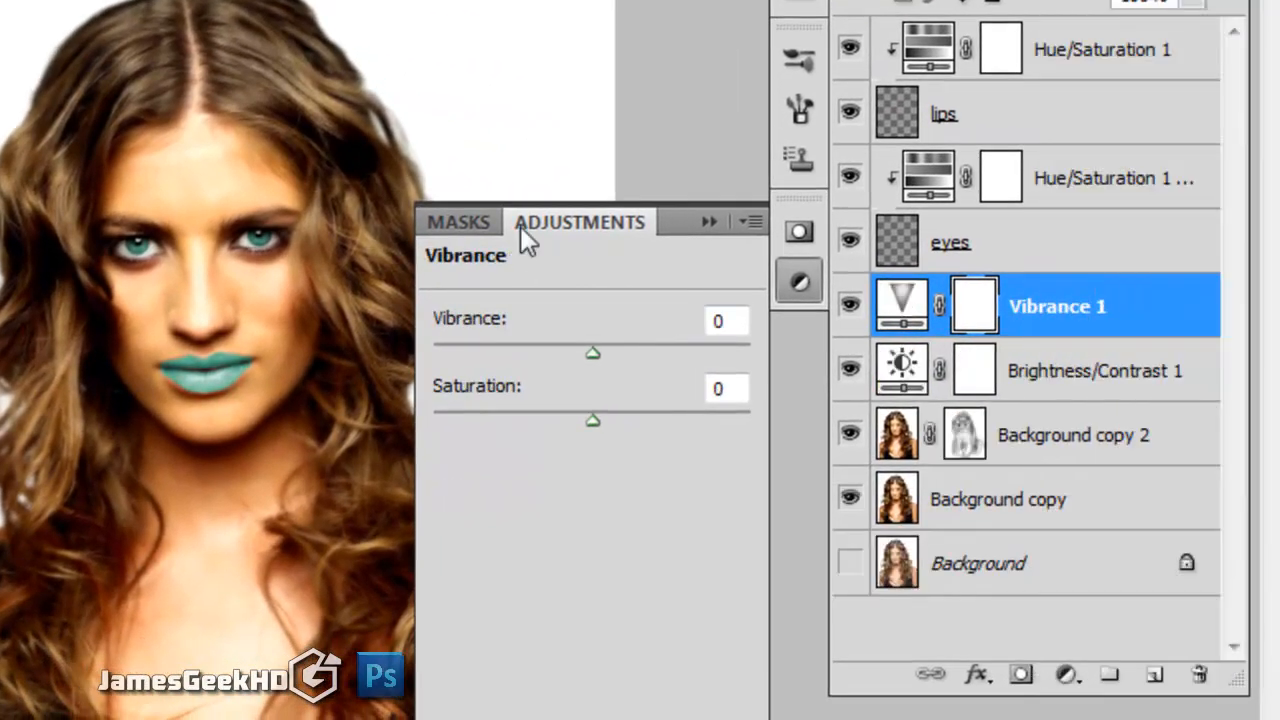
drag(588, 354, 607, 357)
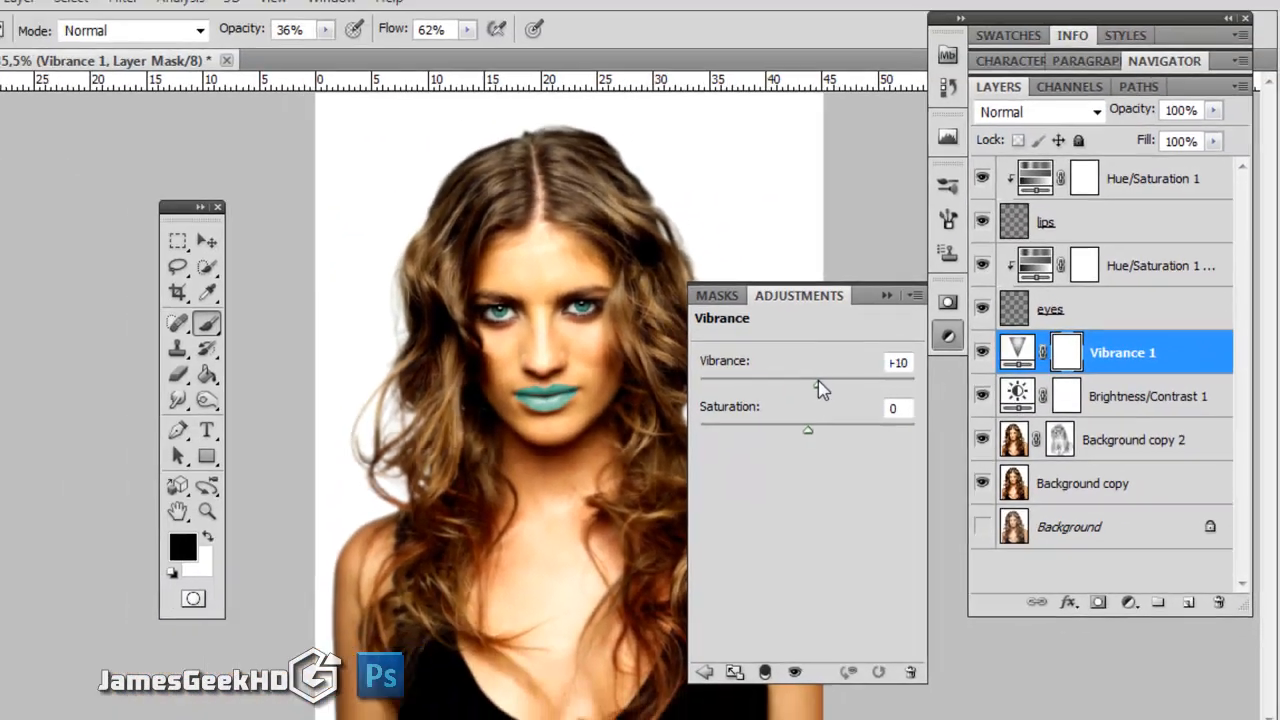
drag(818, 380, 822, 379)
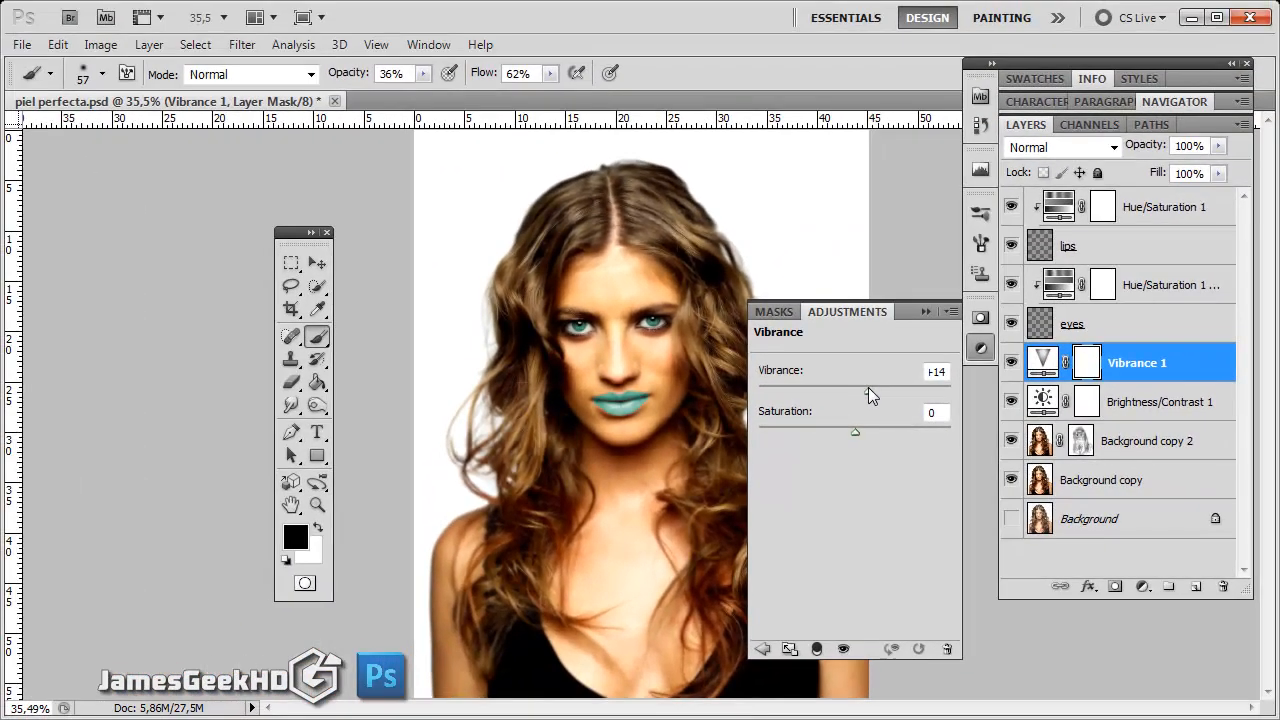
drag(807, 428, 855, 432)
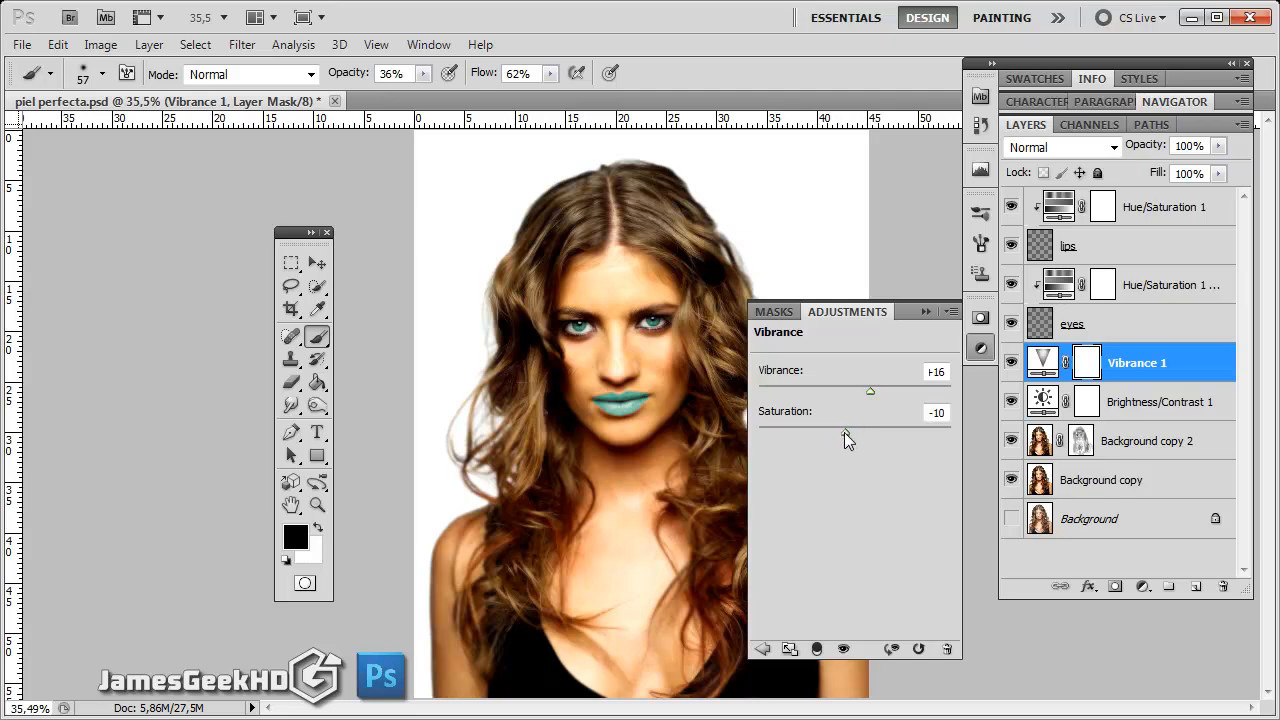
- Add a Levels adjustment layer above Vibrance 1 with RGB input levels of 3, 1.08 and 238
click(1143, 586)
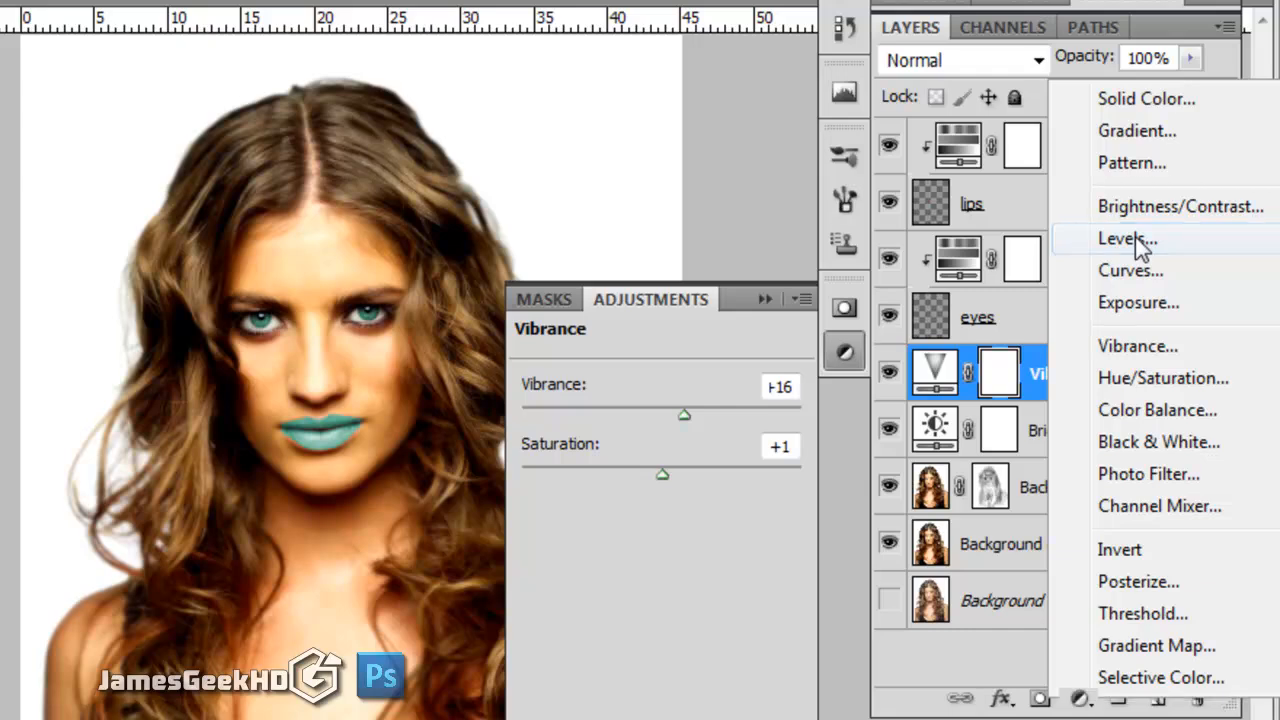
click(1138, 242)
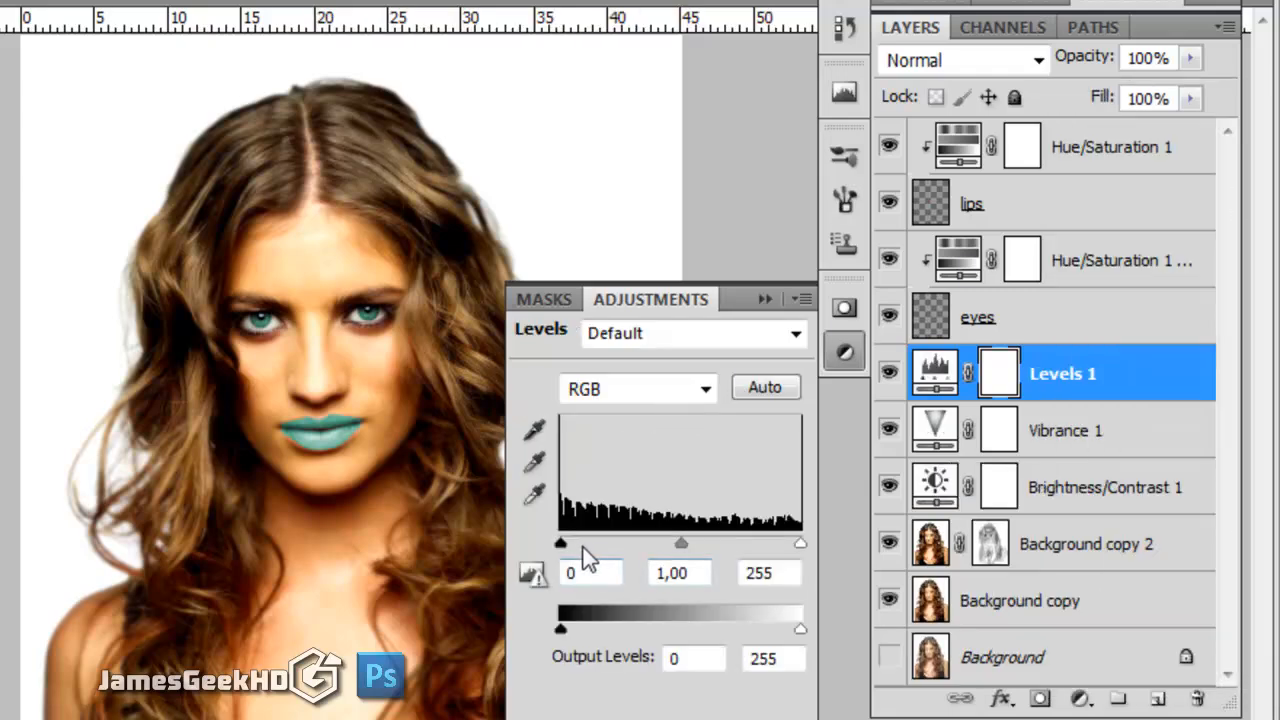
drag(560, 545, 562, 547)
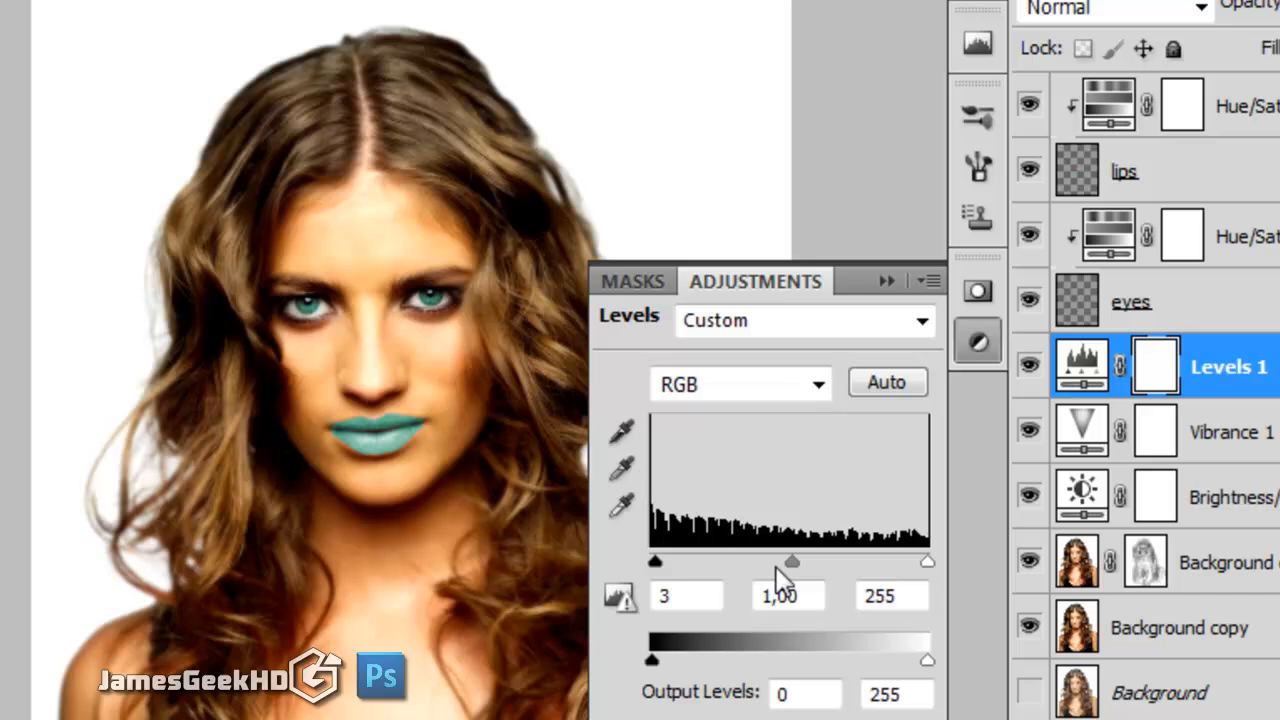
drag(682, 543, 678, 543)
drag(821, 569, 801, 569)
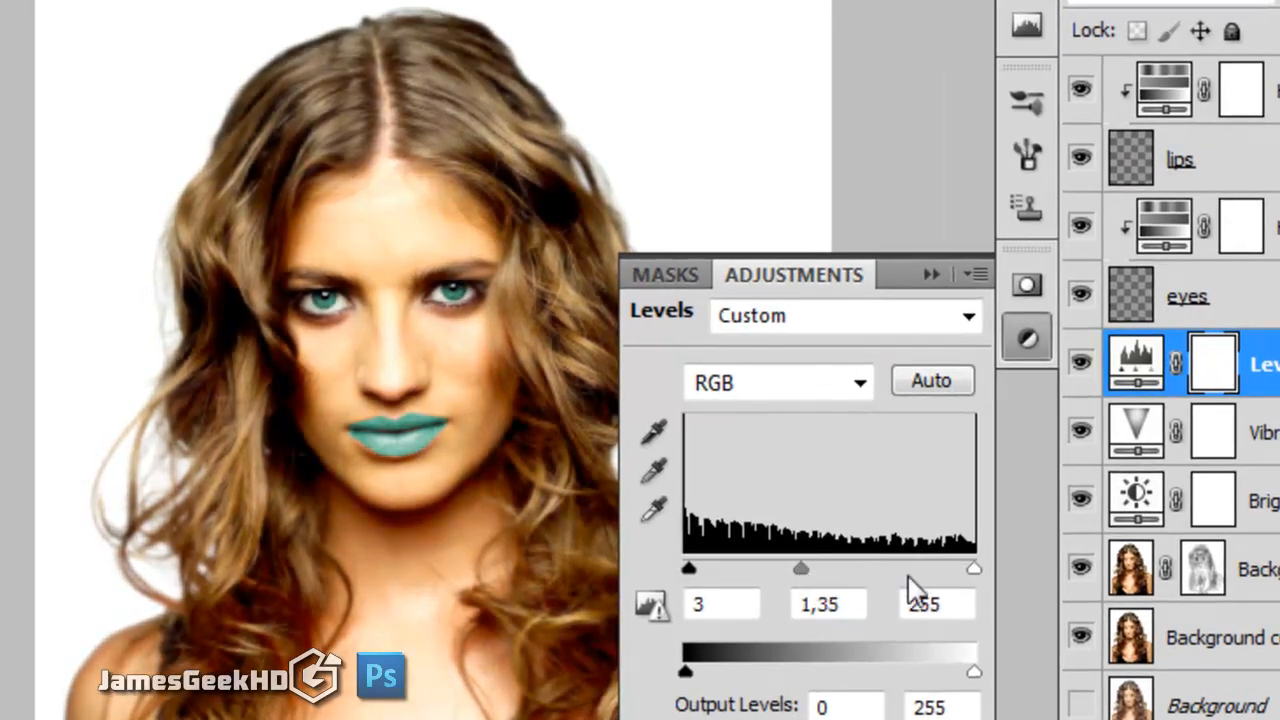
drag(970, 573, 956, 573)
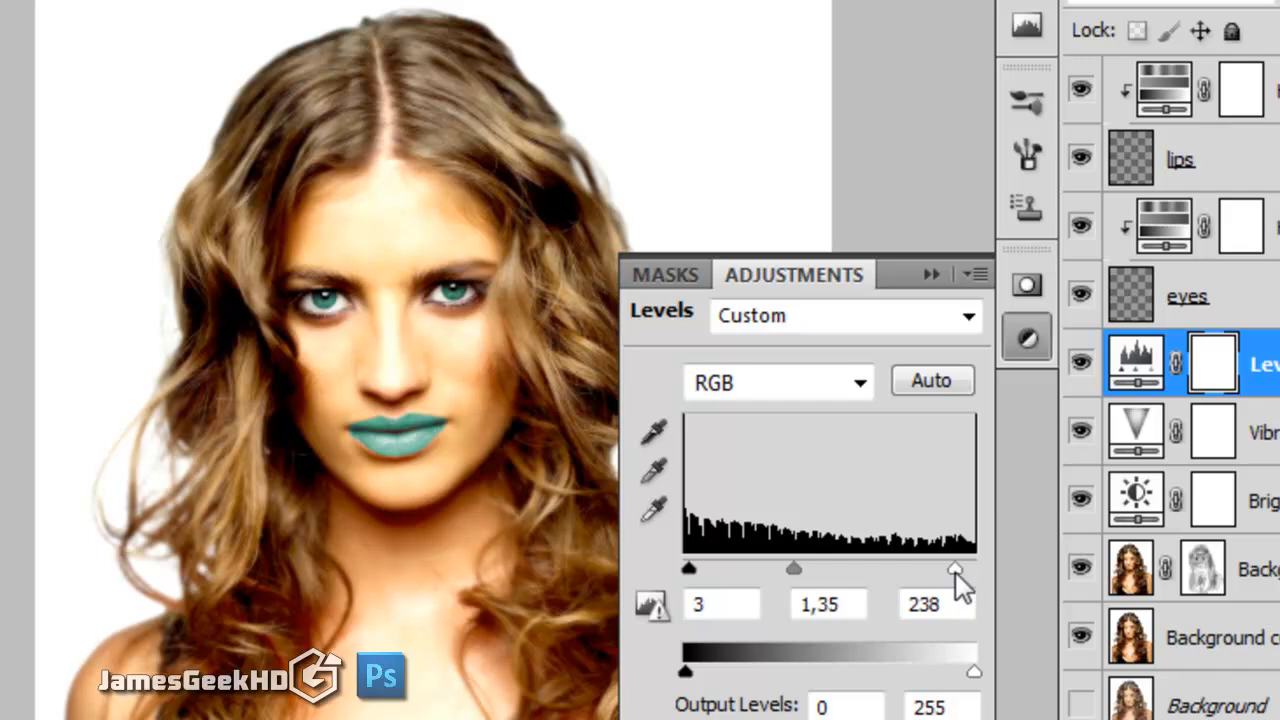
drag(787, 574, 814, 570)
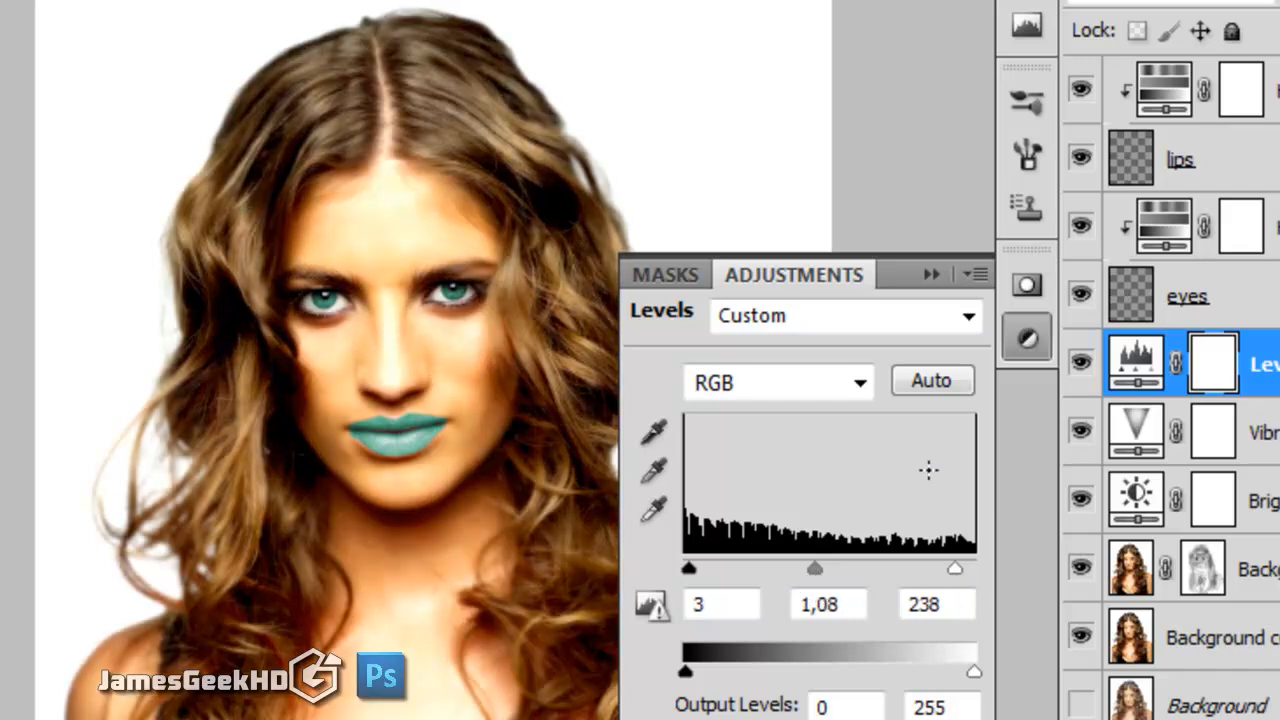
click(930, 273)
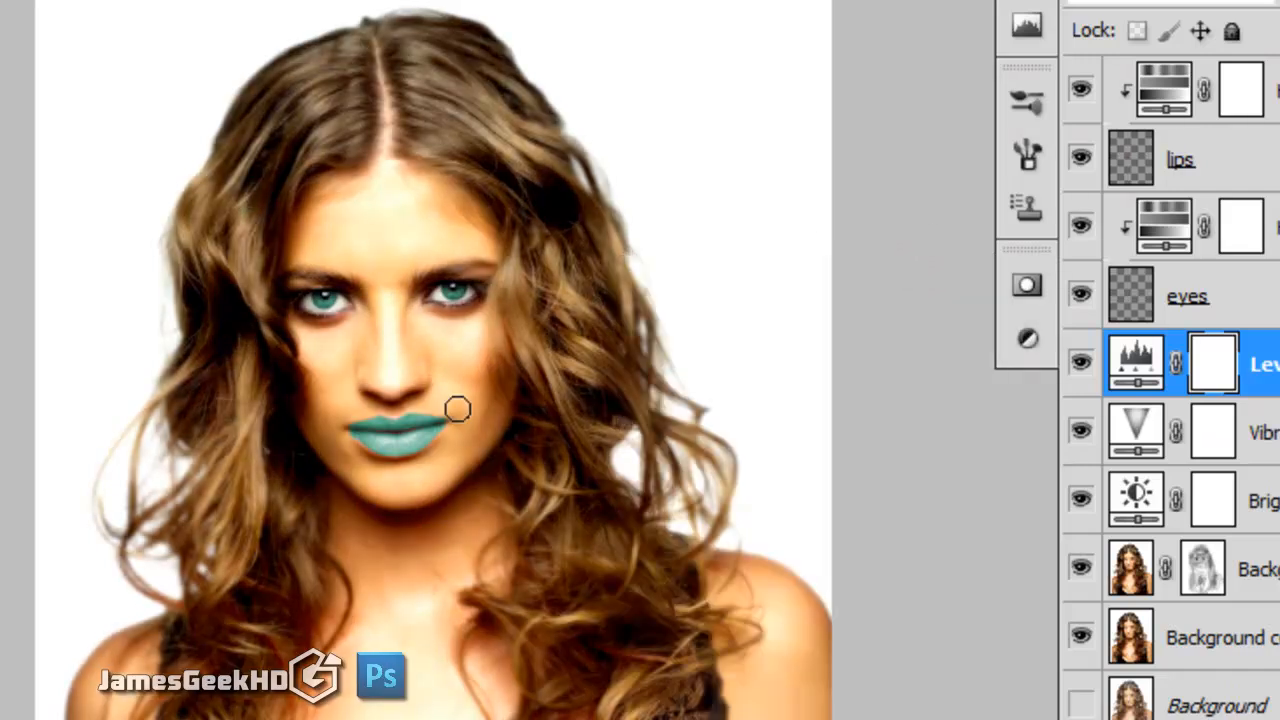
scroll(480, 483, up, 1)
scroll(480, 483, down, 2)
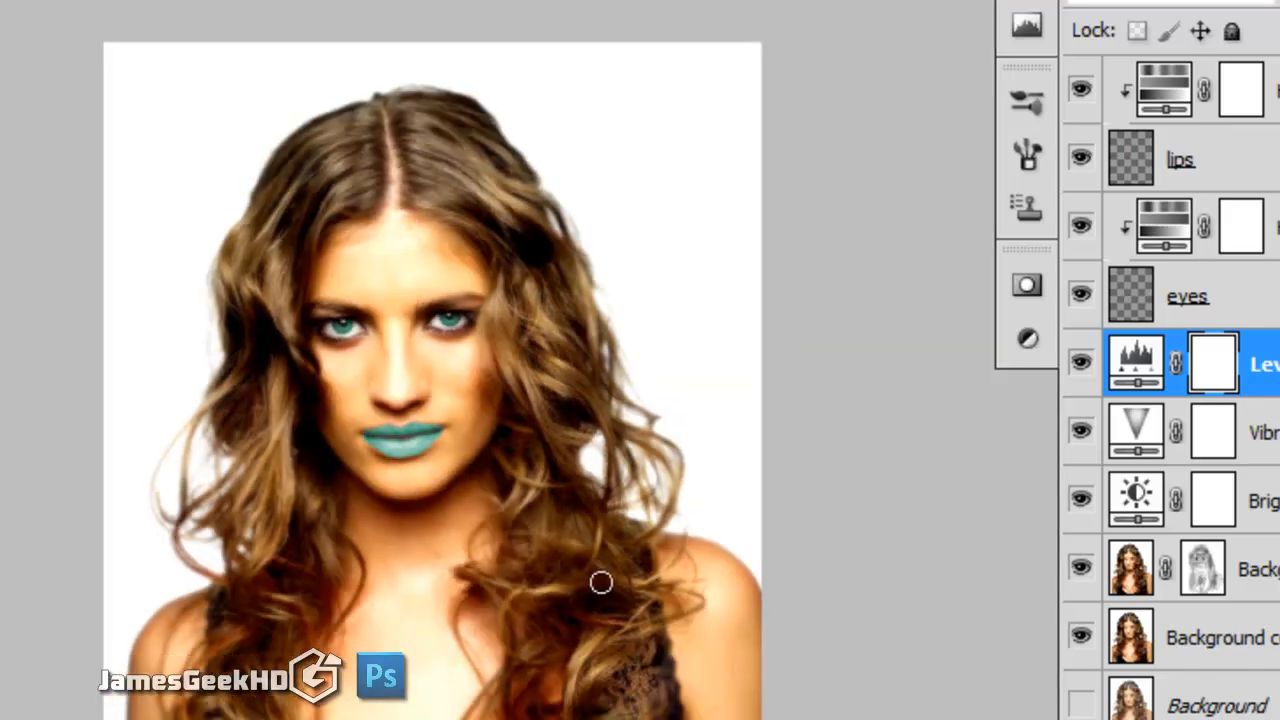
scroll(600, 583, up, 3)
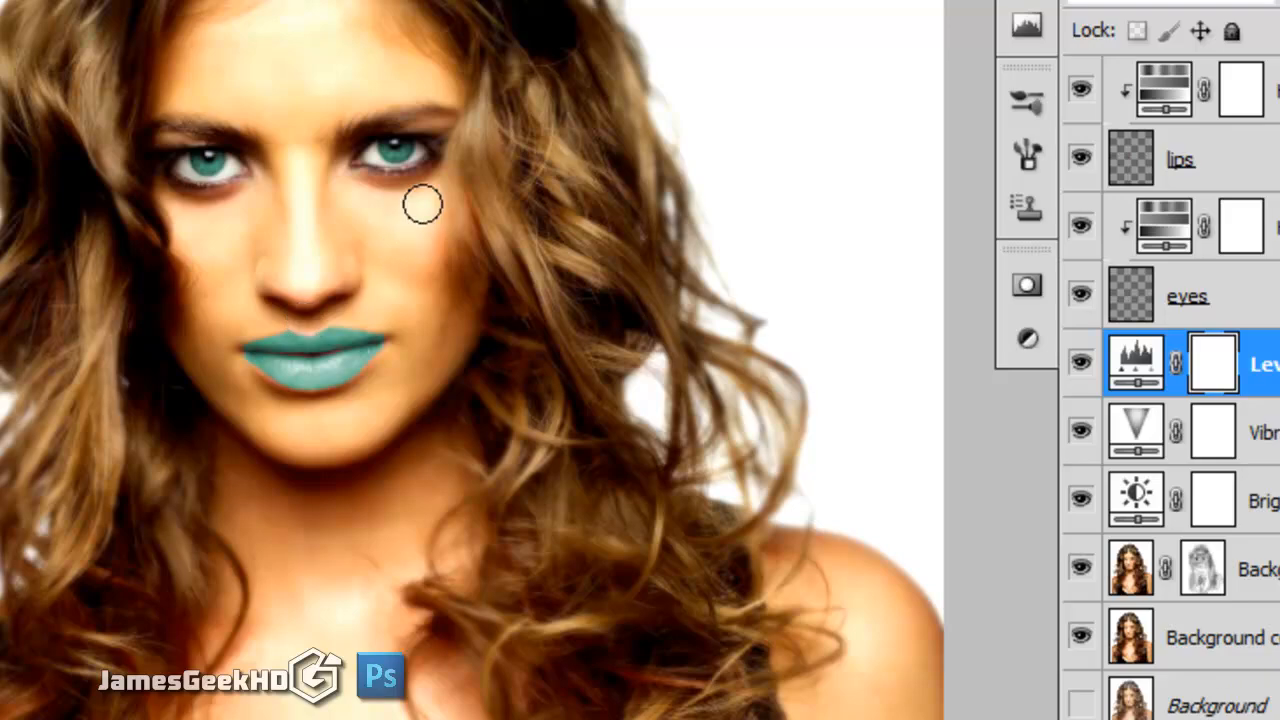
drag(371, 183, 440, 369)
scroll(440, 369, down, 1)
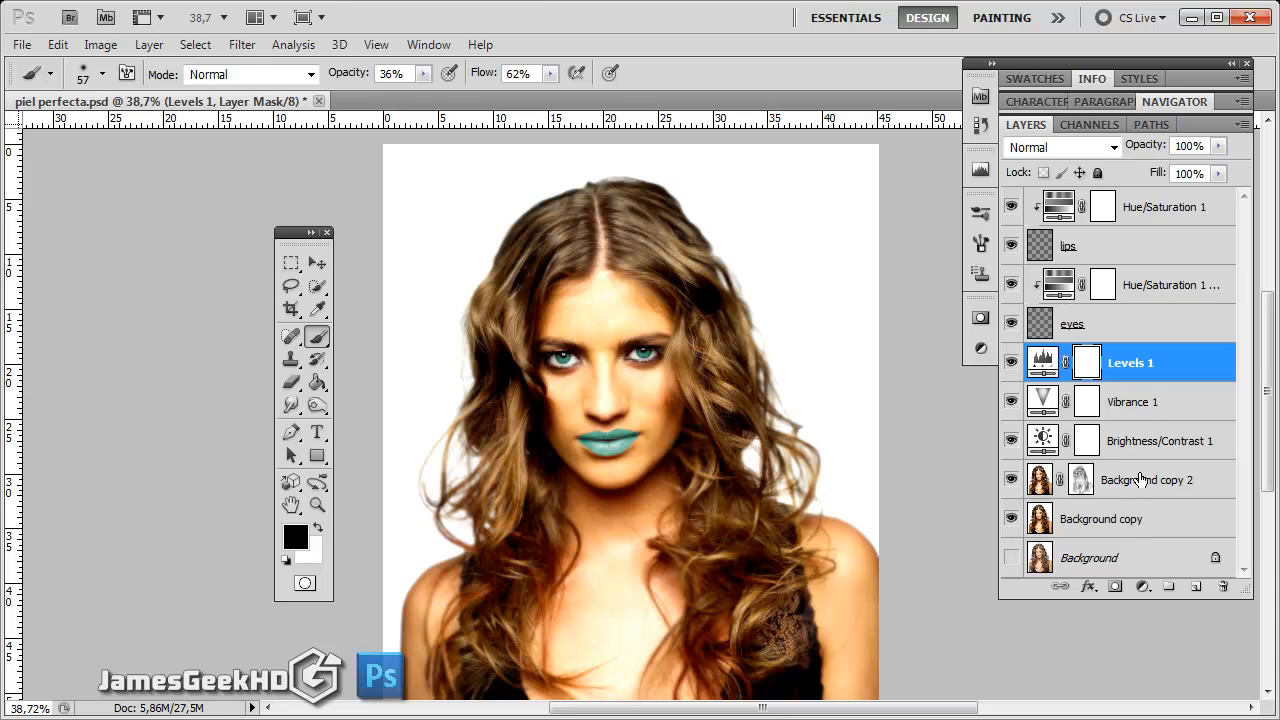
- Create a layer group at the top of the stack and move all layers from Background copy 2 through Hue/Saturation 1 into it
click(1275, 562)
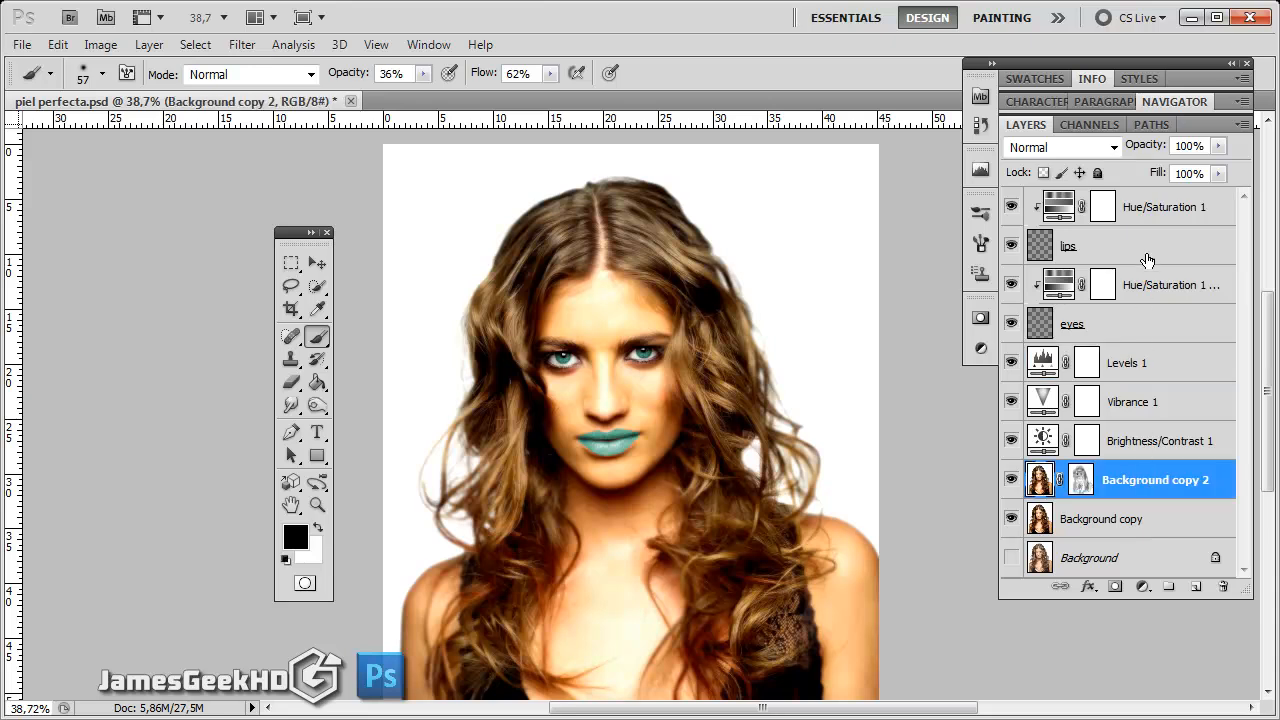
click(1192, 213)
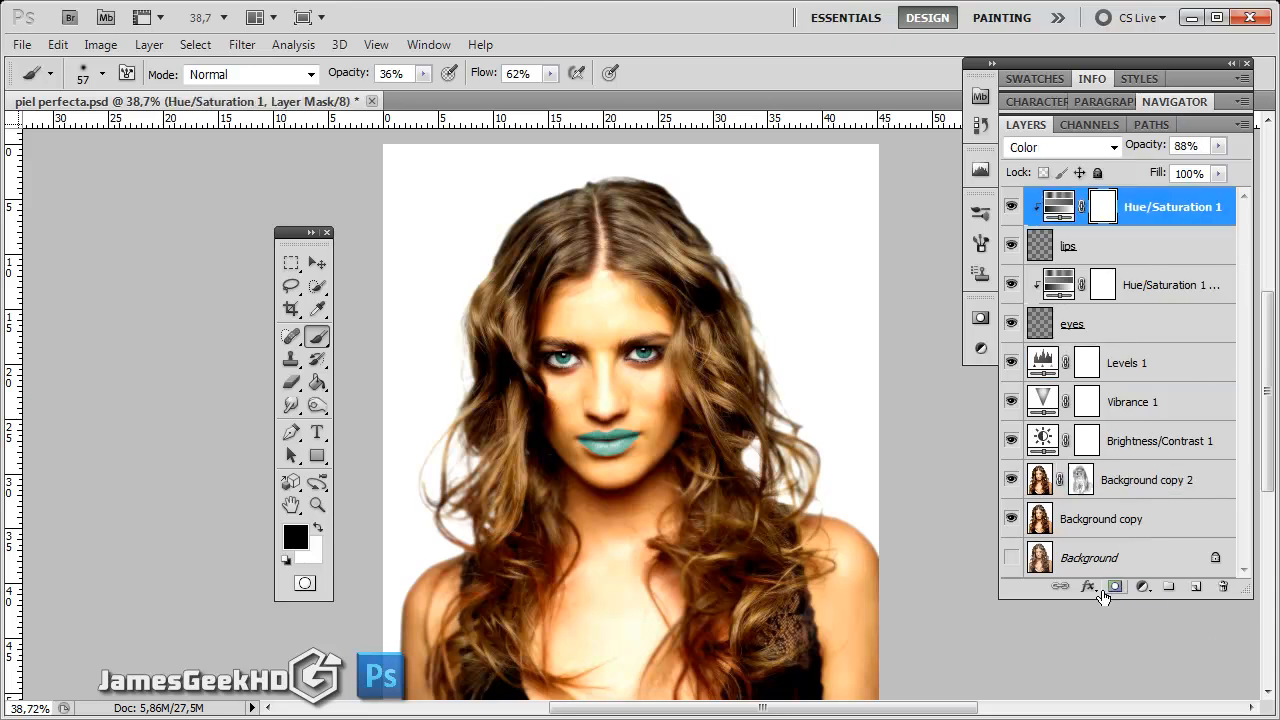
click(1177, 590)
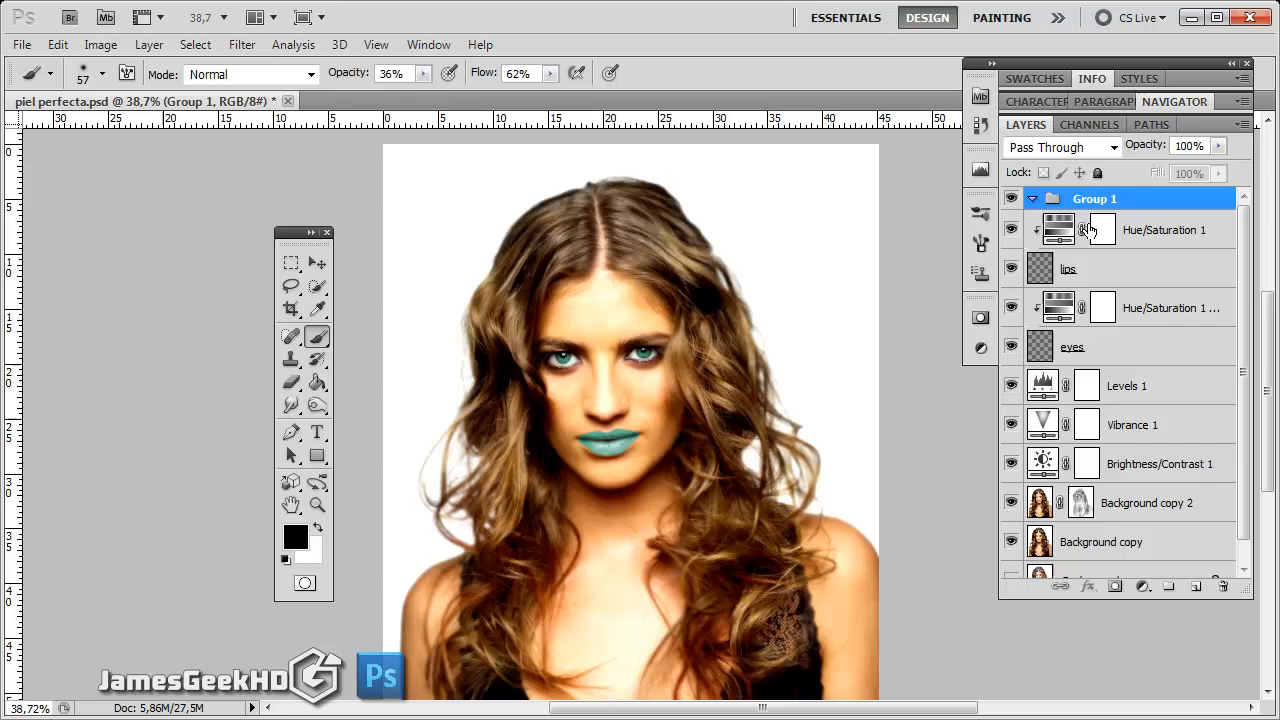
click(1136, 510)
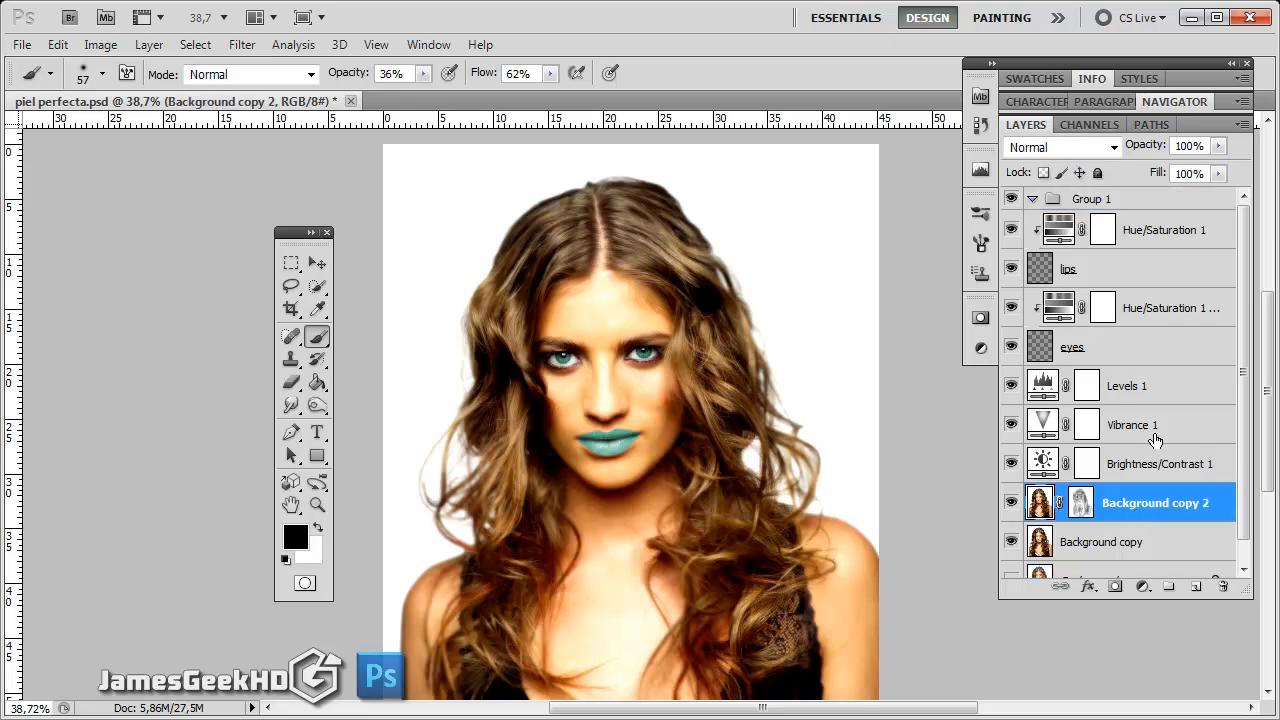
shift+click(1147, 229)
drag(1147, 229, 1115, 205)
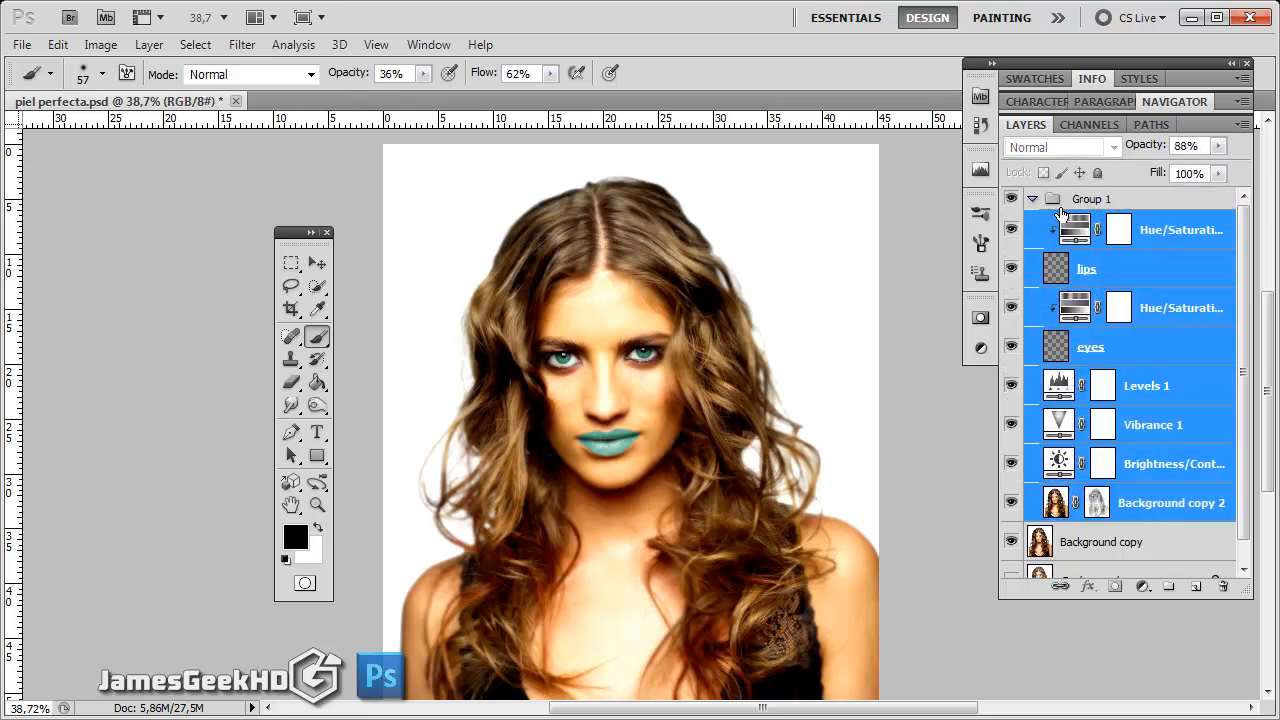
- Collapse Group 1 and toggle its visibility to compare the retouched portrait with Background copy
click(1052, 200)
click(1032, 199)
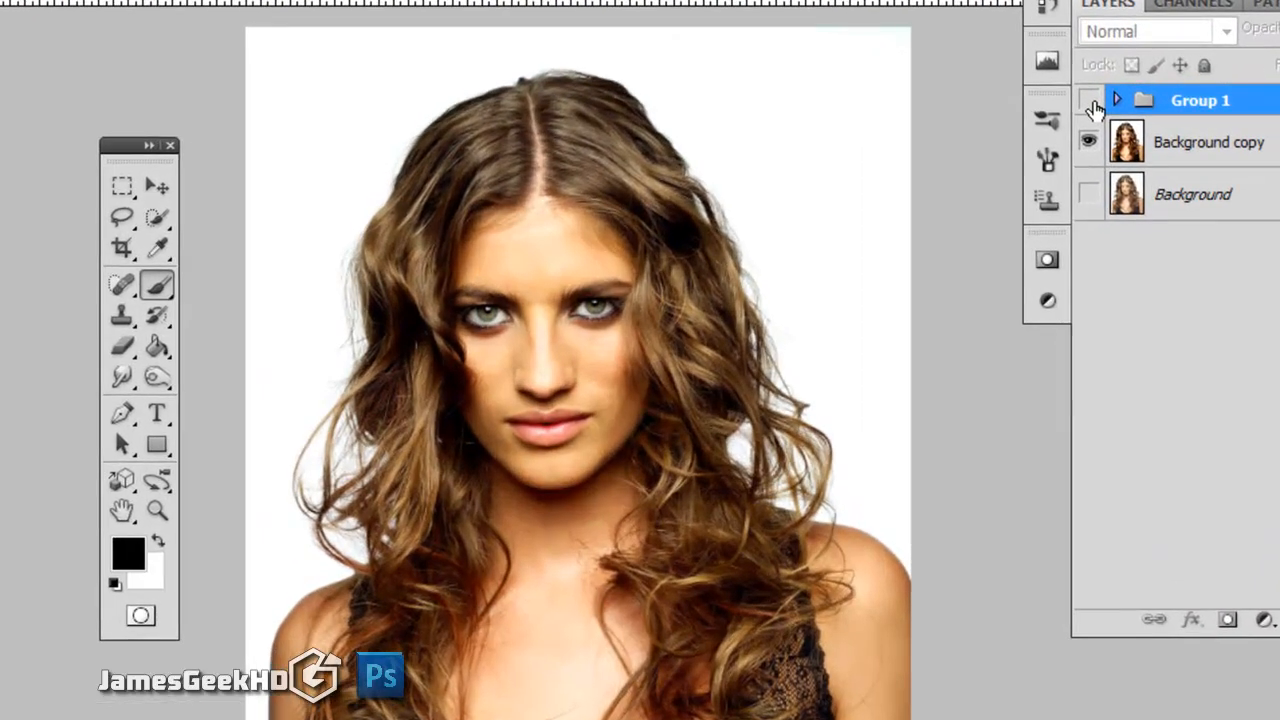
click(1090, 102)
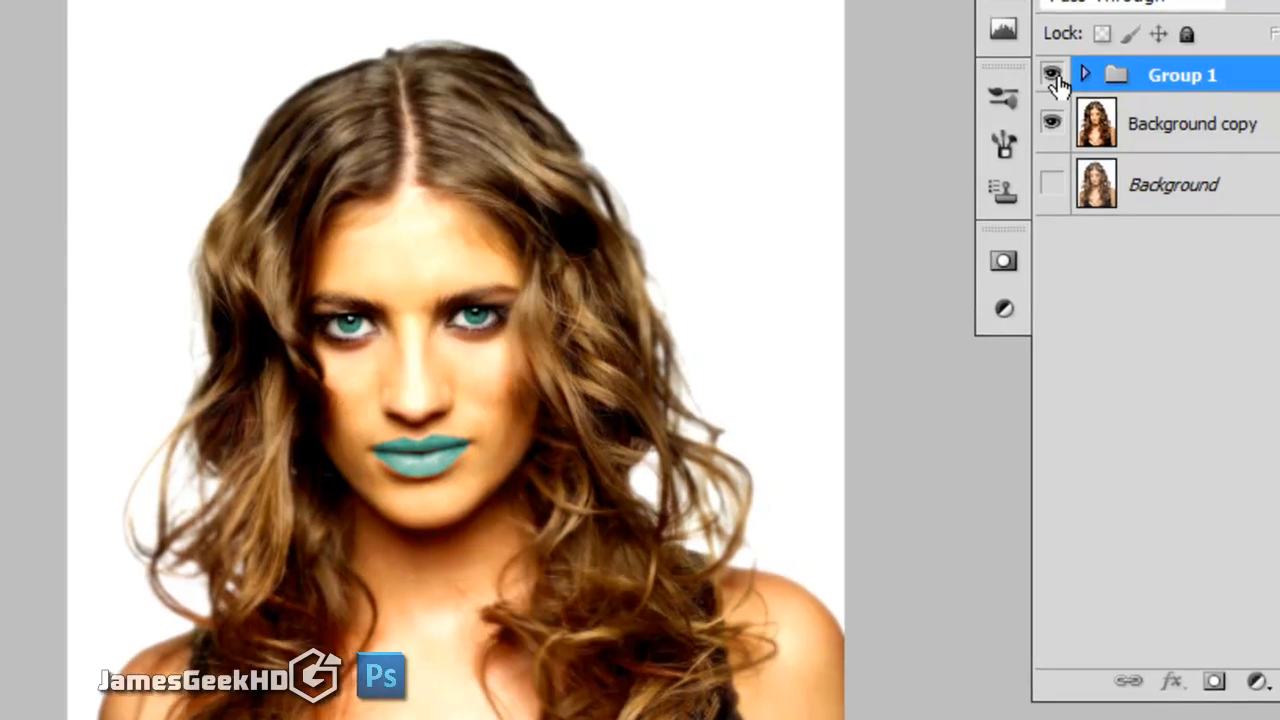